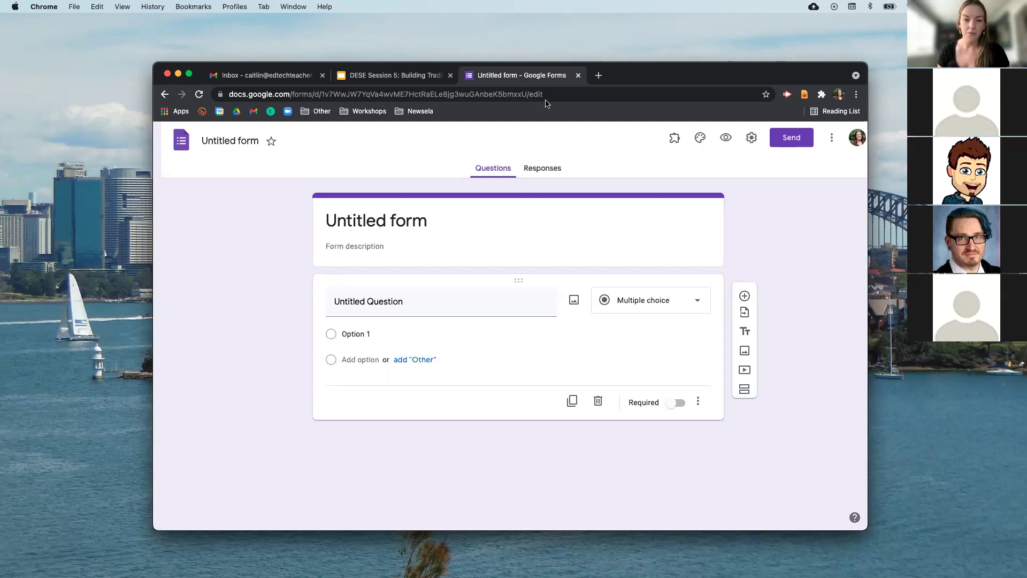
Look over the session slides on creating a form and the untitled form's general settings.
{"action": "left_click", "coordinate": [449, 259]}
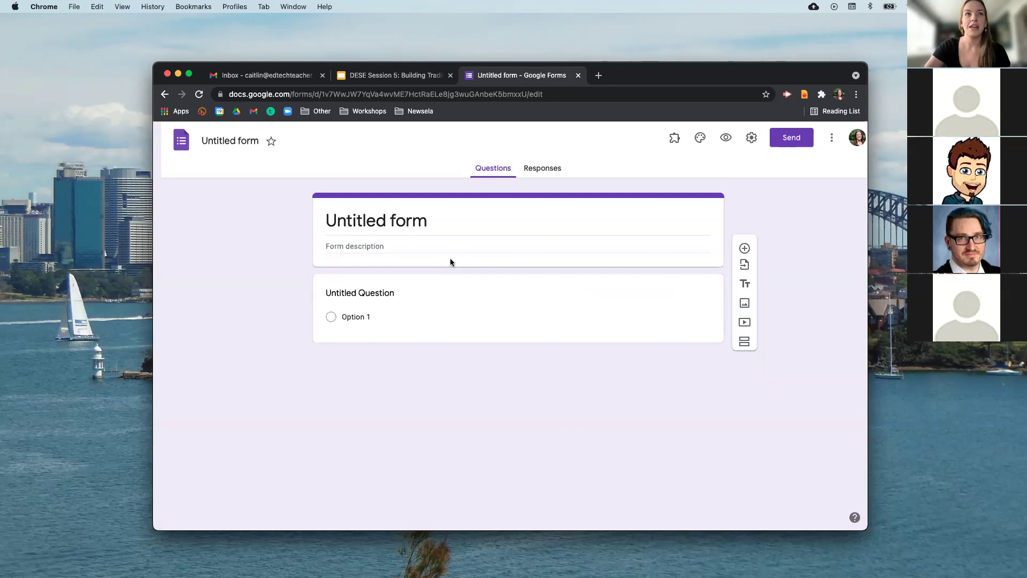
{"action": "left_click", "coordinate": [366, 74]}
{"action": "scroll", "coordinate": [249, 367], "scroll_direction": "down", "scroll_amount": 10}
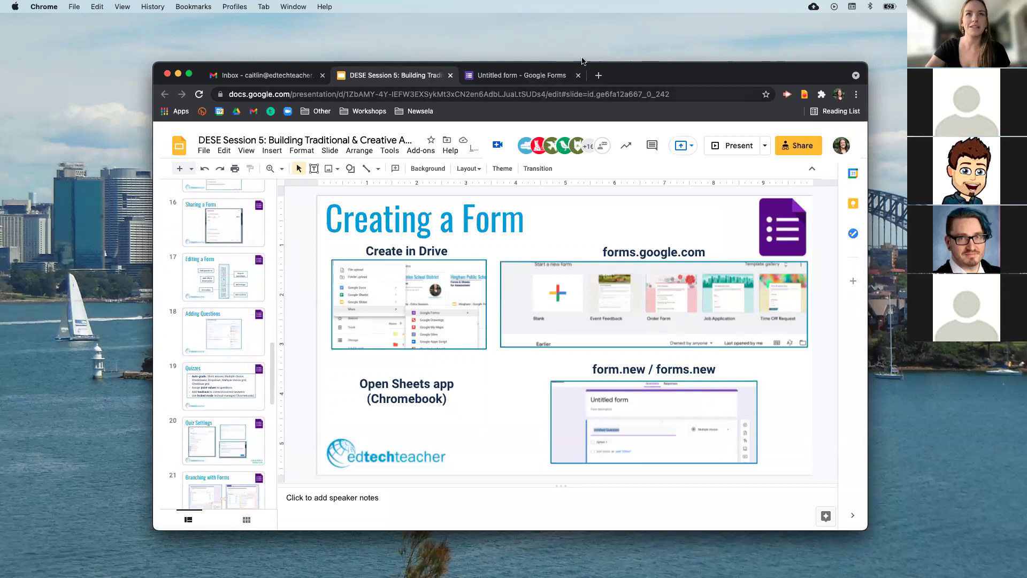
{"action": "left_click", "coordinate": [534, 79]}
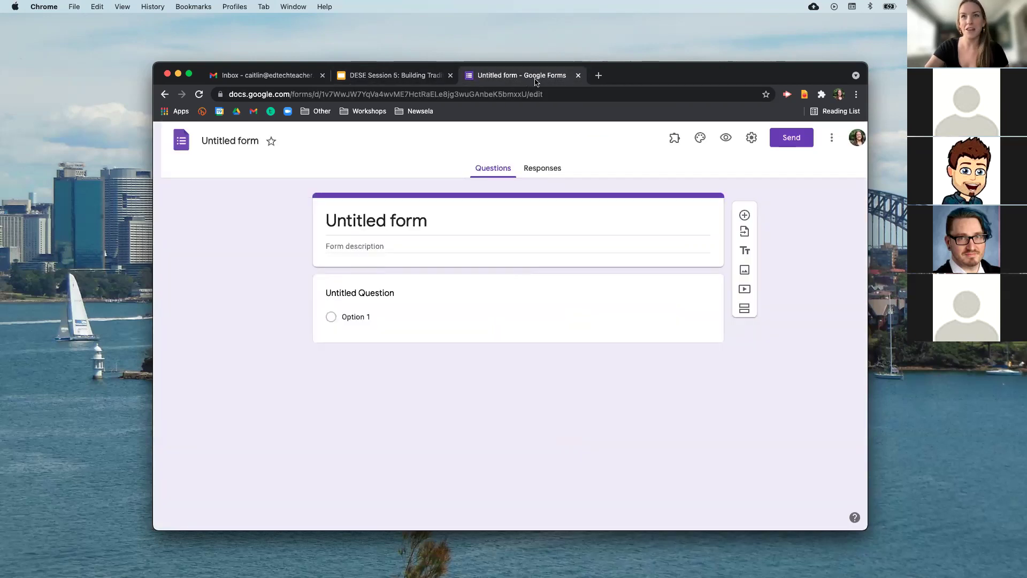
{"action": "left_click", "coordinate": [751, 138]}
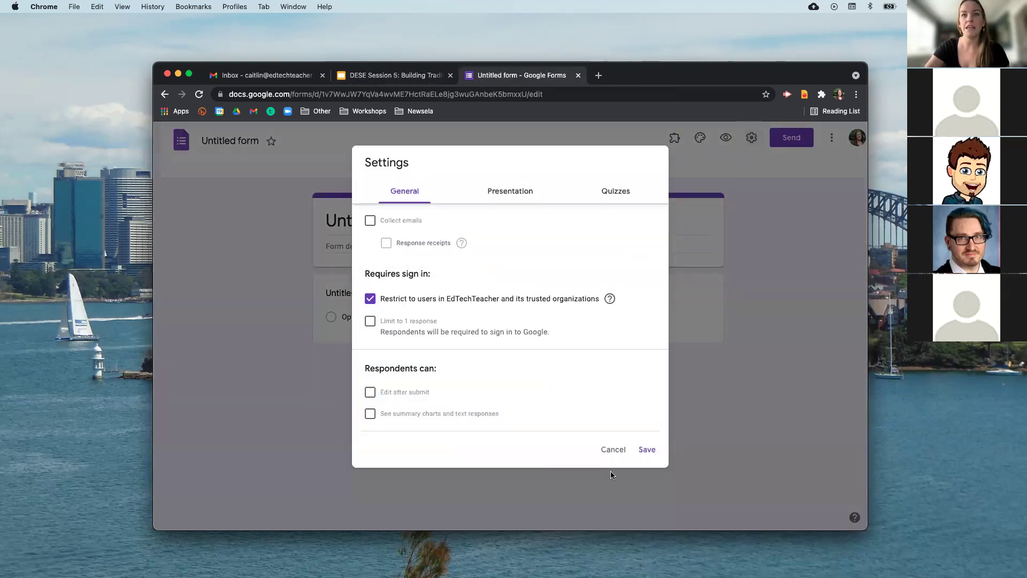
{"action": "left_click", "coordinate": [613, 449]}
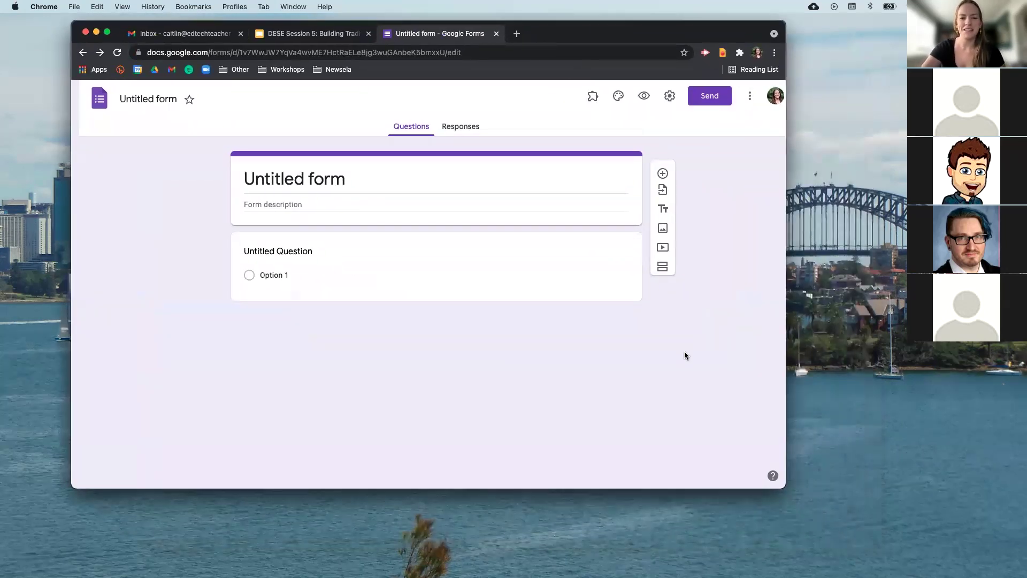
Enlarge the browser window that contains the untitled form.
{"action": "left_click_drag", "start_coordinate": [785, 487], "coordinate": [979, 563]}
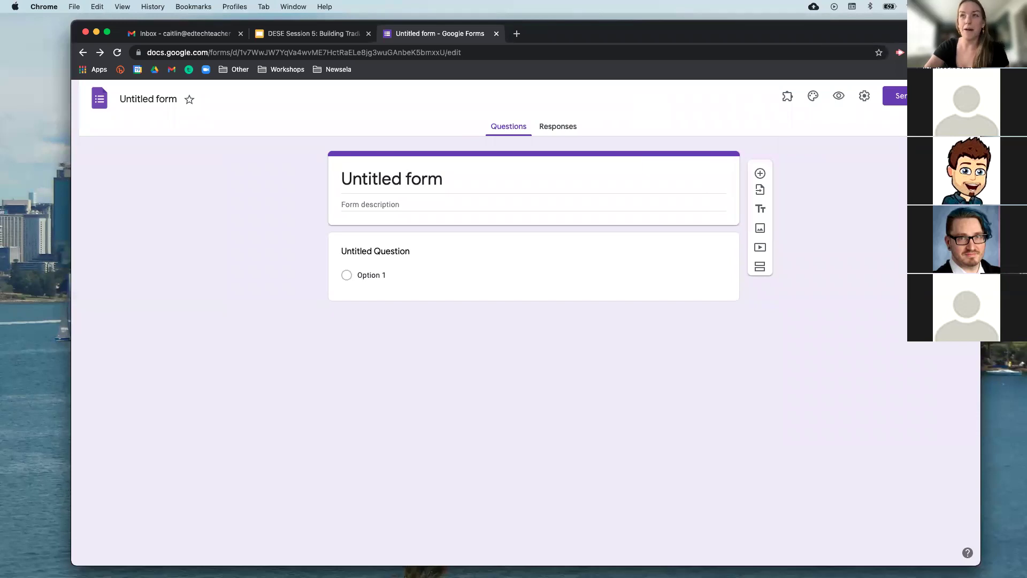
{"action": "left_click", "coordinate": [961, 96]}
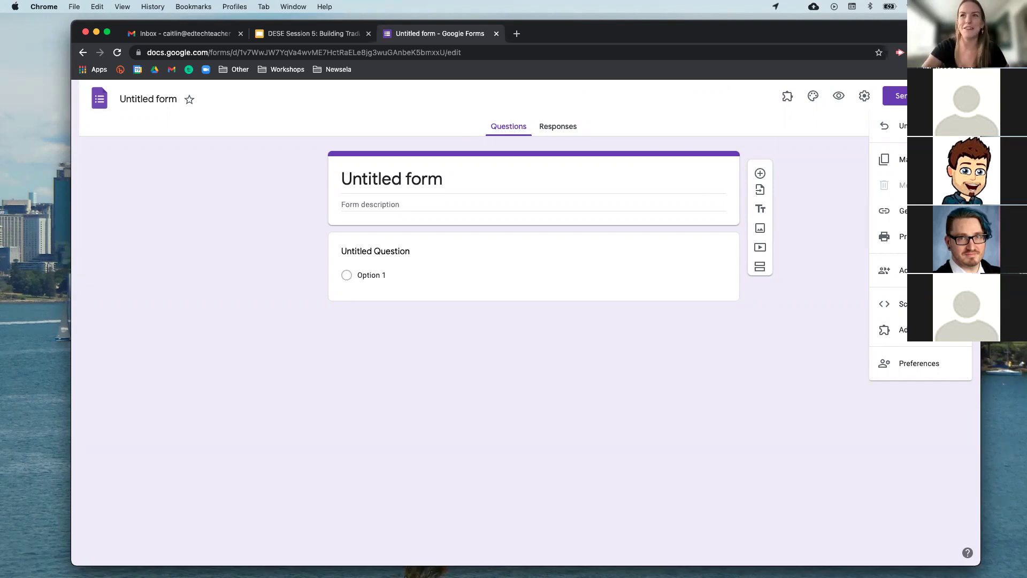
{"action": "left_click", "coordinate": [405, 174]}
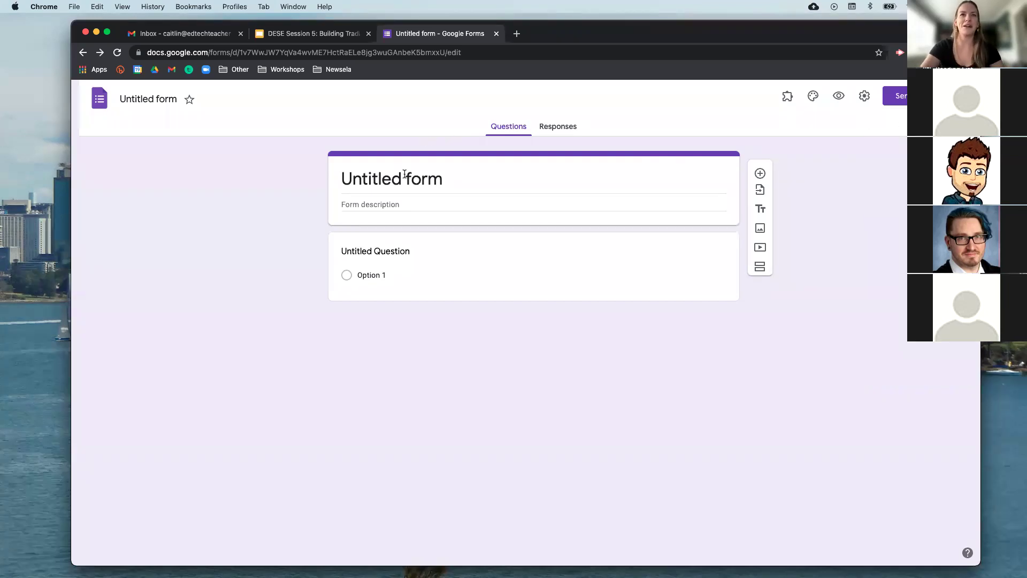
Title the form "DESE Session 5 Demo" and enter "Example Form." as its description.
{"action": "left_click", "coordinate": [437, 178]}
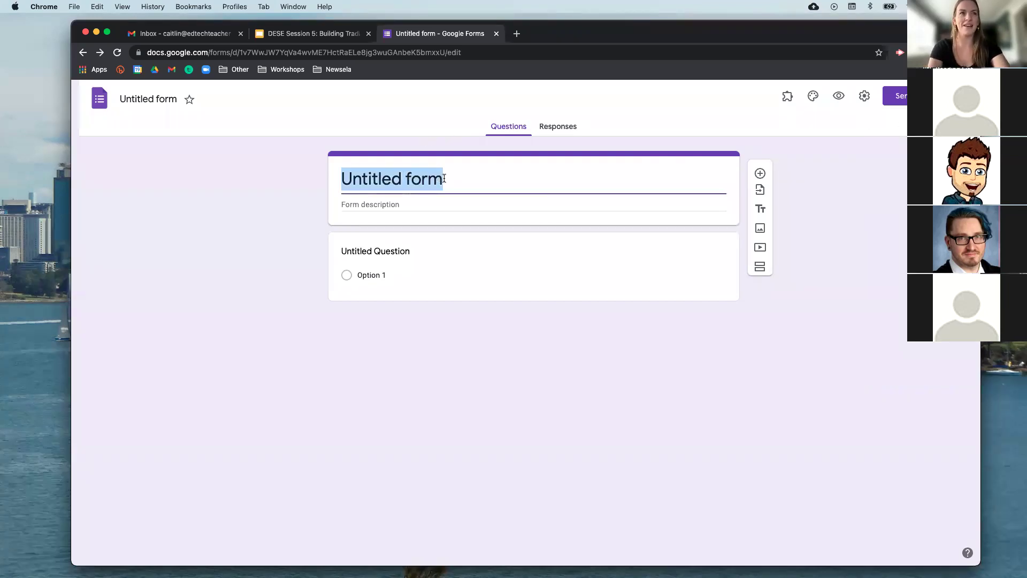
{"action": "type", "text": "DESE Se"}
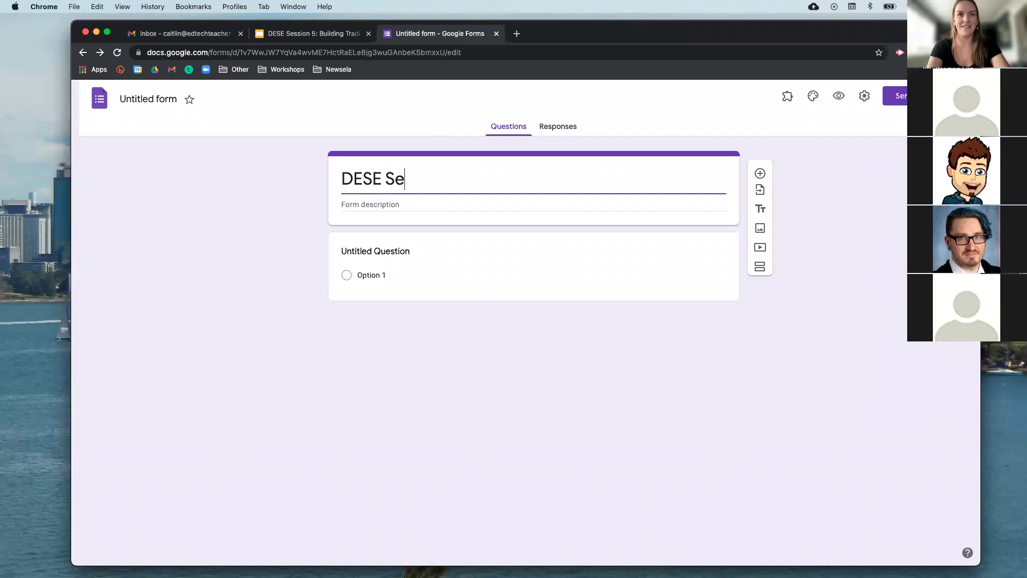
{"action": "type", "text": "ssion 5 Demo"}
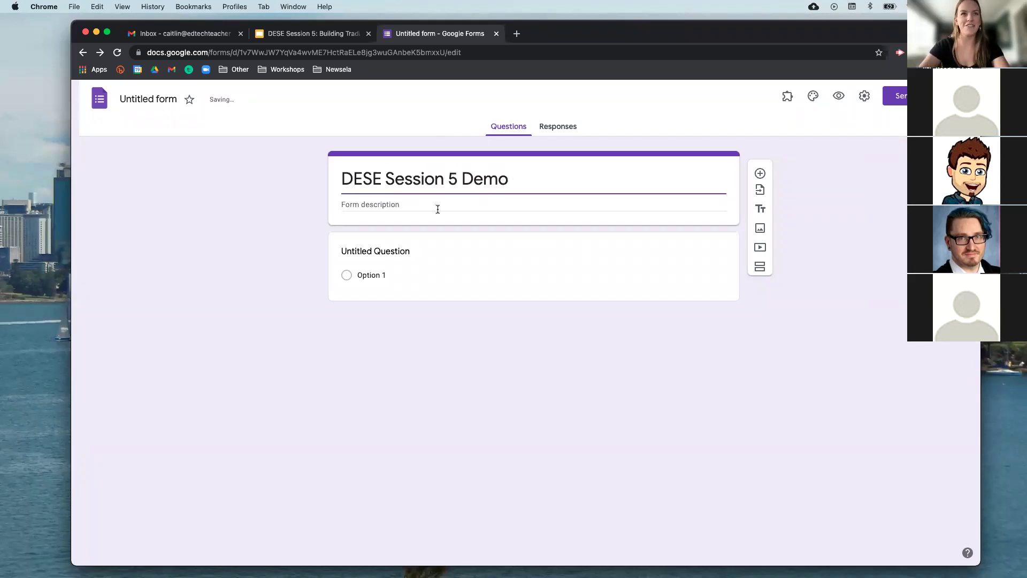
{"action": "left_click", "coordinate": [492, 206]}
{"action": "type", "text": "Example Form."}
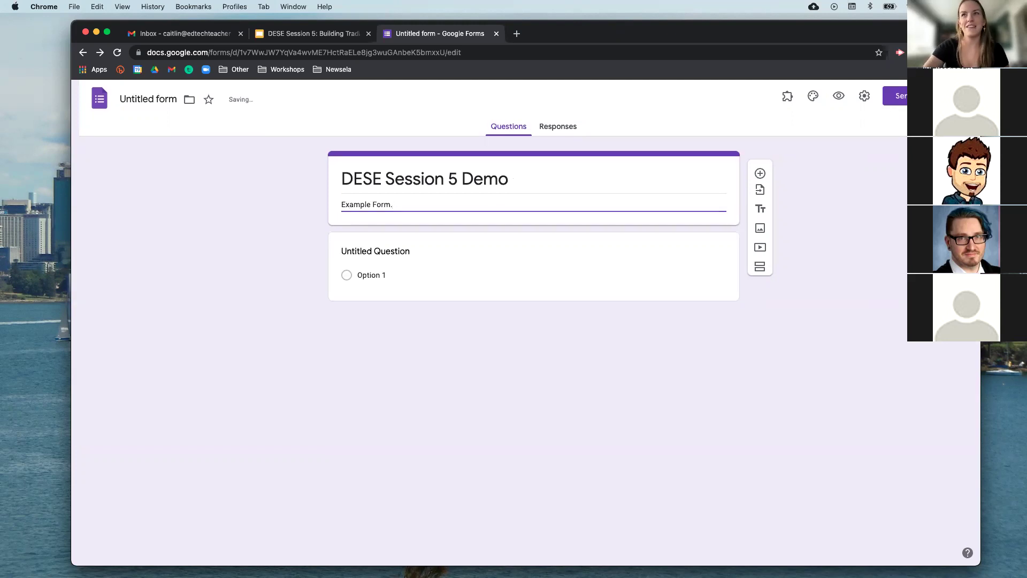
Rename the form file as DESE Session 5 Demo to match the form title.
{"action": "left_click", "coordinate": [933, 96]}
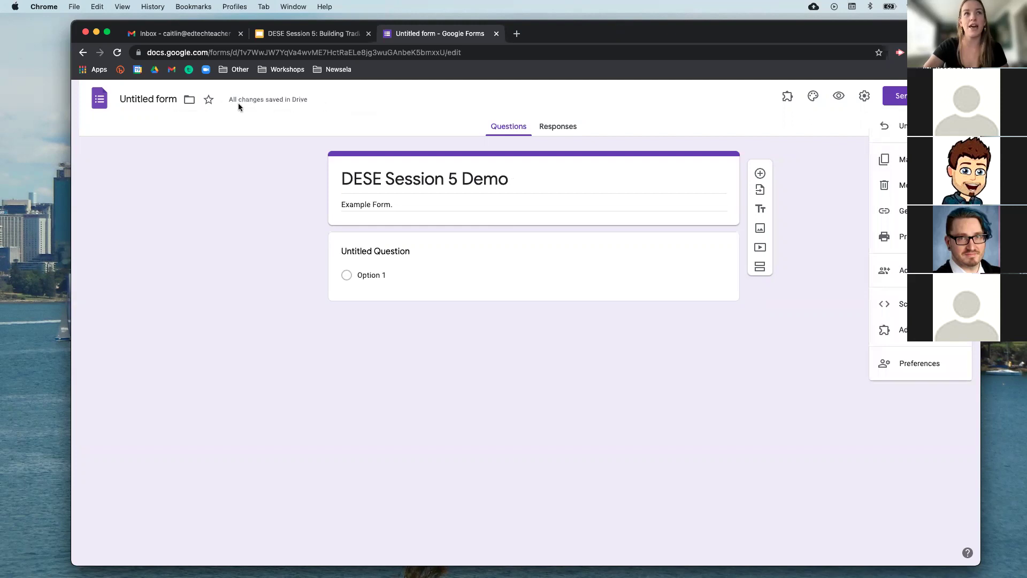
{"action": "left_click", "coordinate": [127, 103]}
{"action": "left_click", "coordinate": [140, 100]}
{"action": "left_click", "coordinate": [184, 222]}
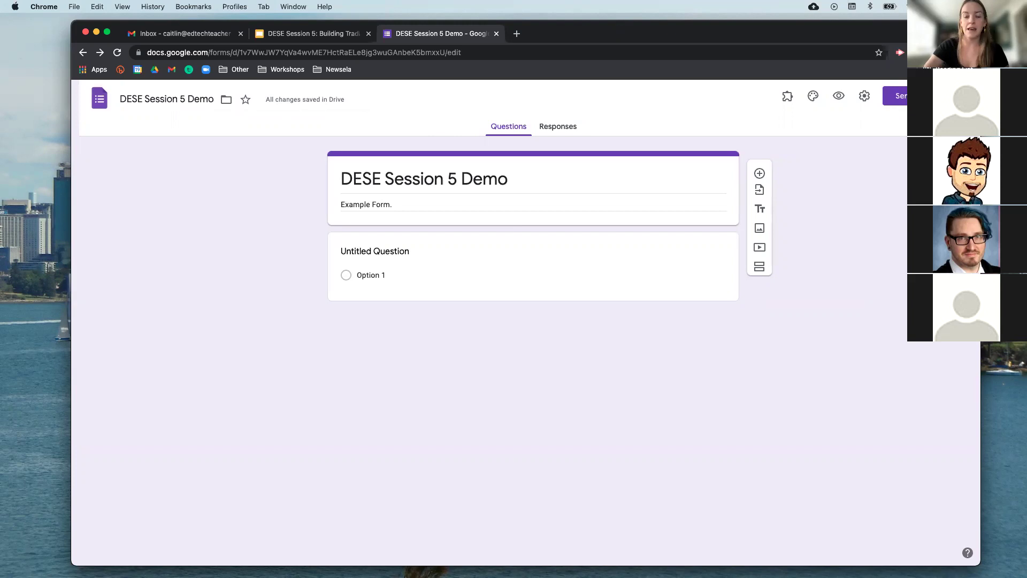
{"action": "left_click", "coordinate": [955, 96]}
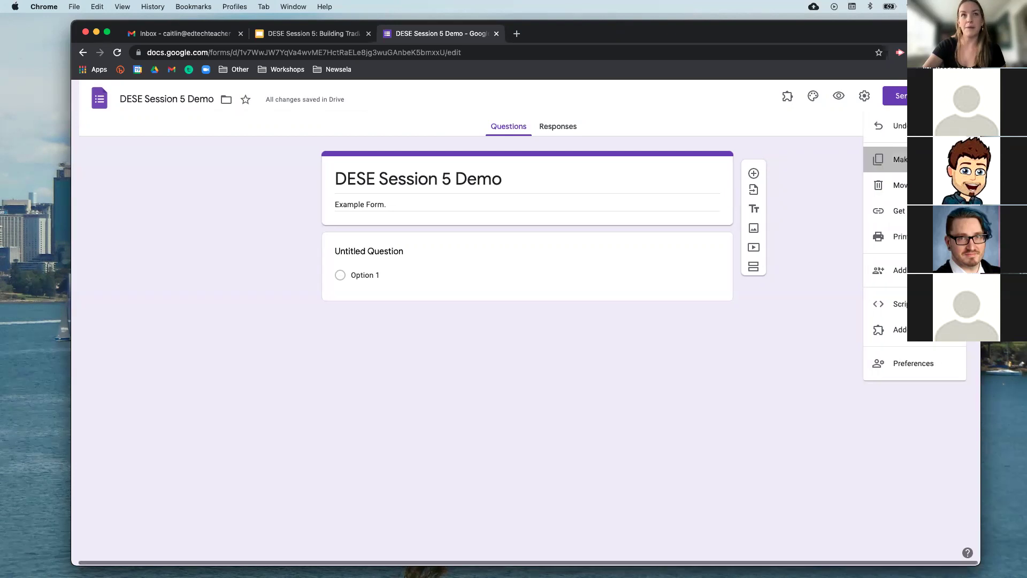
{"action": "left_click", "coordinate": [936, 160]}
{"action": "left_click_drag", "start_coordinate": [484, 300], "coordinate": [449, 300]}
{"action": "key", "text": "BackSpace"}
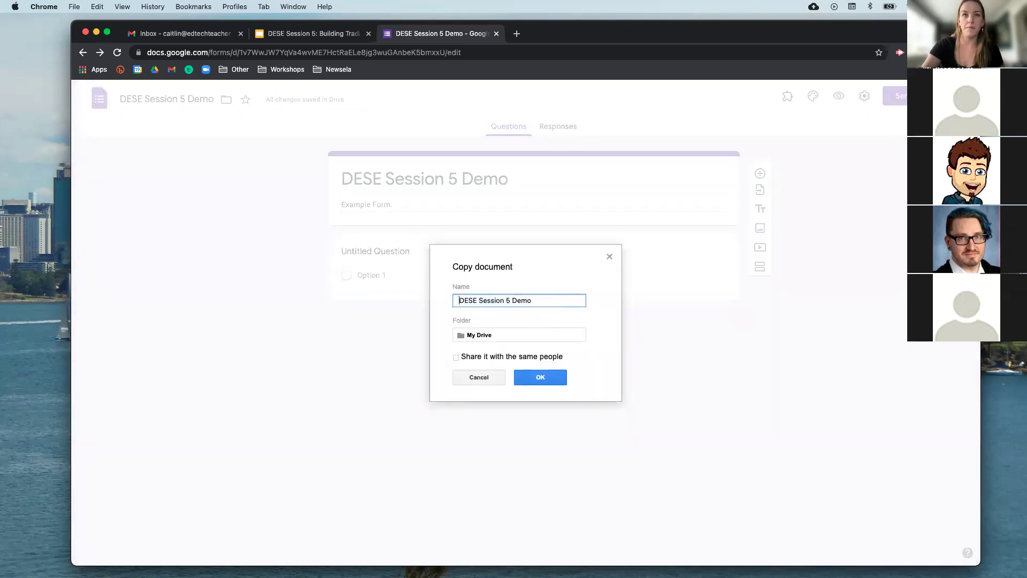
{"action": "left_click", "coordinate": [489, 376]}
Append "20-21 School Year" to the form's title.
{"action": "left_click", "coordinate": [506, 178]}
{"action": "left_click", "coordinate": [508, 178]}
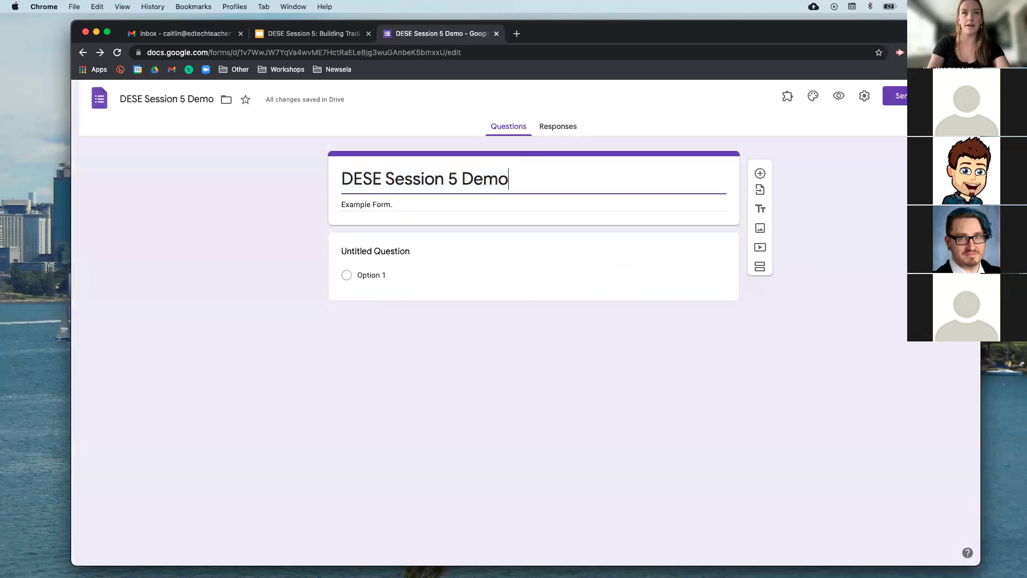
{"action": "type", "text": "20-21 S"}
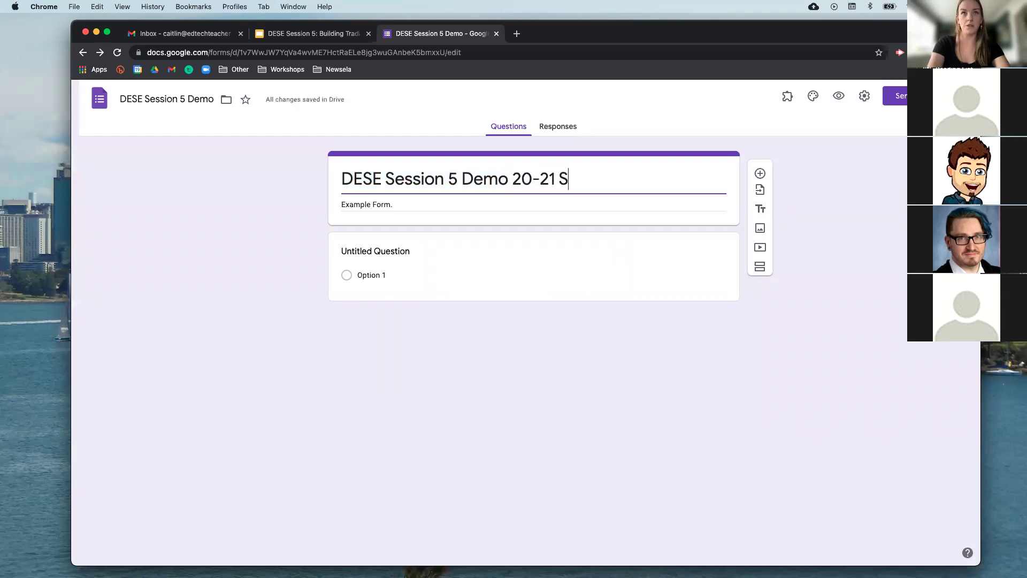
{"action": "type", "text": "chool Year"}
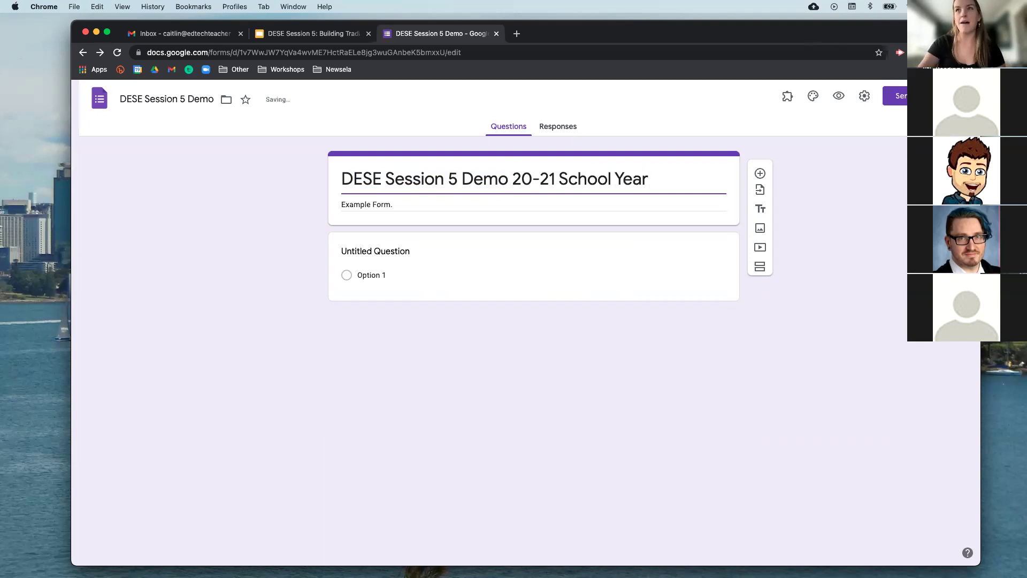
Make a copy of the form in My Drive named "DESE Session 5 Demo 21-22 School Year".
{"action": "left_click", "coordinate": [942, 95]}
{"action": "left_click", "coordinate": [898, 156]}
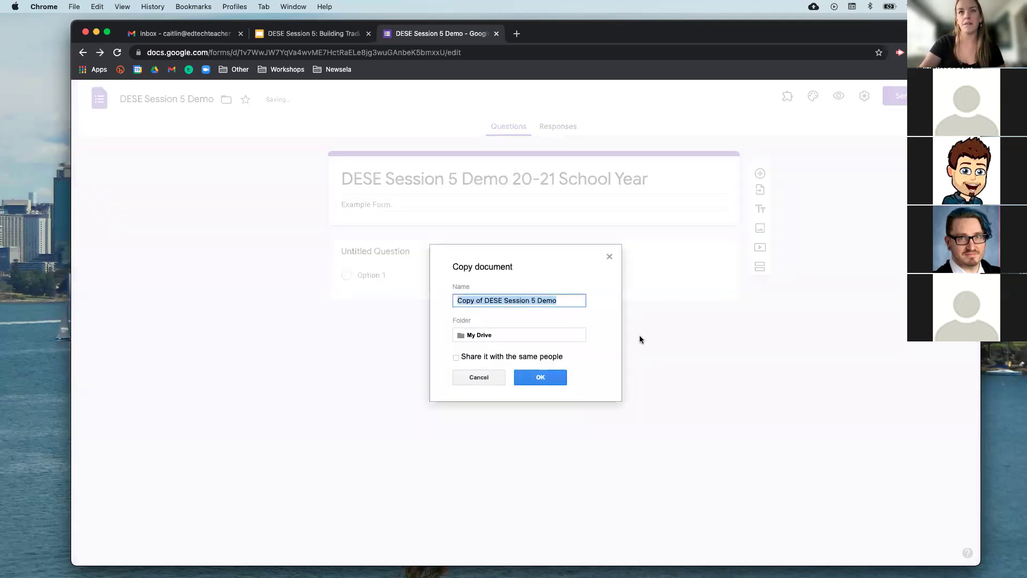
{"action": "type", "text": "DSE"}
{"action": "key", "text": "BackSpace"}
{"action": "key", "text": "BackSpace"}
{"action": "key", "text": "BackSpace"}
{"action": "type", "text": "DESE Sessi"}
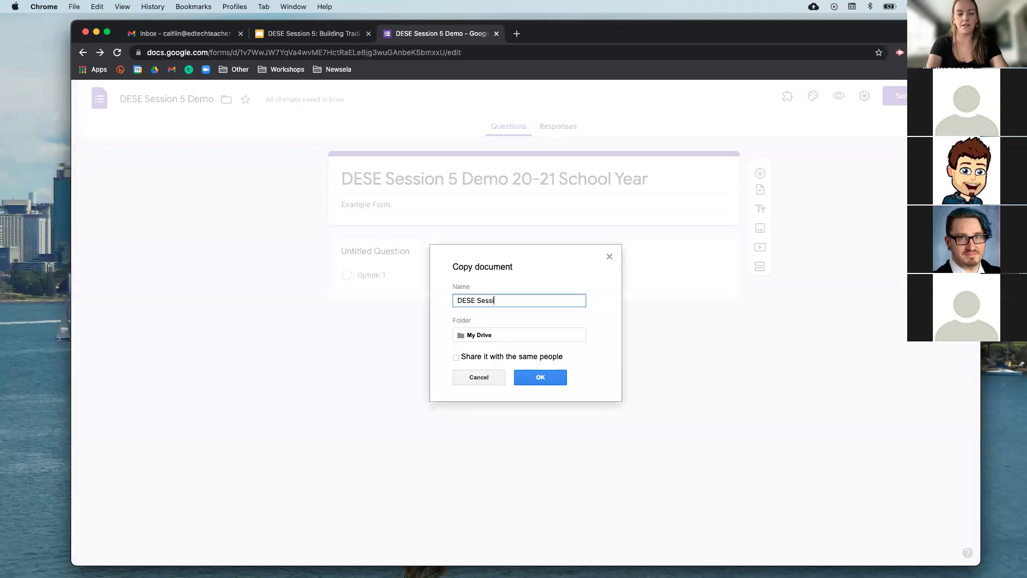
{"action": "type", "text": "on 5 Demo 21-21"}
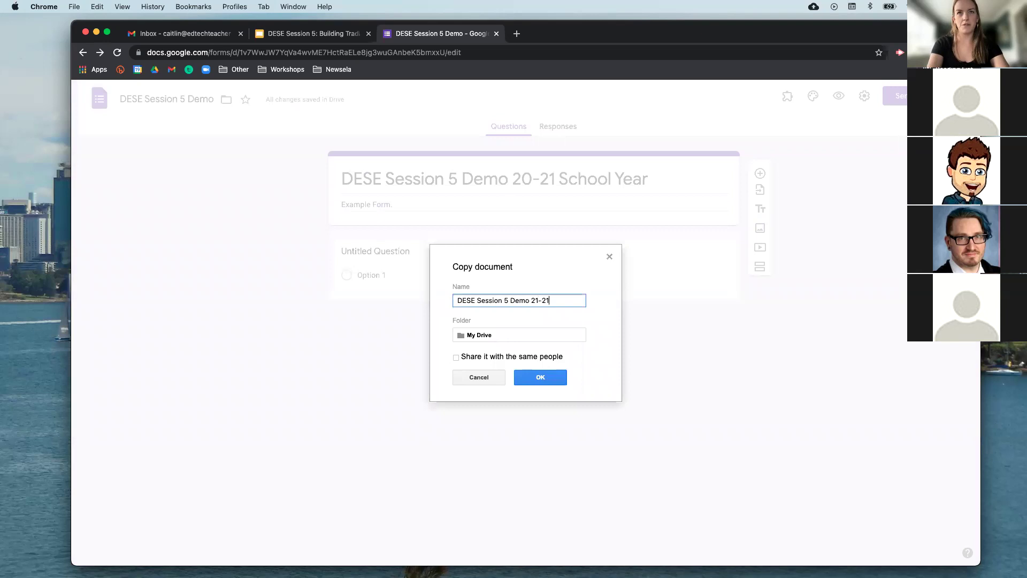
{"action": "key", "text": "BackSpace"}
{"action": "type", "text": "2 School Year"}
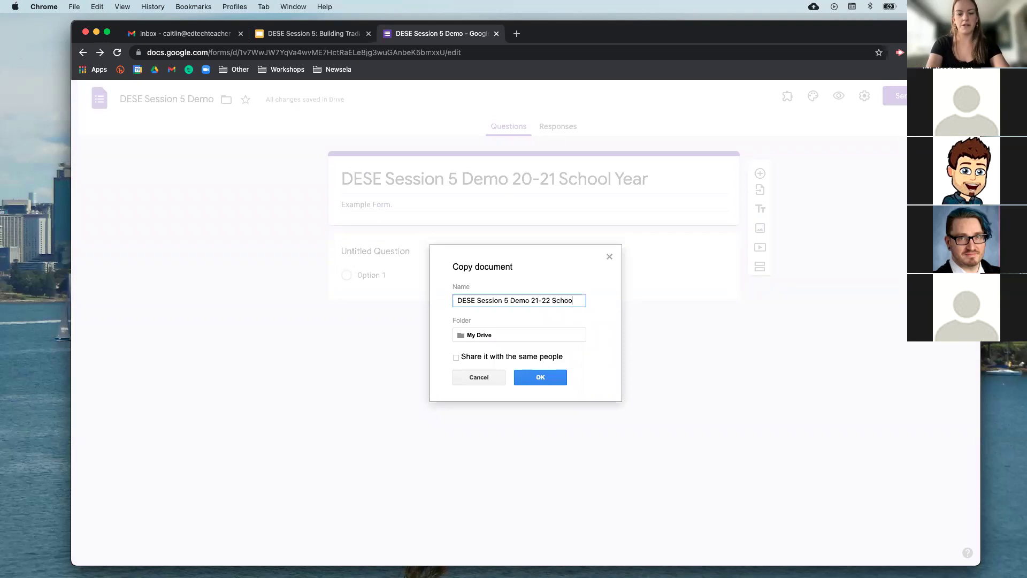
{"action": "left_click", "coordinate": [540, 376]}
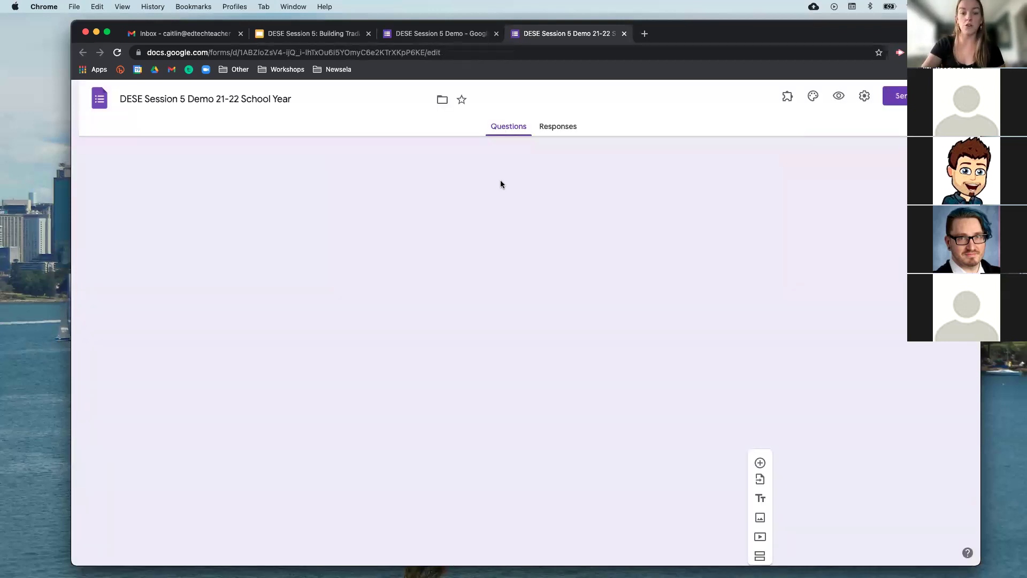
Examine the responses of the copied and original forms and the spreadsheet options for the original form's response destination.
{"action": "left_click", "coordinate": [552, 131]}
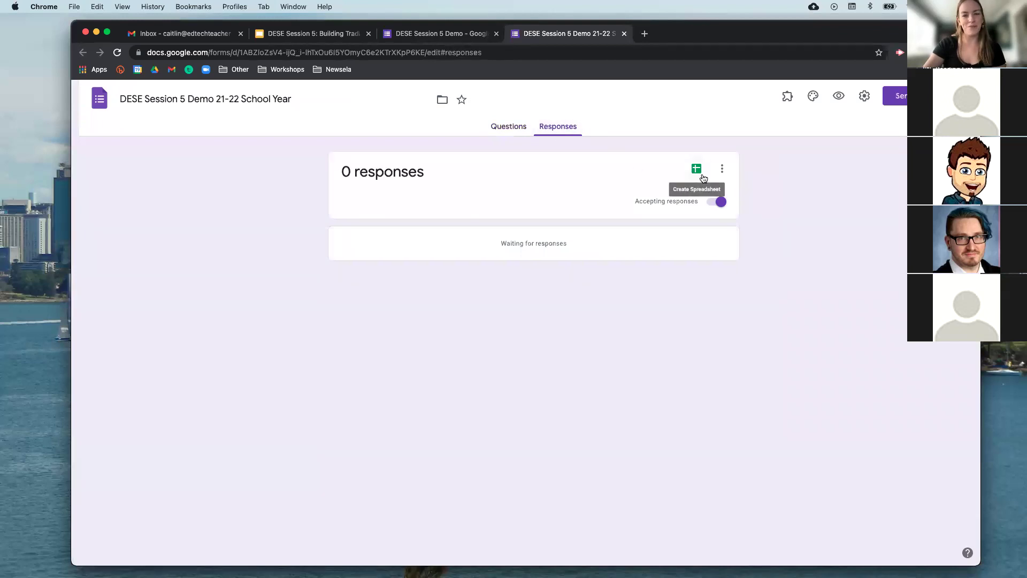
{"action": "left_click", "coordinate": [425, 36]}
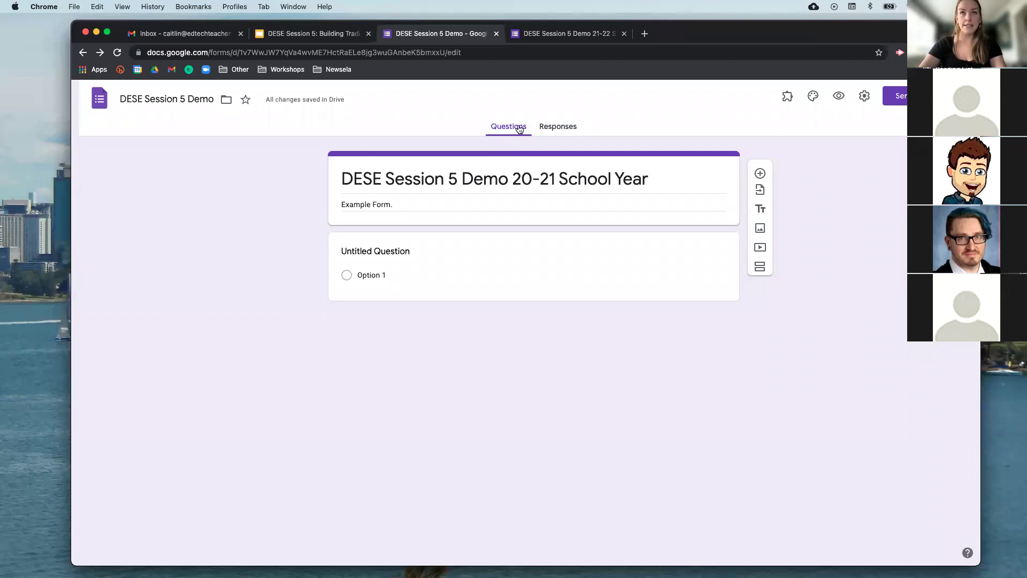
{"action": "left_click", "coordinate": [559, 127]}
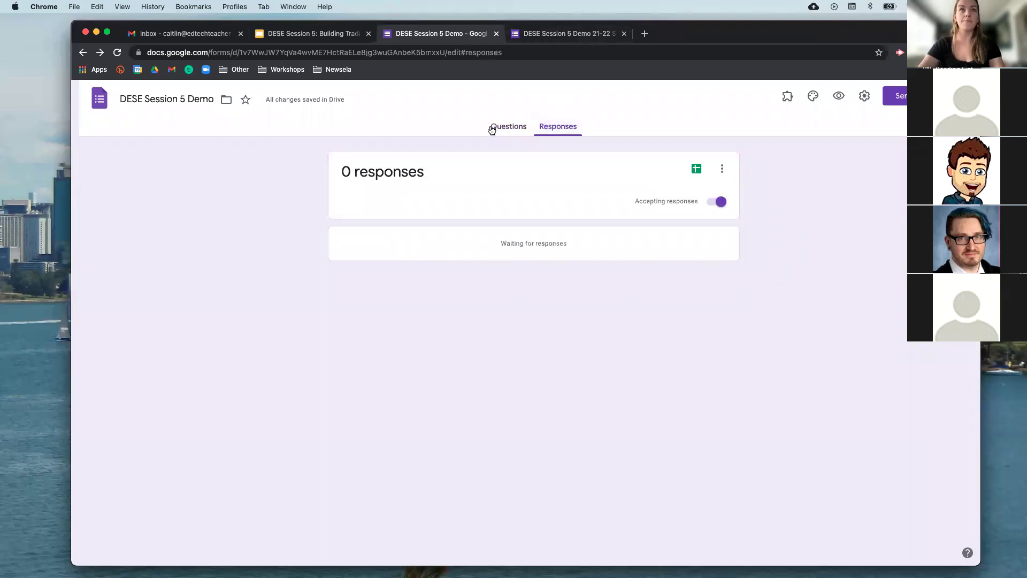
{"action": "left_click", "coordinate": [694, 175]}
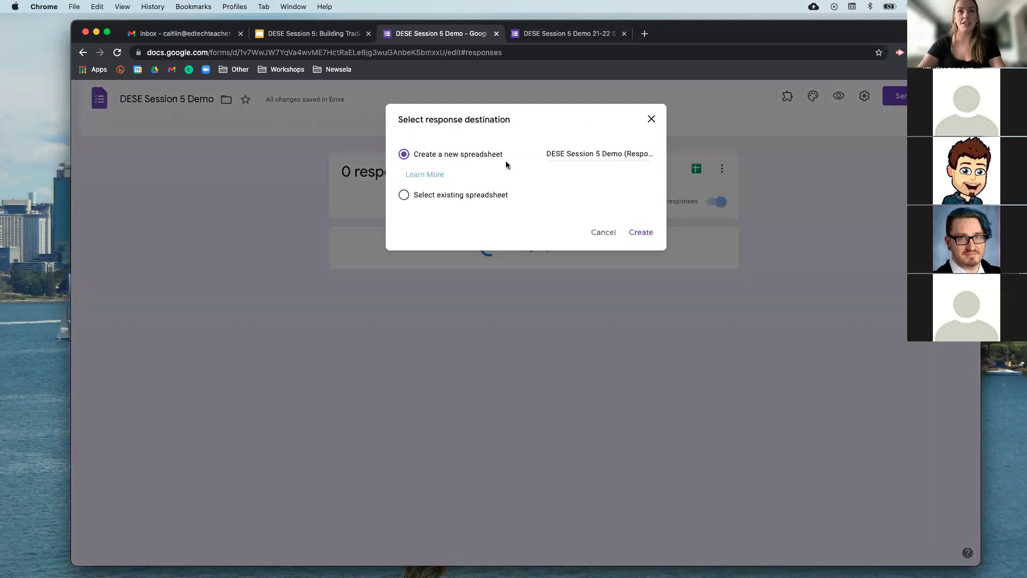
{"action": "left_click_drag", "start_coordinate": [566, 149], "coordinate": [656, 155]}
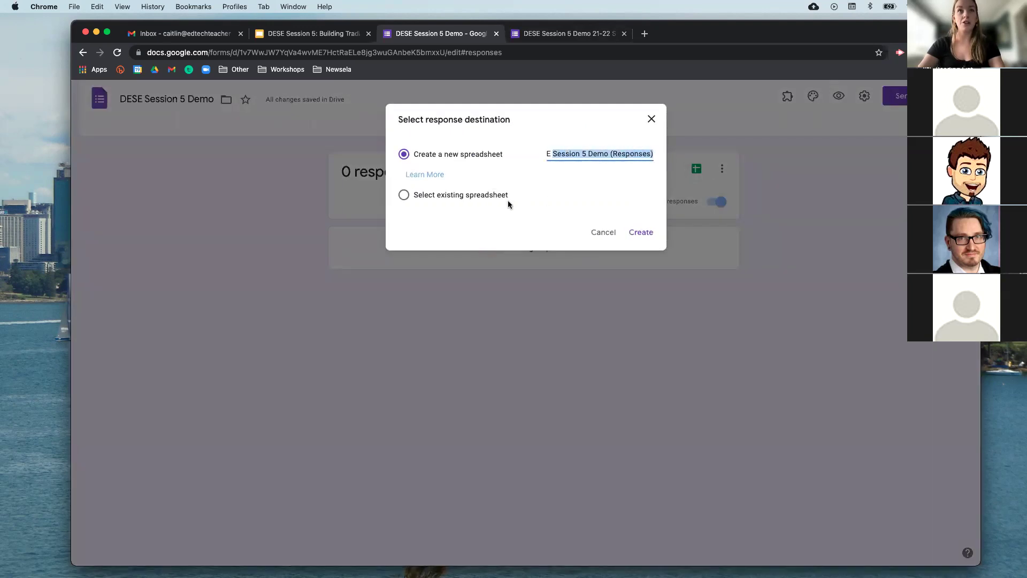
{"action": "left_click", "coordinate": [603, 232]}
Set the original form's first question to "What day is it today?" with all suggested weekdays and an "Other" option as answers.
{"action": "left_click", "coordinate": [516, 129]}
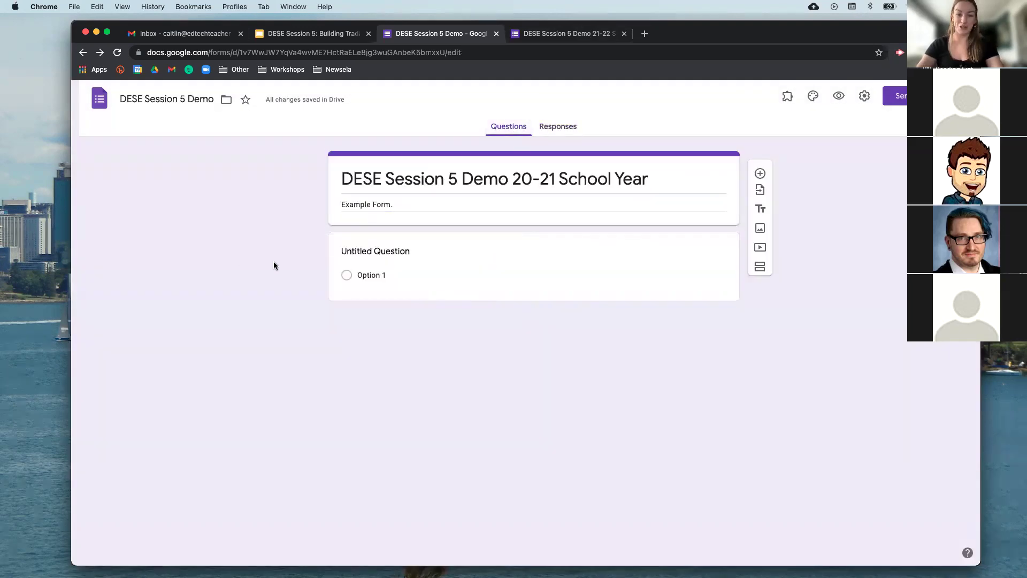
{"action": "left_click", "coordinate": [395, 252]}
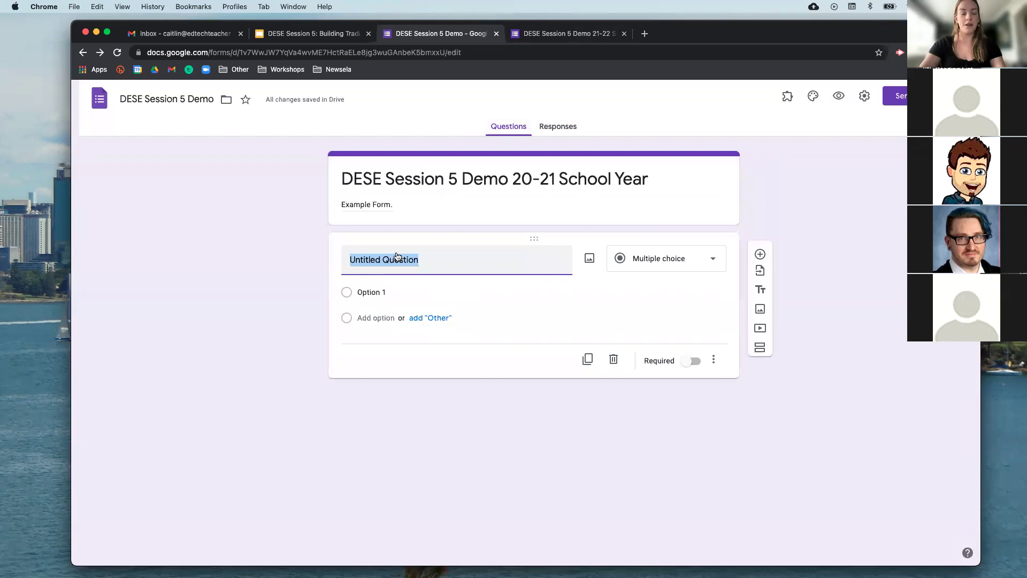
{"action": "type", "text": "What day is i"}
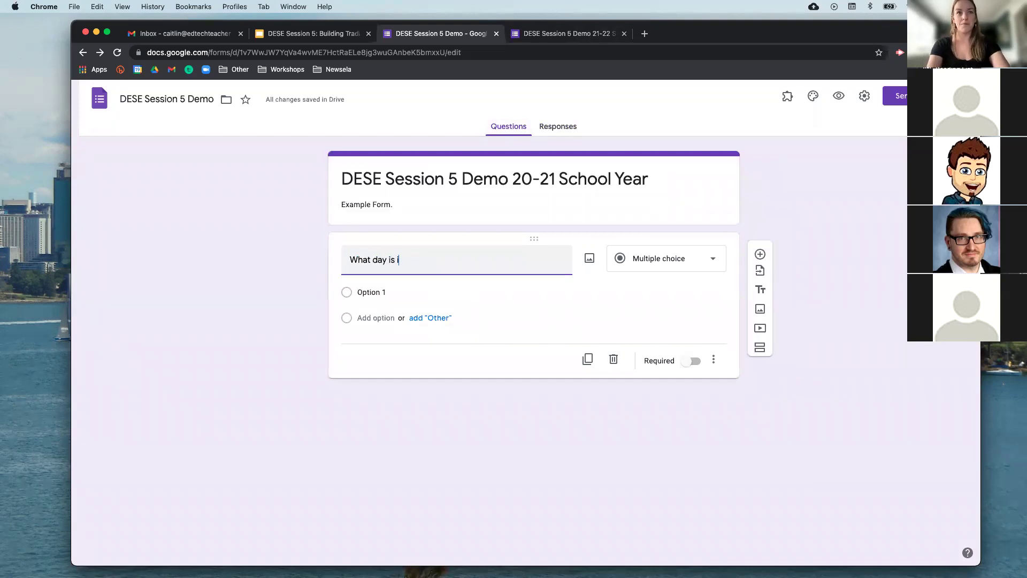
{"action": "type", "text": "t today?"}
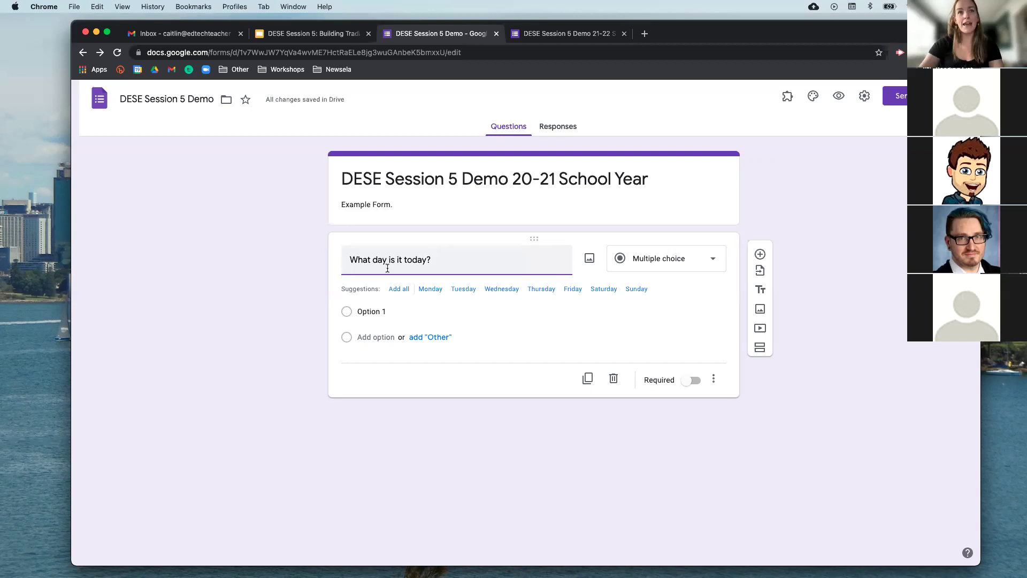
{"action": "left_click", "coordinate": [410, 291]}
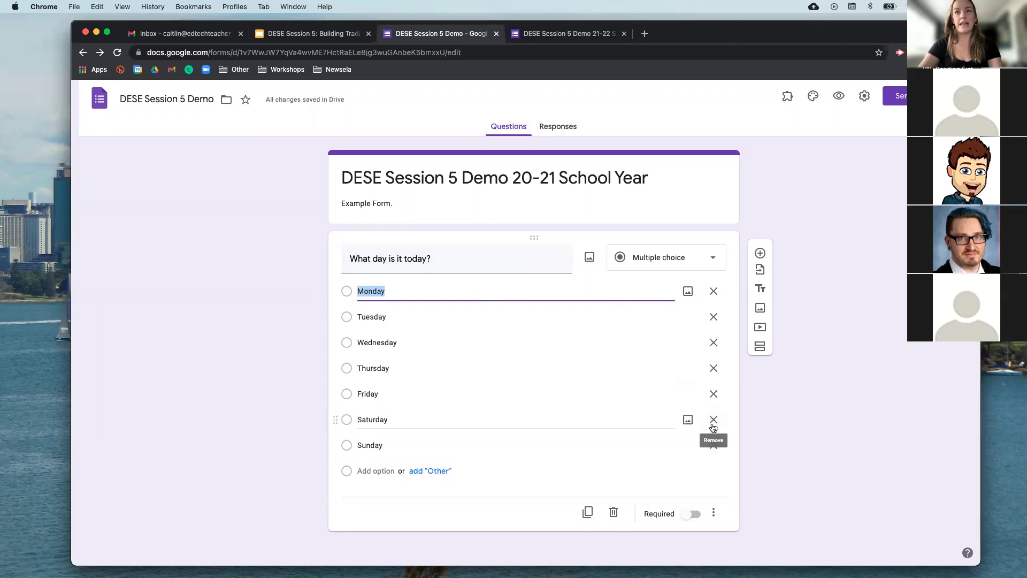
{"action": "left_click", "coordinate": [429, 472]}
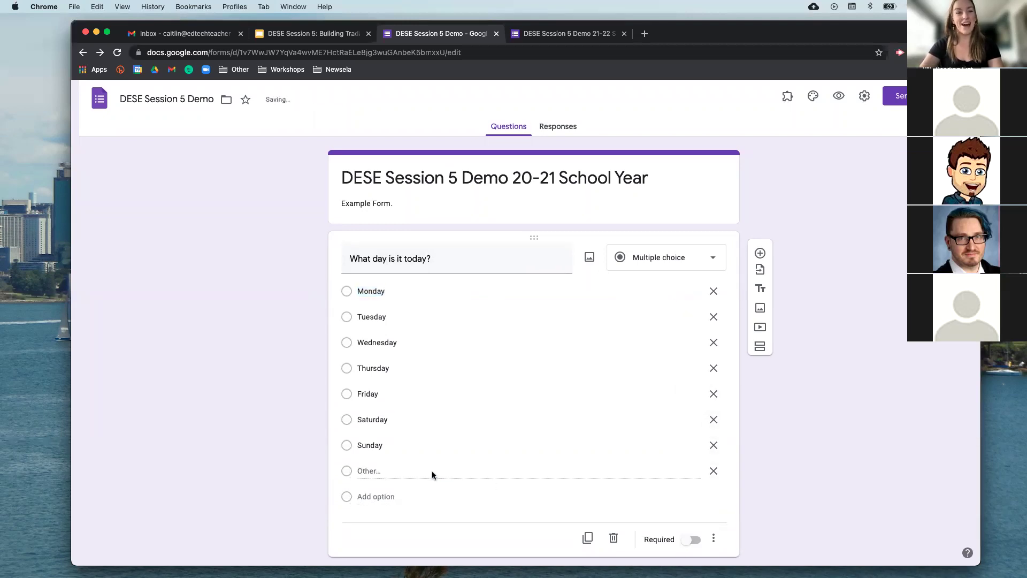
Duplicate the "What day is it today?" question and retitle the copy "What is your favorite day of the week?".
{"action": "left_click", "coordinate": [588, 537]}
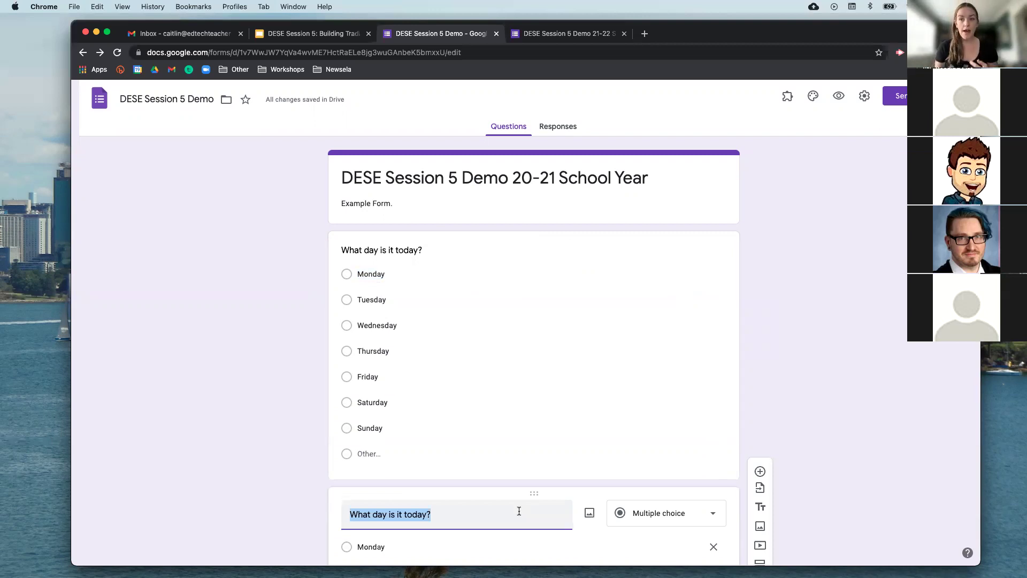
{"action": "scroll", "coordinate": [518, 511], "scroll_direction": "down", "scroll_amount": 3}
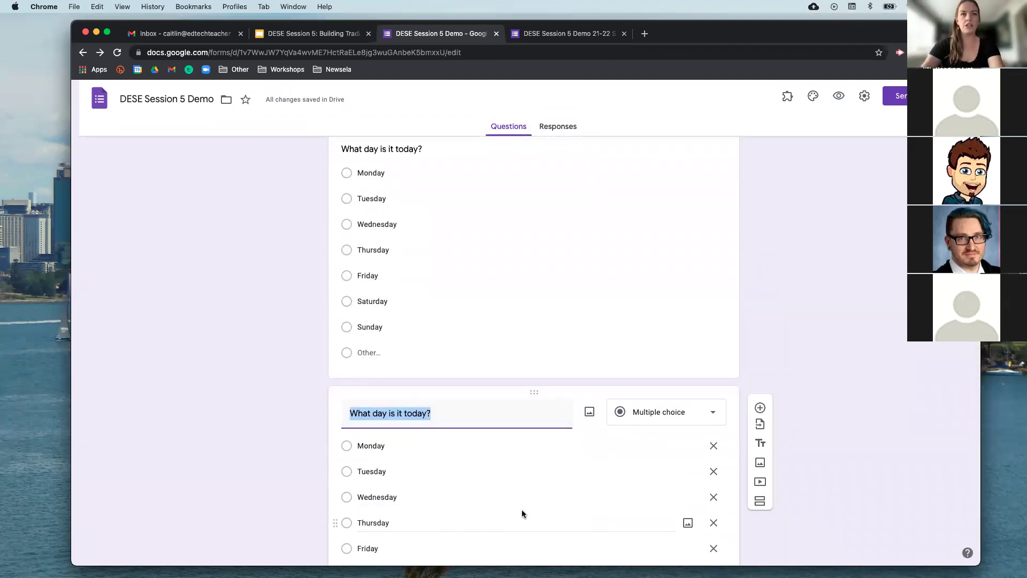
{"action": "left_click", "coordinate": [454, 413]}
{"action": "scroll", "coordinate": [454, 412], "scroll_direction": "down", "scroll_amount": 3}
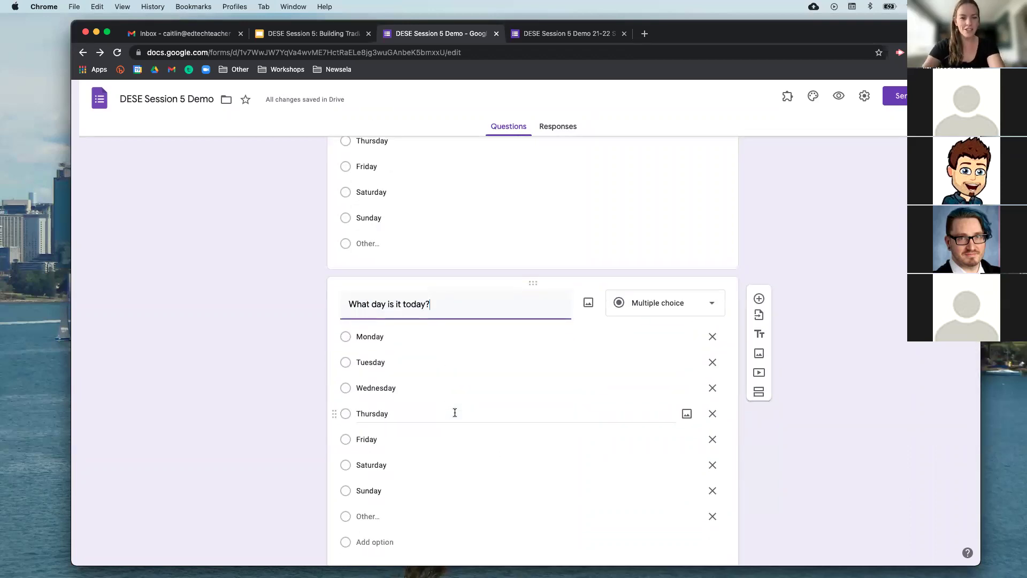
{"action": "left_click_drag", "start_coordinate": [442, 294], "coordinate": [323, 299]}
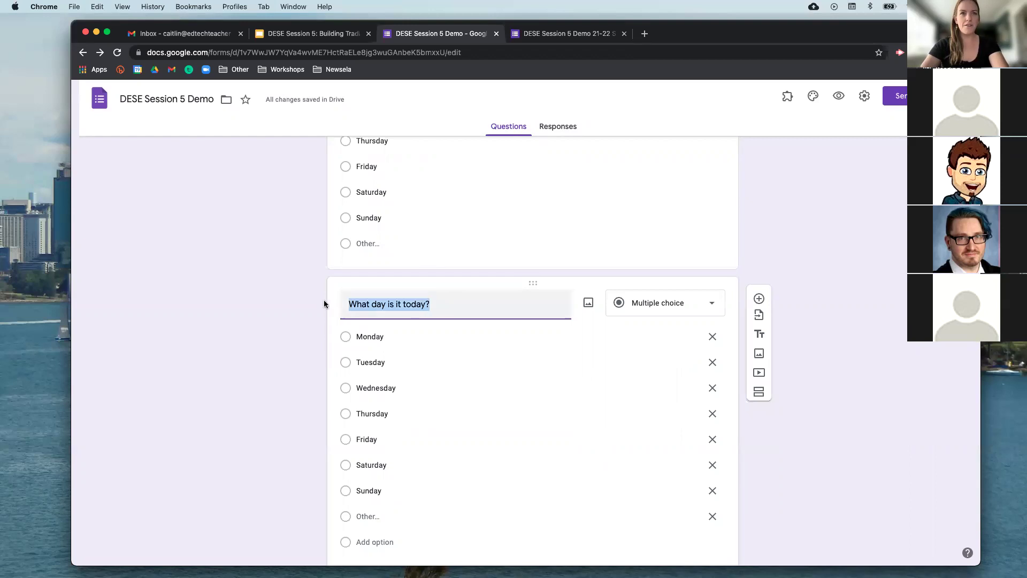
{"action": "type", "text": "What is y"}
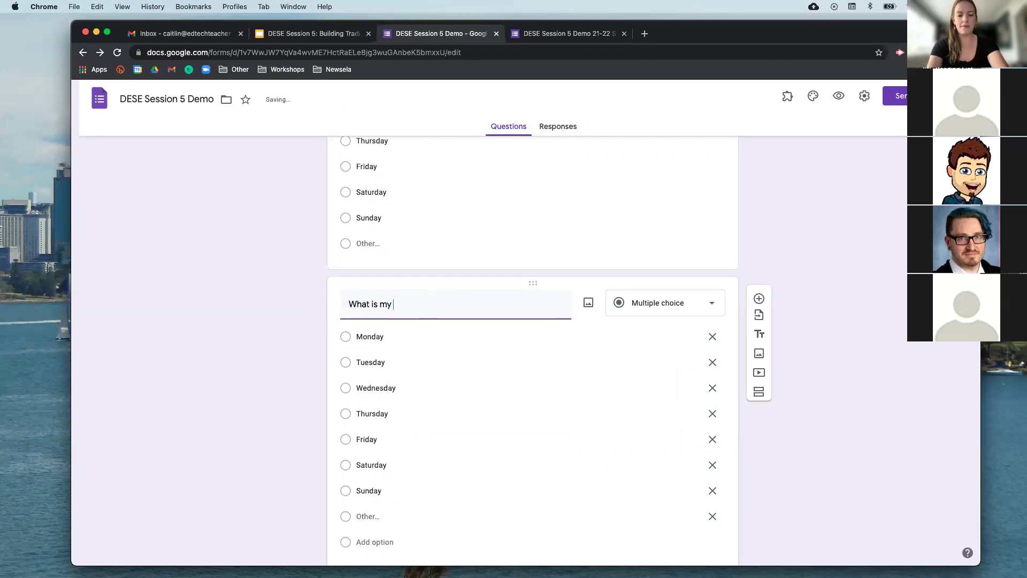
{"action": "type", "text": "our favo"}
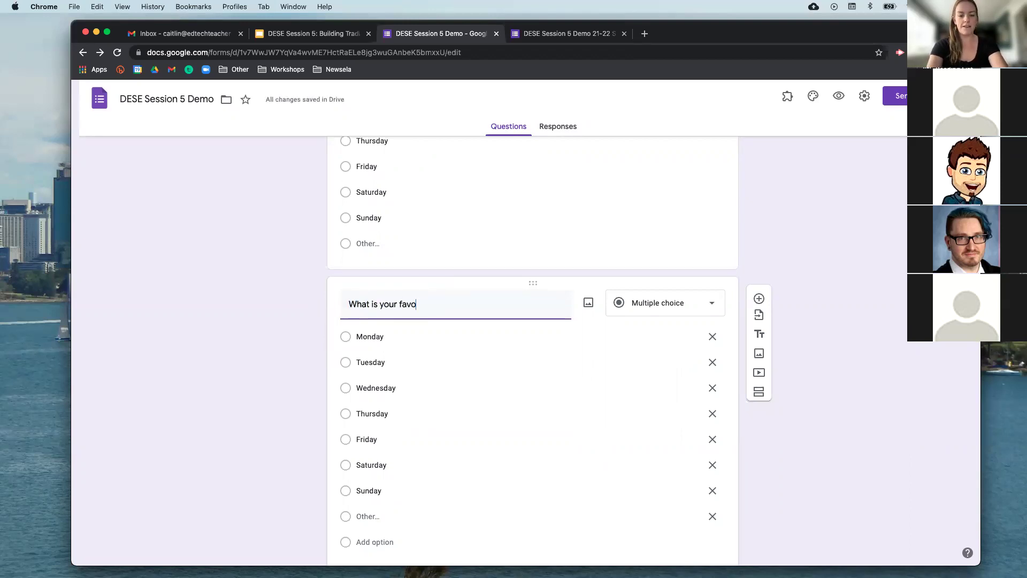
{"action": "type", "text": "rite day of the week?"}
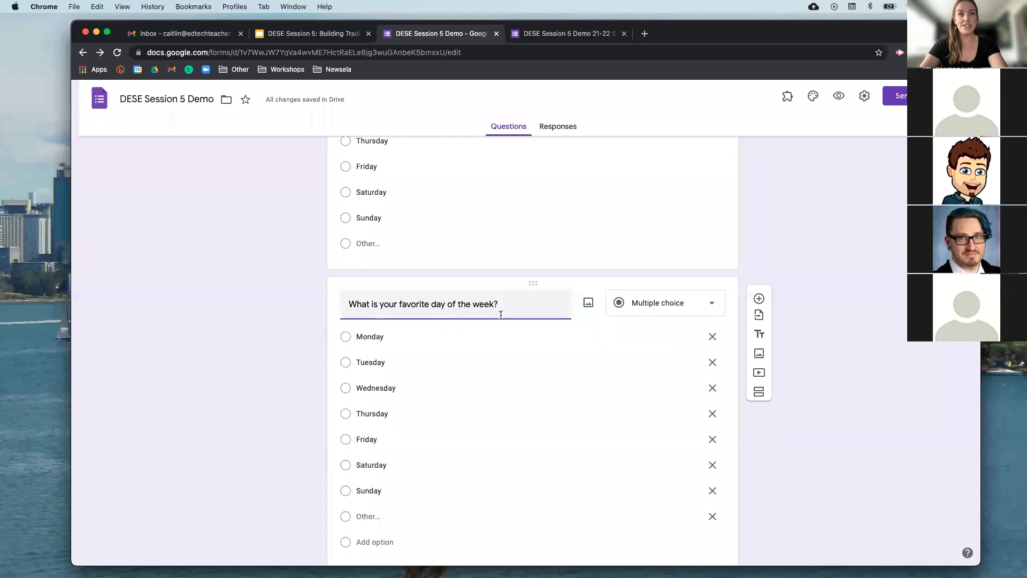
Duplicate the favorite-day question and retitle the copy "What is your least favorite day of the week?".
{"action": "scroll", "coordinate": [407, 319], "scroll_direction": "down", "scroll_amount": 2}
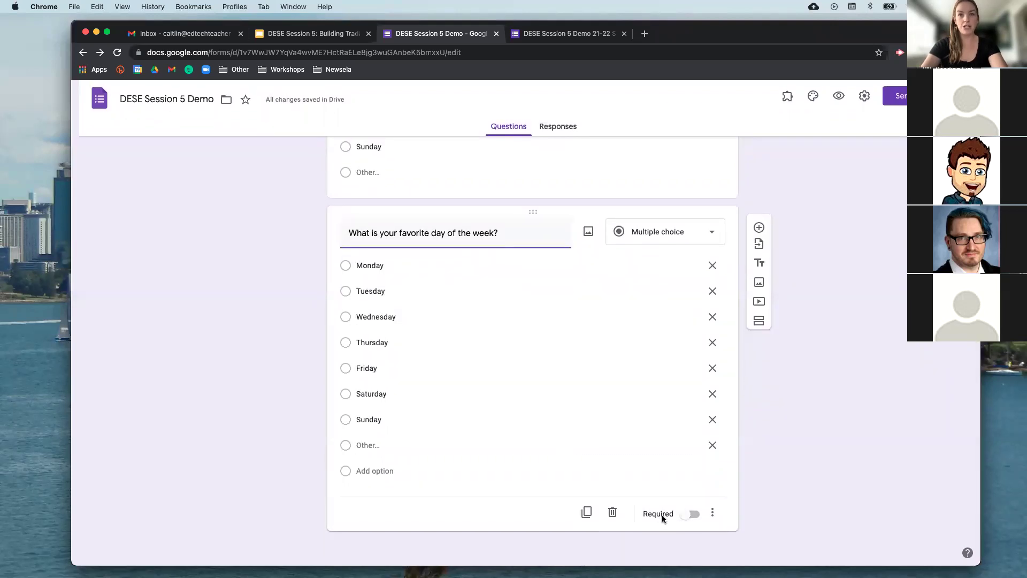
{"action": "left_click", "coordinate": [586, 512]}
{"action": "type", "text": "Wh"}
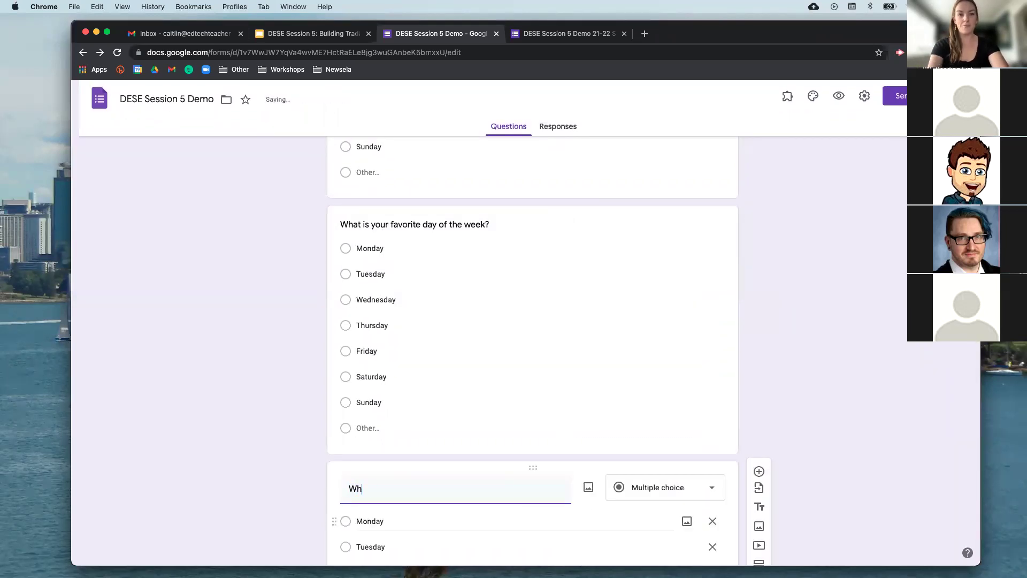
{"action": "type", "text": "at is your least f"}
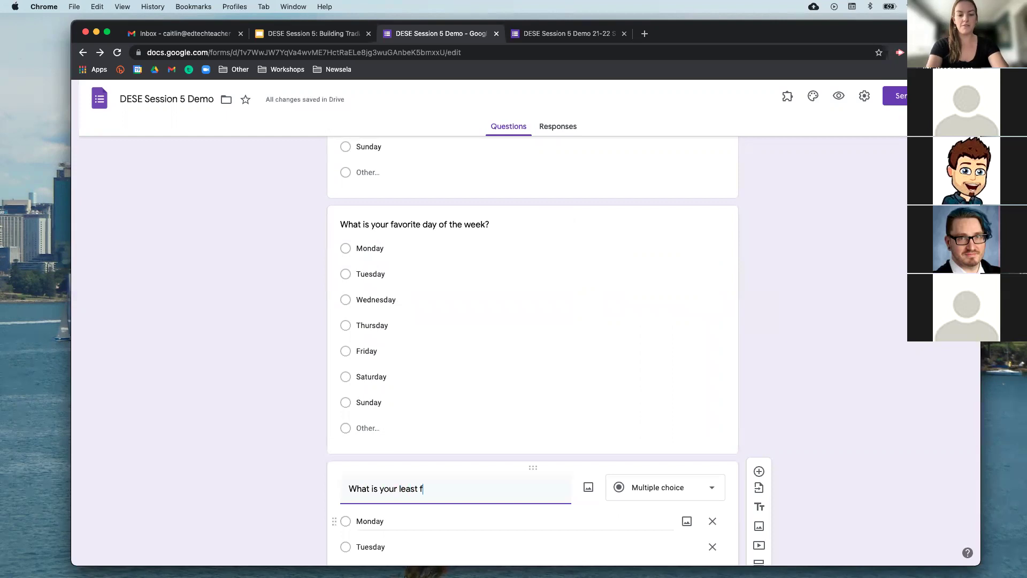
{"action": "type", "text": "avorite day of the"}
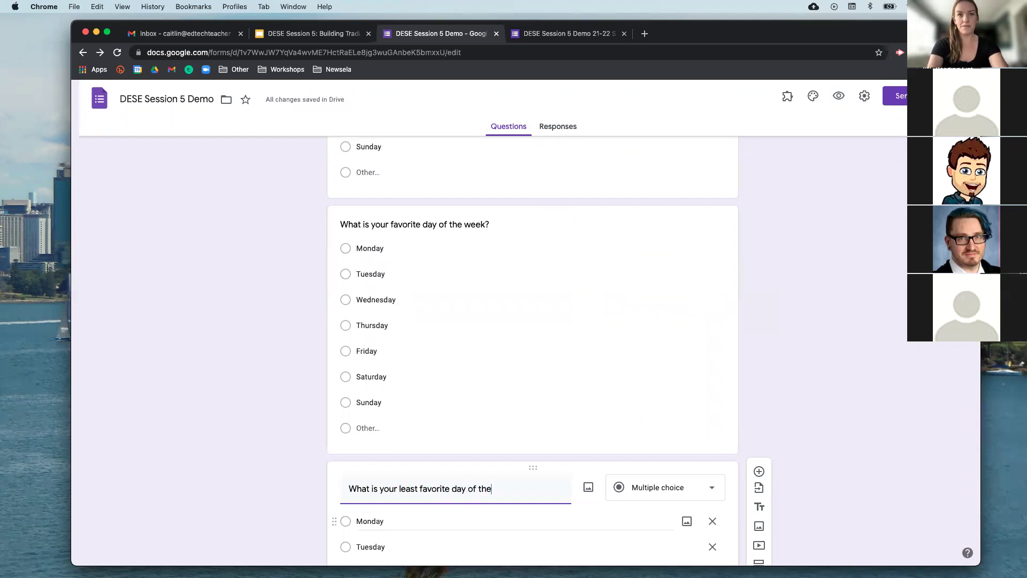
{"action": "type", "text": " week?"}
Capture a photo with the camera and insert it as the image of the "What is your least favorite day of the week?" question.
{"action": "scroll", "coordinate": [528, 513], "scroll_direction": "down", "scroll_amount": 5}
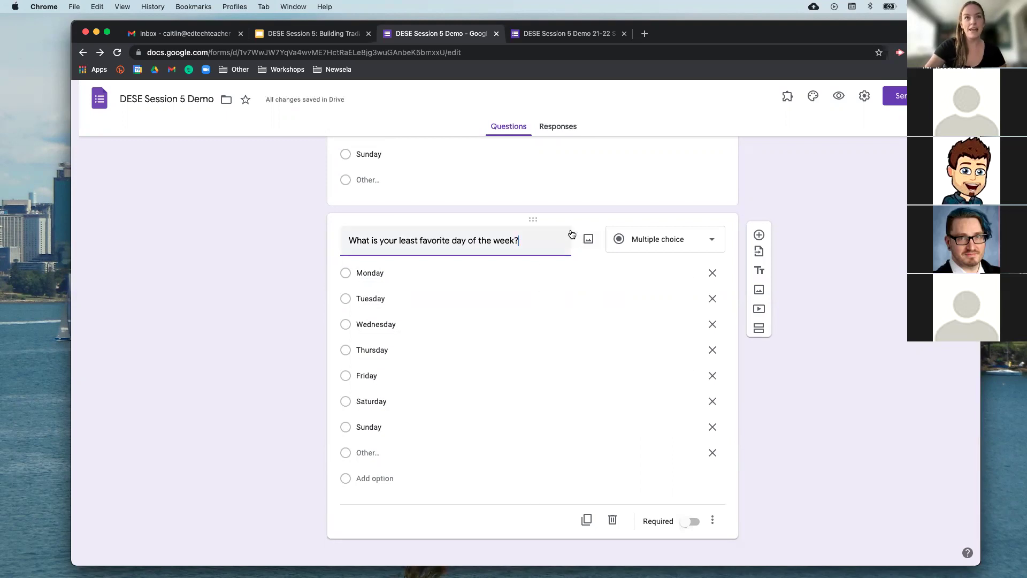
{"action": "scroll", "coordinate": [571, 231], "scroll_direction": "up", "scroll_amount": 10}
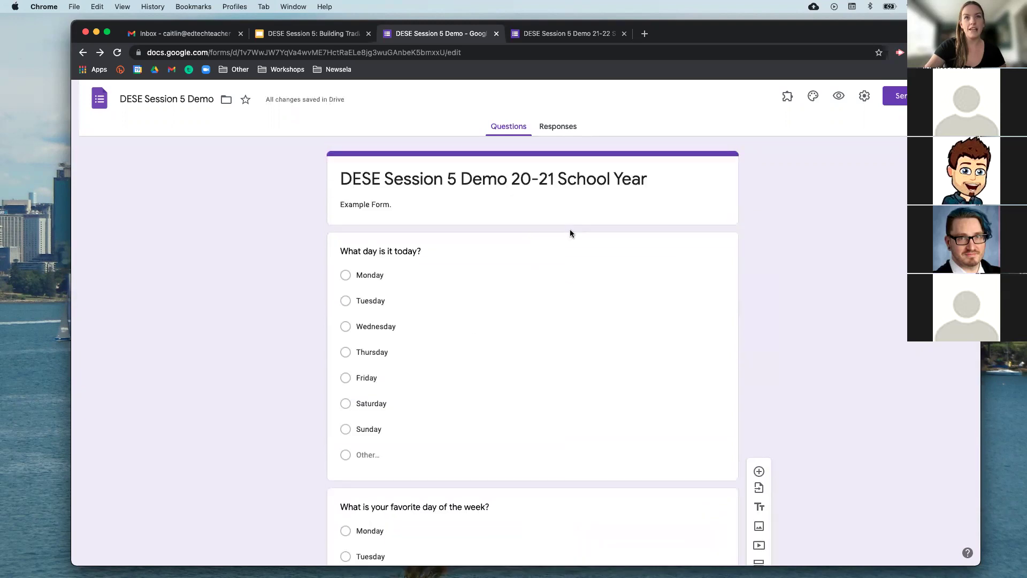
{"action": "scroll", "coordinate": [584, 321], "scroll_direction": "down", "scroll_amount": 10}
{"action": "scroll", "coordinate": [584, 321], "scroll_direction": "down", "scroll_amount": 2}
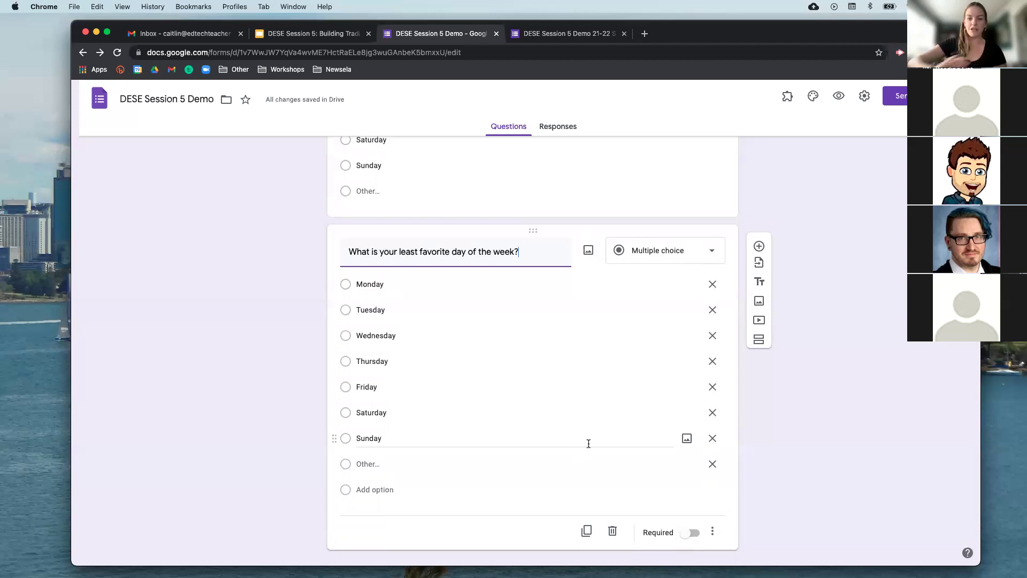
{"action": "left_click", "coordinate": [588, 250]}
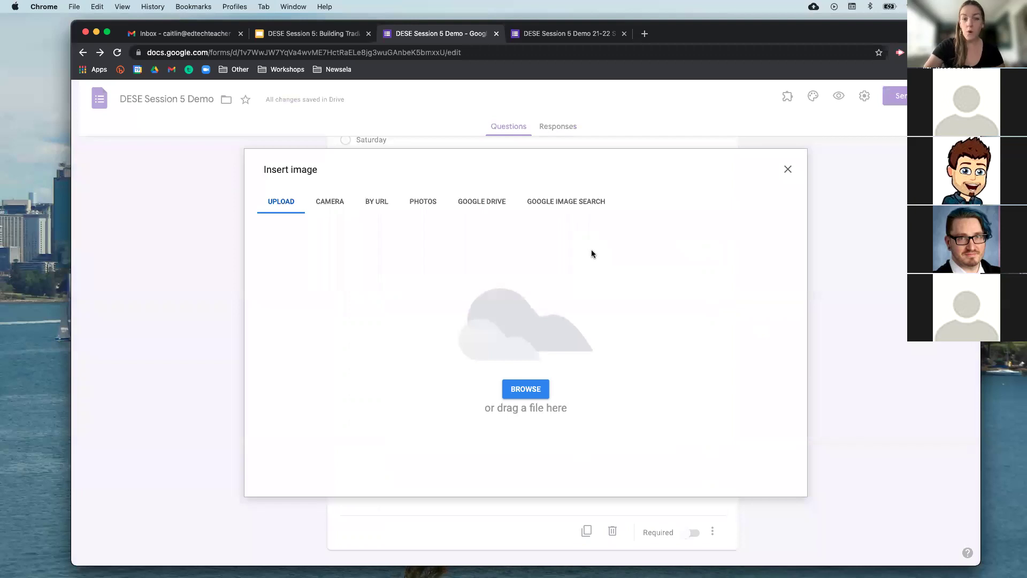
{"action": "left_click", "coordinate": [788, 169]}
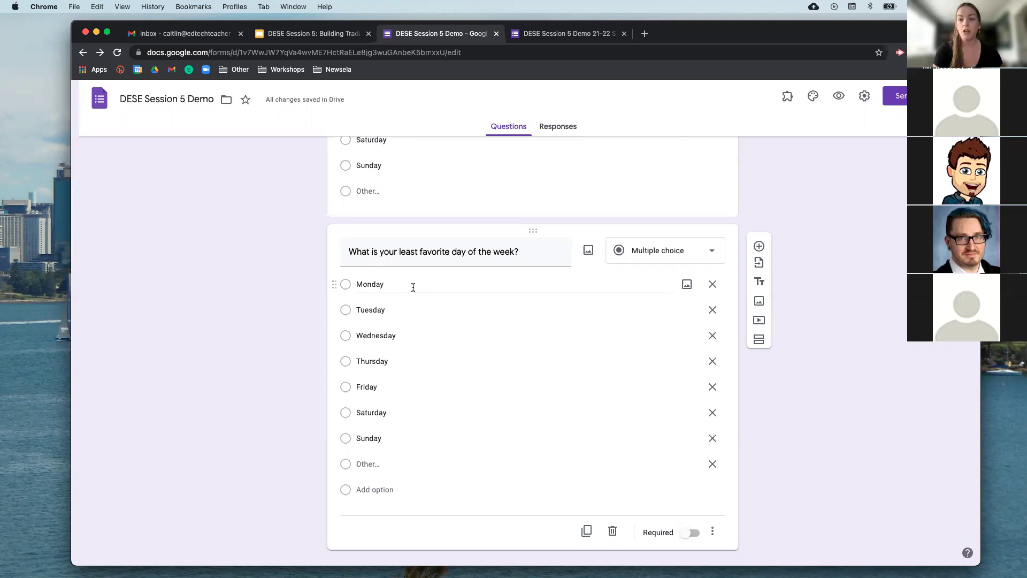
{"action": "left_click", "coordinate": [589, 251]}
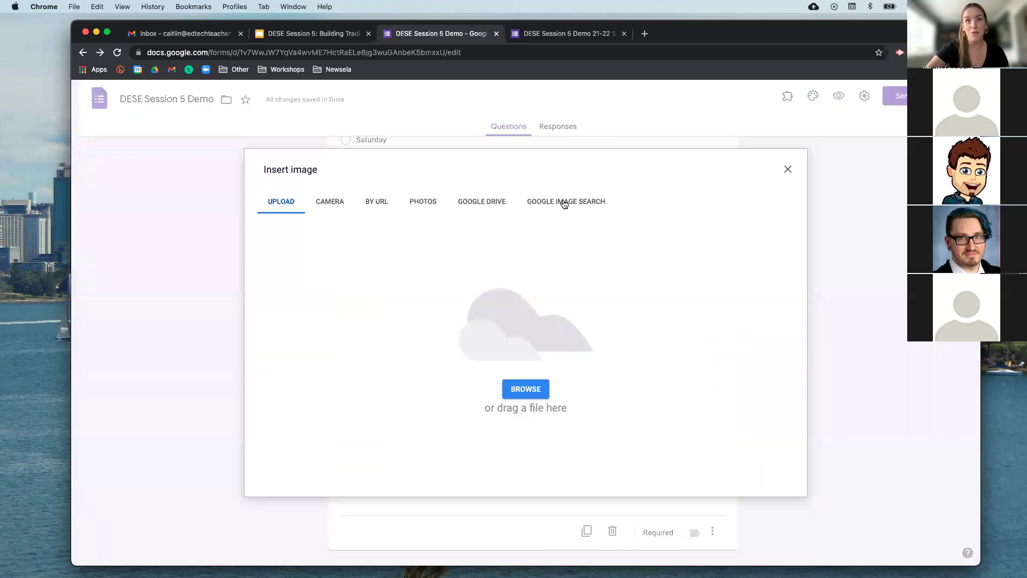
{"action": "left_click", "coordinate": [324, 205]}
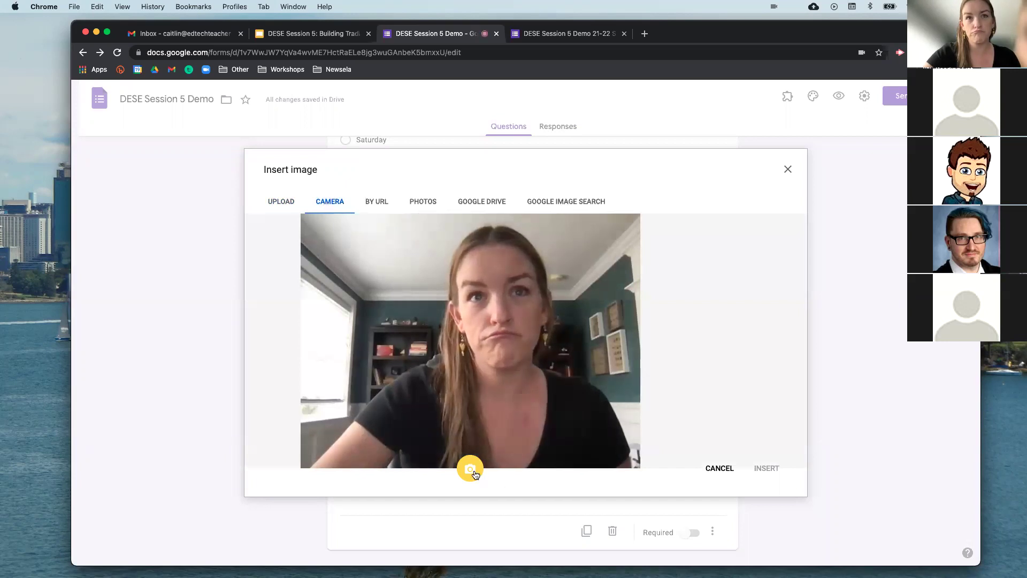
{"action": "left_click", "coordinate": [471, 469]}
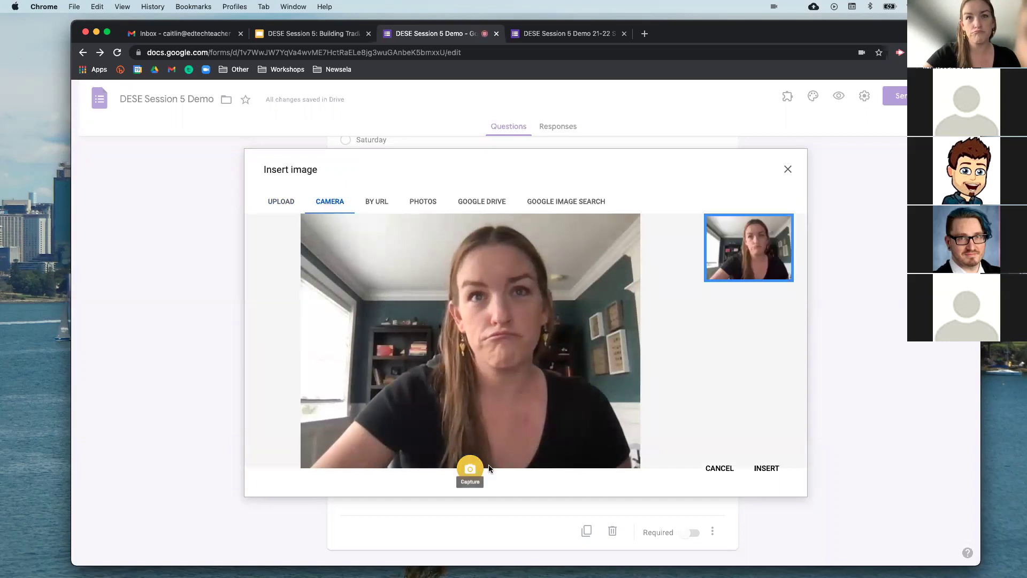
{"action": "left_click", "coordinate": [767, 470]}
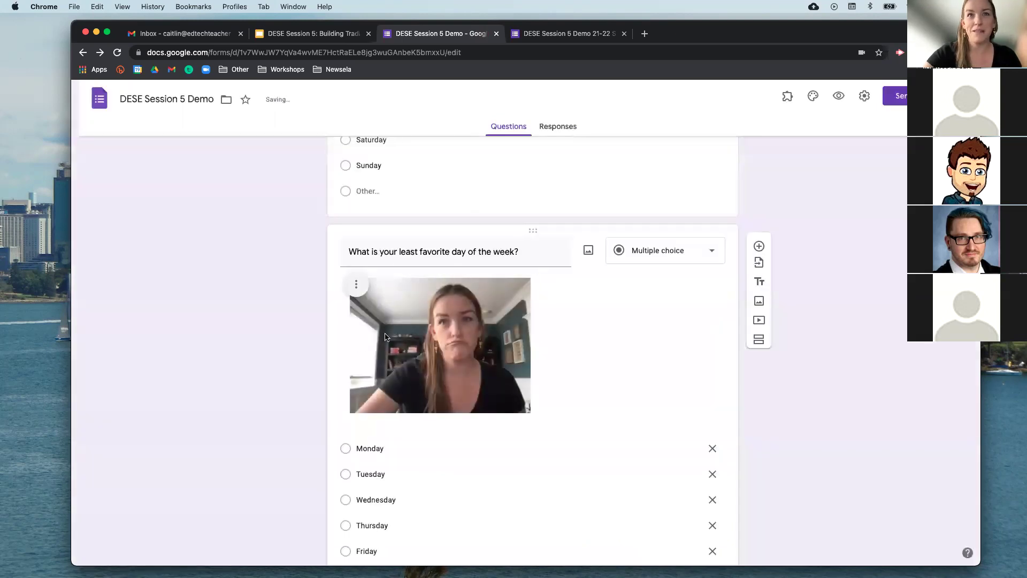
Insert the black-and-white smiley from a Google image search for "happy face" into the "What is your favorite day of the week?" question.
{"action": "scroll", "coordinate": [455, 310], "scroll_direction": "up", "scroll_amount": 6}
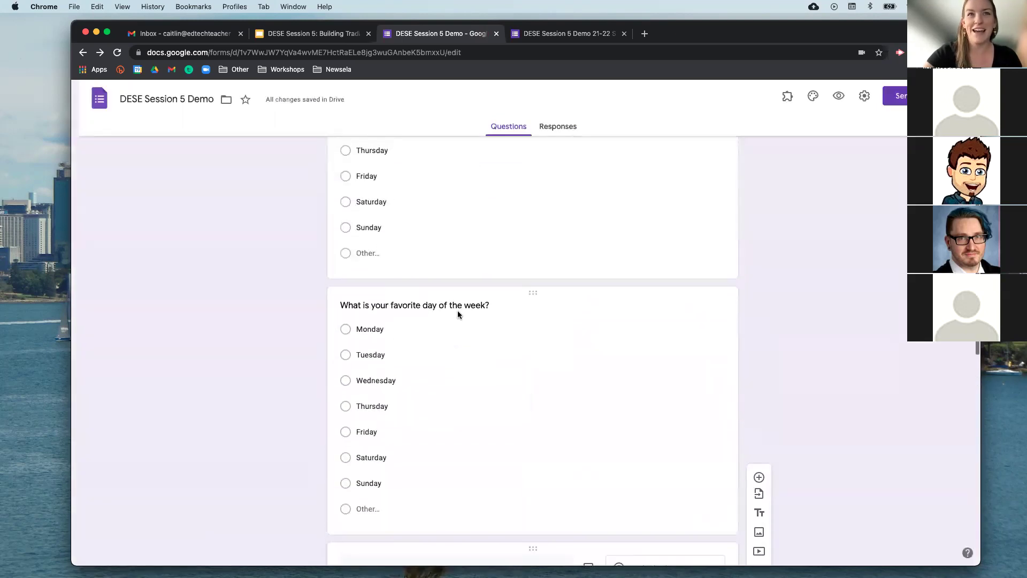
{"action": "left_click", "coordinate": [457, 312]}
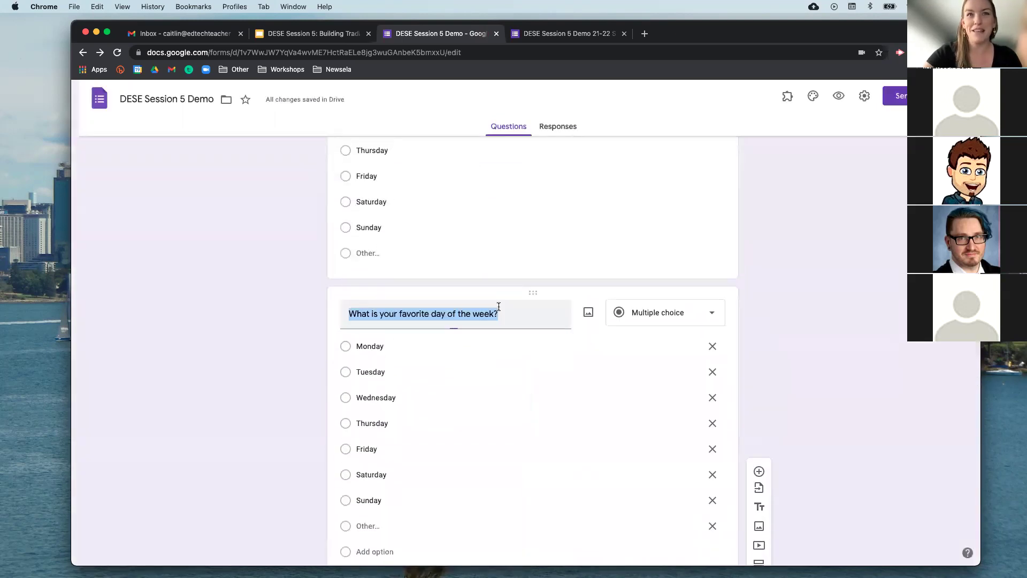
{"action": "left_click", "coordinate": [593, 317]}
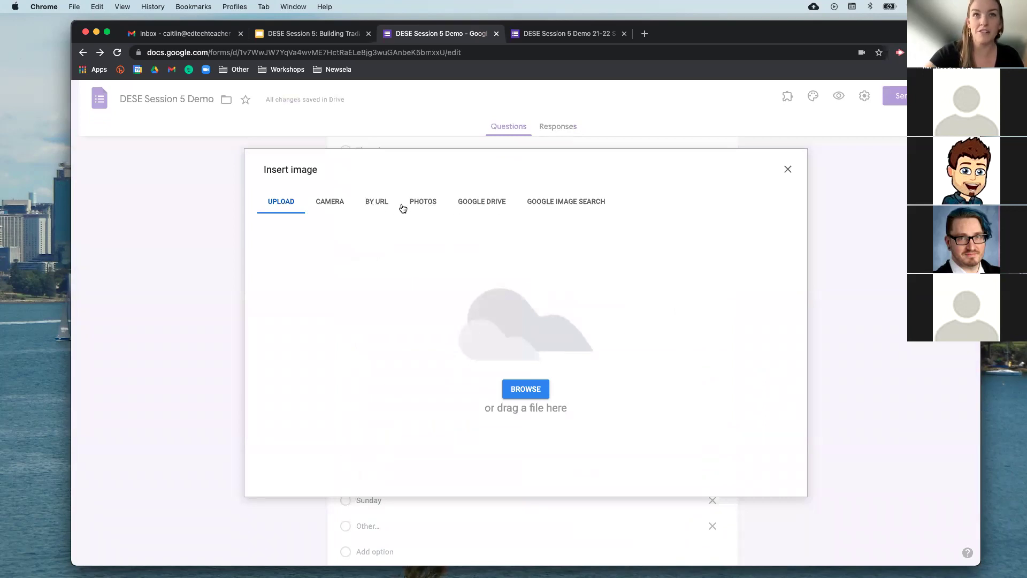
{"action": "left_click", "coordinate": [539, 204]}
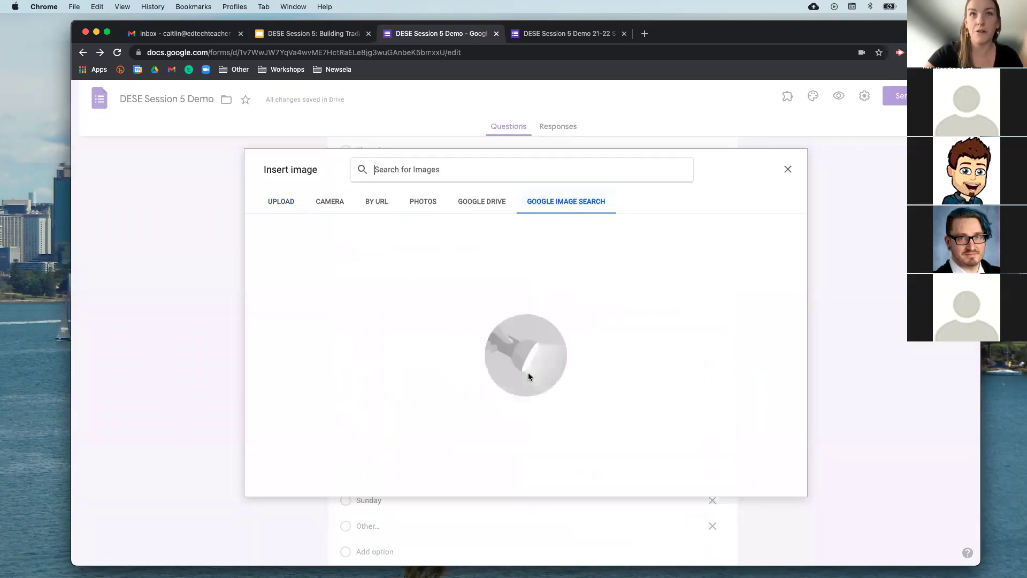
{"action": "left_click", "coordinate": [438, 169]}
{"action": "type", "text": "happy facf"}
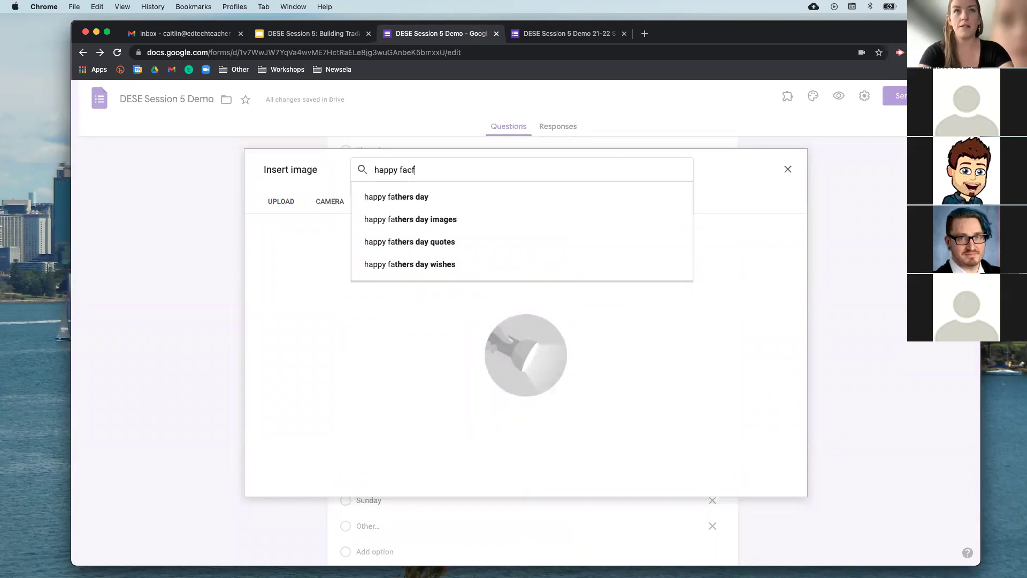
{"action": "key", "text": "BackSpace"}
{"action": "type", "text": "e"}
{"action": "key", "text": "Return"}
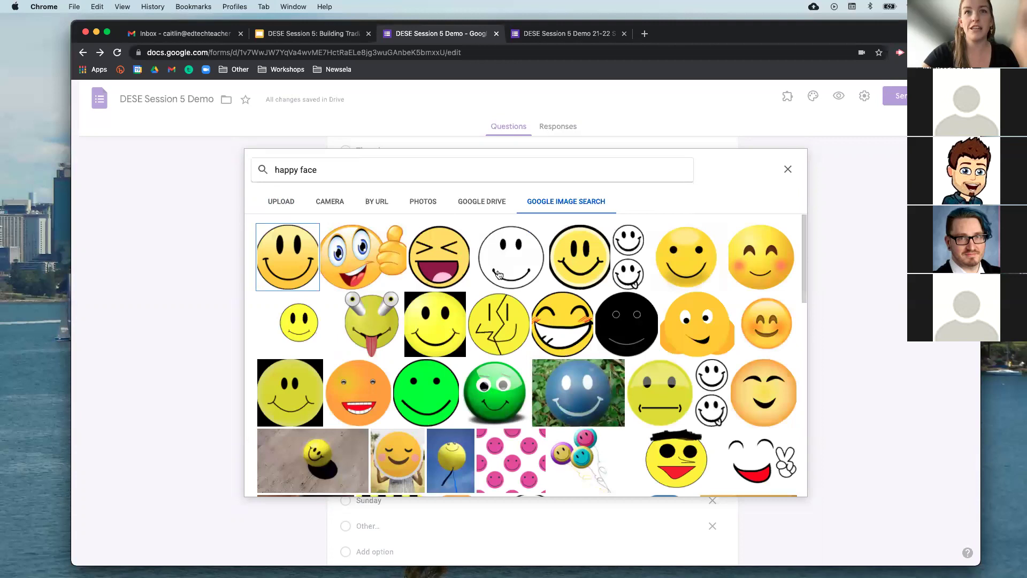
{"action": "left_click", "coordinate": [529, 289]}
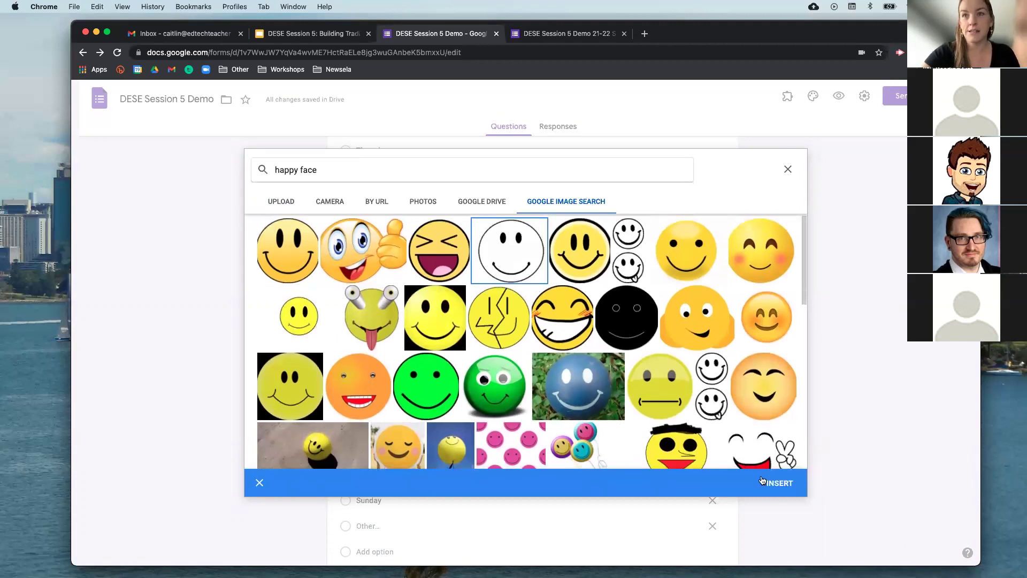
{"action": "left_click", "coordinate": [779, 485]}
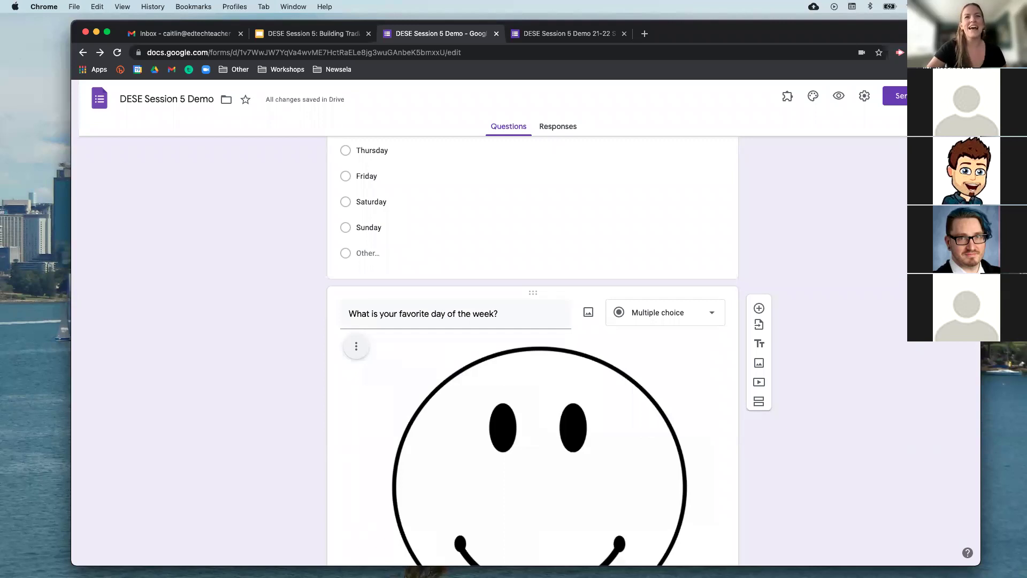
Search Google images for "monday" as a picture for the favorite-day question's Monday option, and close the search without inserting one.
{"action": "scroll", "coordinate": [468, 304], "scroll_direction": "down", "scroll_amount": 3}
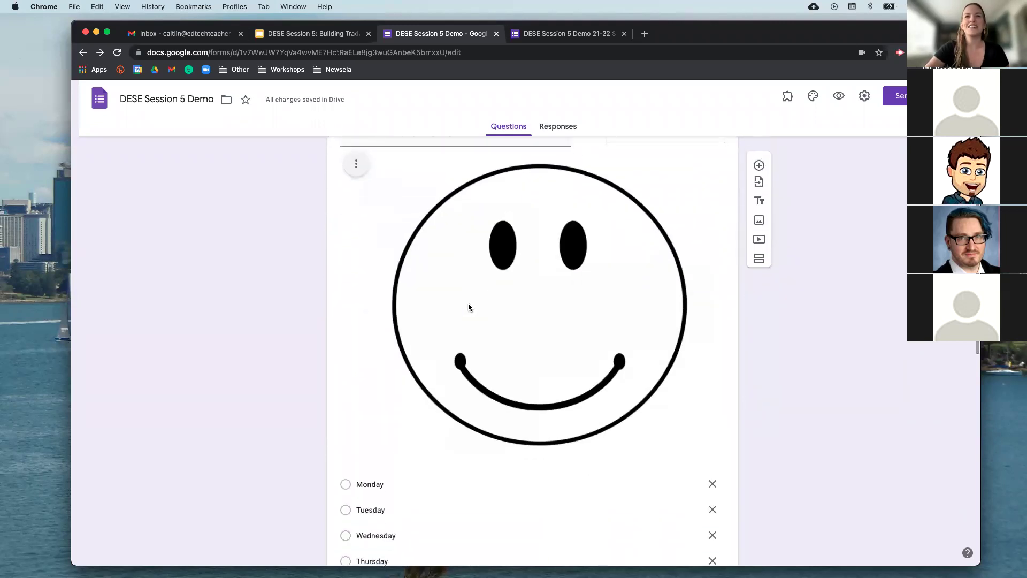
{"action": "scroll", "coordinate": [469, 305], "scroll_direction": "down", "scroll_amount": 5}
{"action": "scroll", "coordinate": [468, 306], "scroll_direction": "down", "scroll_amount": 2}
{"action": "scroll", "coordinate": [470, 307], "scroll_direction": "up", "scroll_amount": 4}
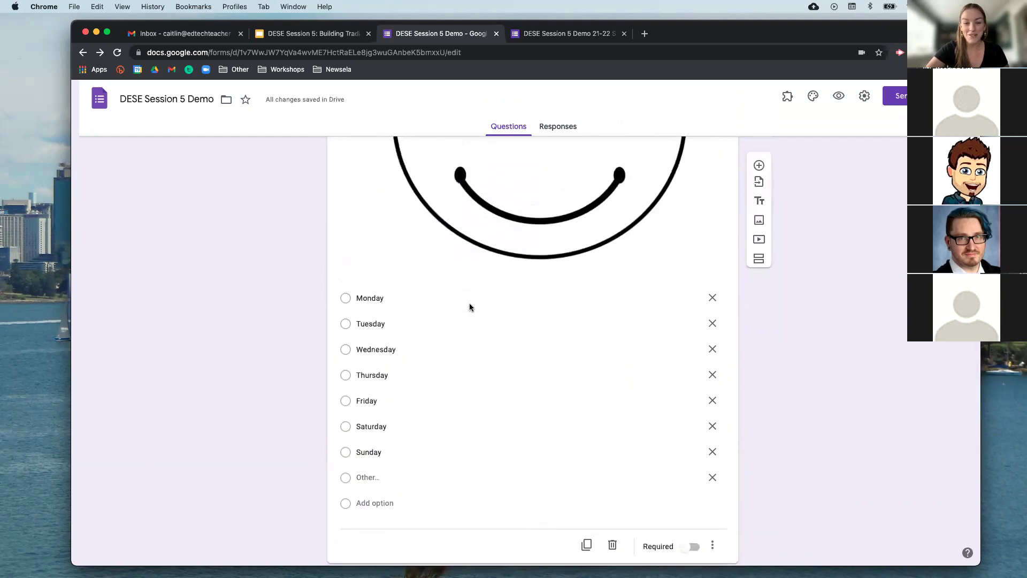
{"action": "scroll", "coordinate": [470, 305], "scroll_direction": "up", "scroll_amount": 2}
{"action": "scroll", "coordinate": [428, 320], "scroll_direction": "down", "scroll_amount": 1}
{"action": "left_click", "coordinate": [396, 347]}
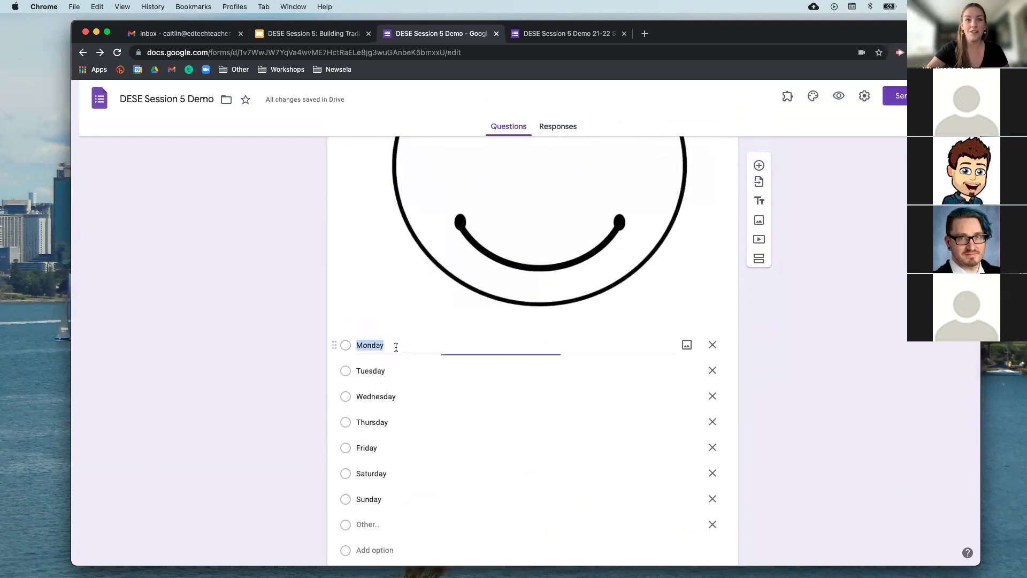
{"action": "left_click", "coordinate": [688, 345]}
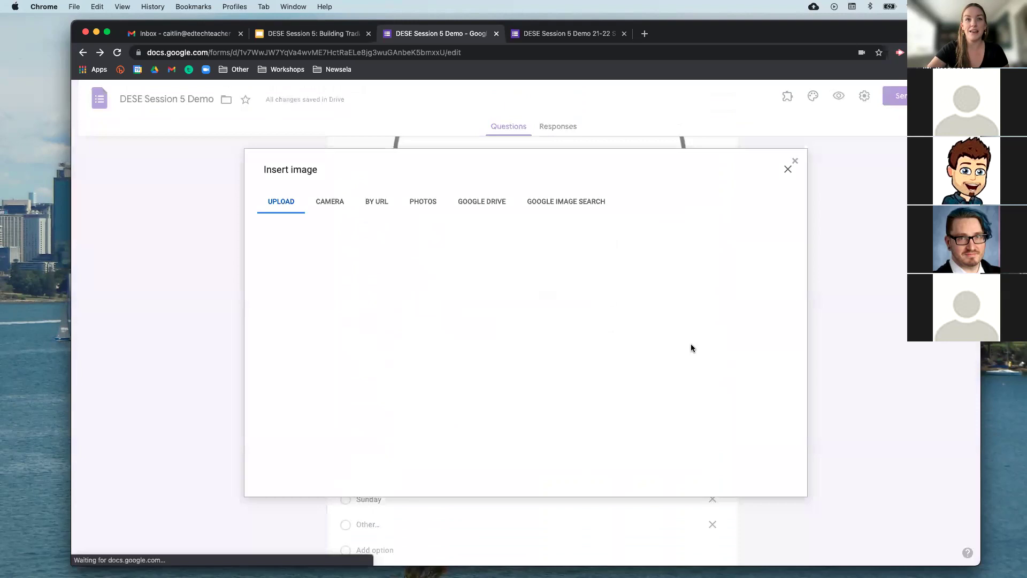
{"action": "left_click", "coordinate": [565, 201]}
{"action": "type", "text": "monday"}
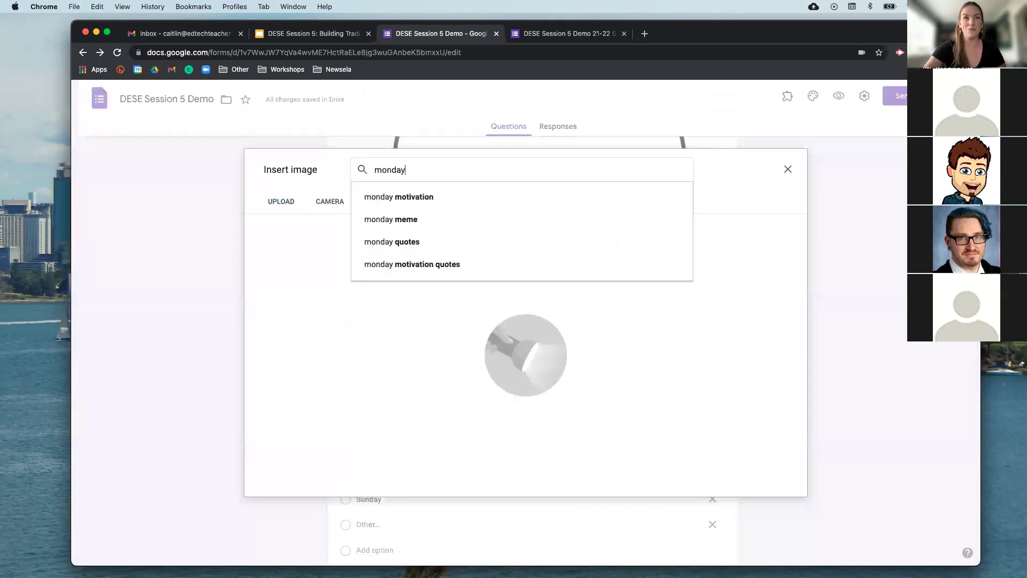
{"action": "key", "text": "Return"}
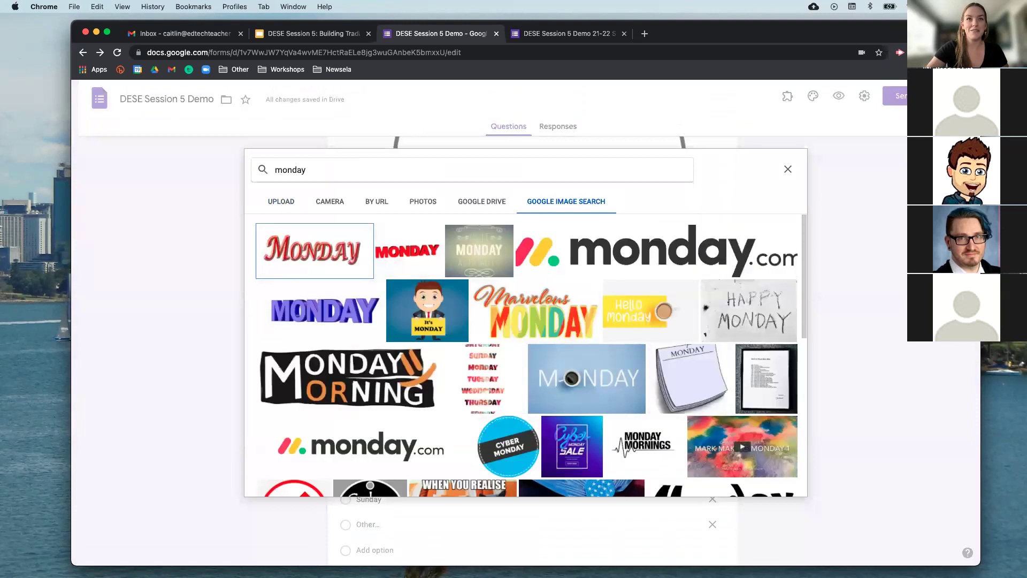
{"action": "left_click", "coordinate": [788, 169]}
{"action": "scroll", "coordinate": [711, 398], "scroll_direction": "down", "scroll_amount": 10}
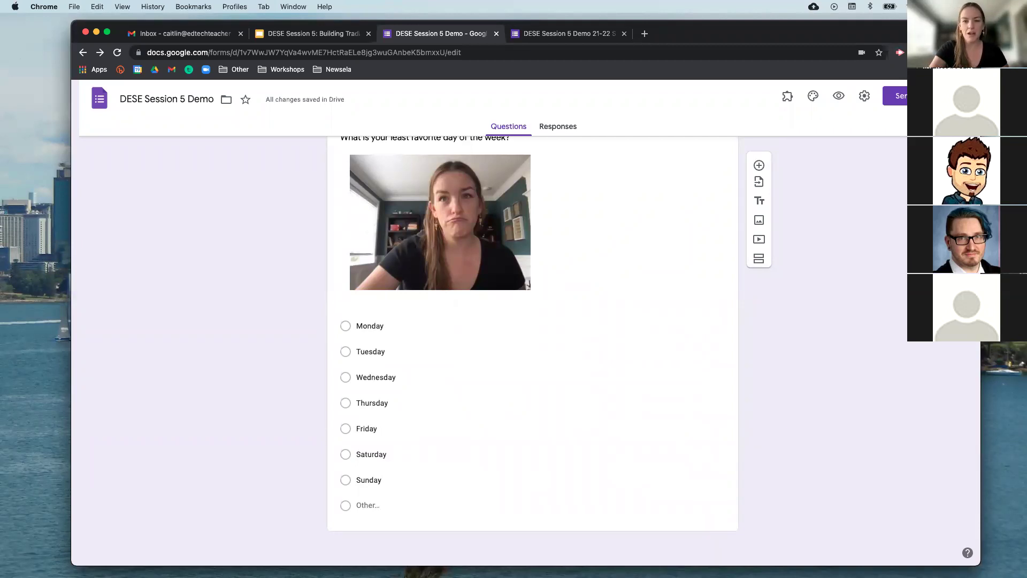
Add a linear scale question titled "How did you feel about this assignment?" between the favorite-day and least-favorite-day questions.
{"action": "scroll", "coordinate": [724, 377], "scroll_direction": "up", "scroll_amount": 15}
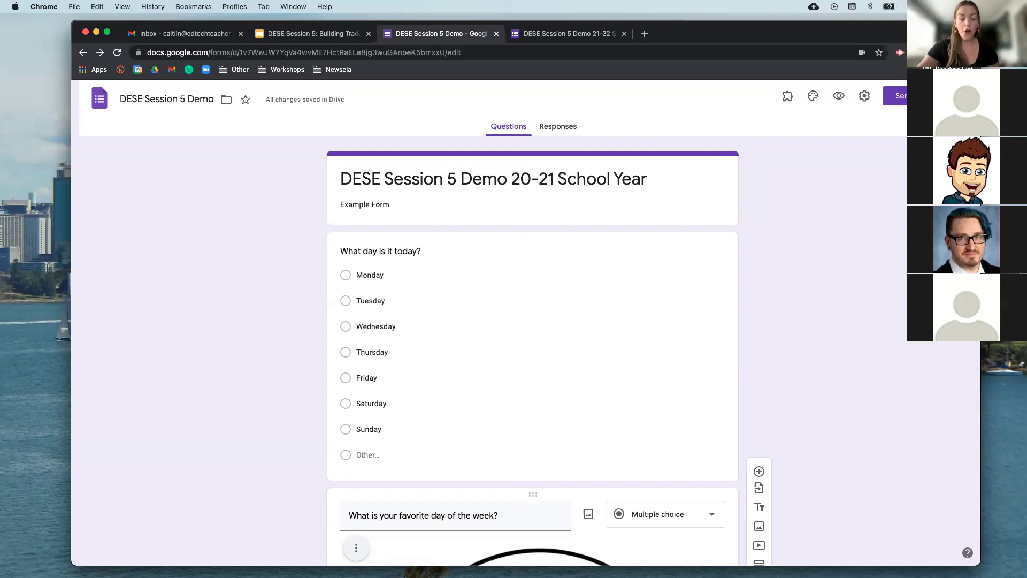
{"action": "scroll", "coordinate": [775, 388], "scroll_direction": "down", "scroll_amount": 10}
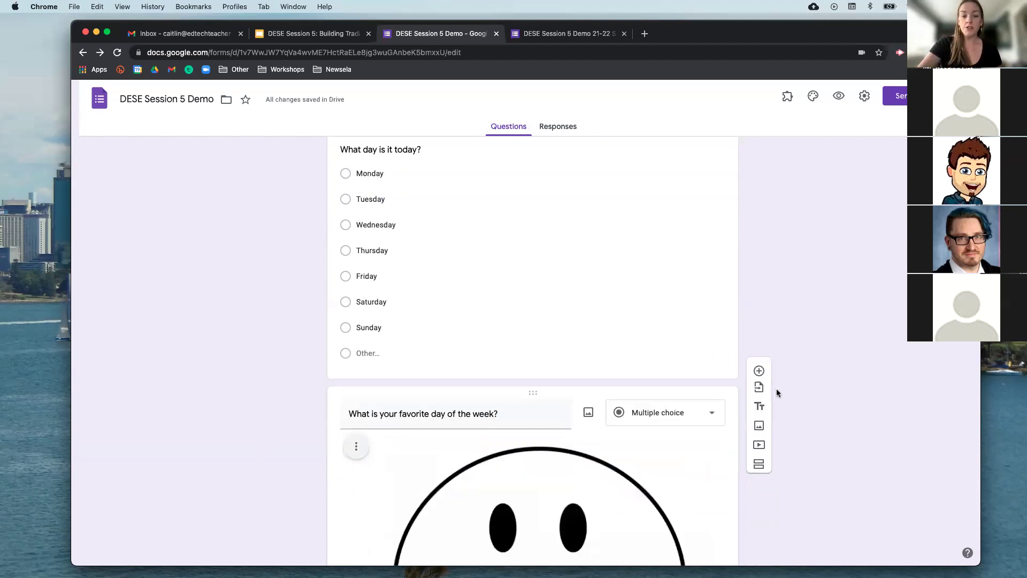
{"action": "scroll", "coordinate": [775, 388], "scroll_direction": "up", "scroll_amount": 1}
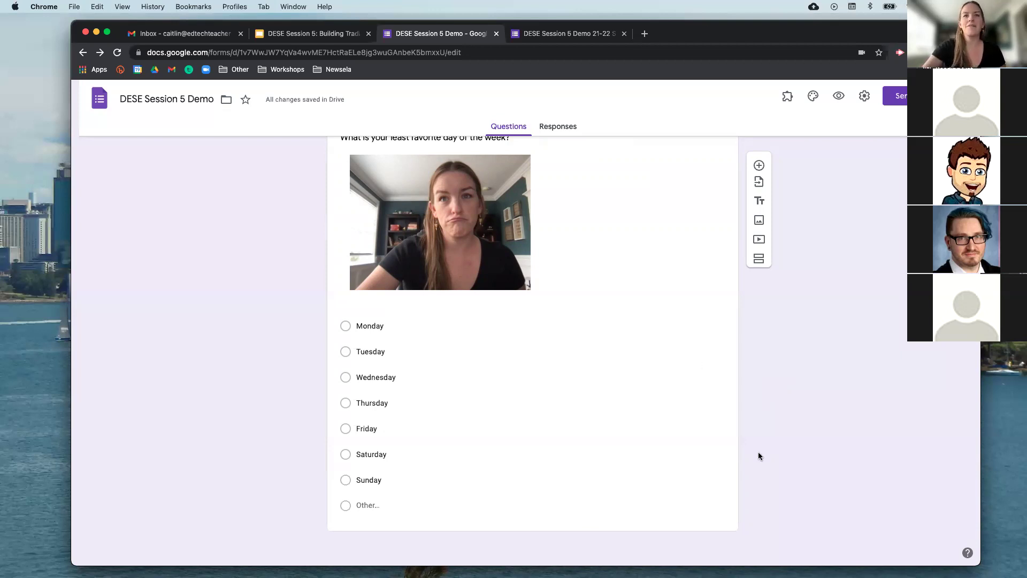
{"action": "scroll", "coordinate": [792, 470], "scroll_direction": "down", "scroll_amount": 1}
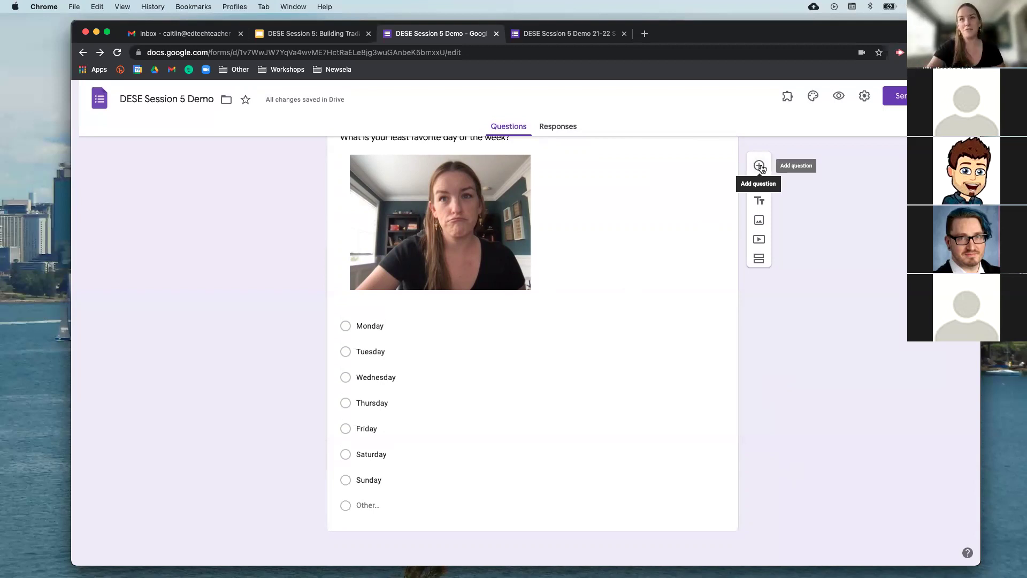
{"action": "left_click", "coordinate": [760, 166]}
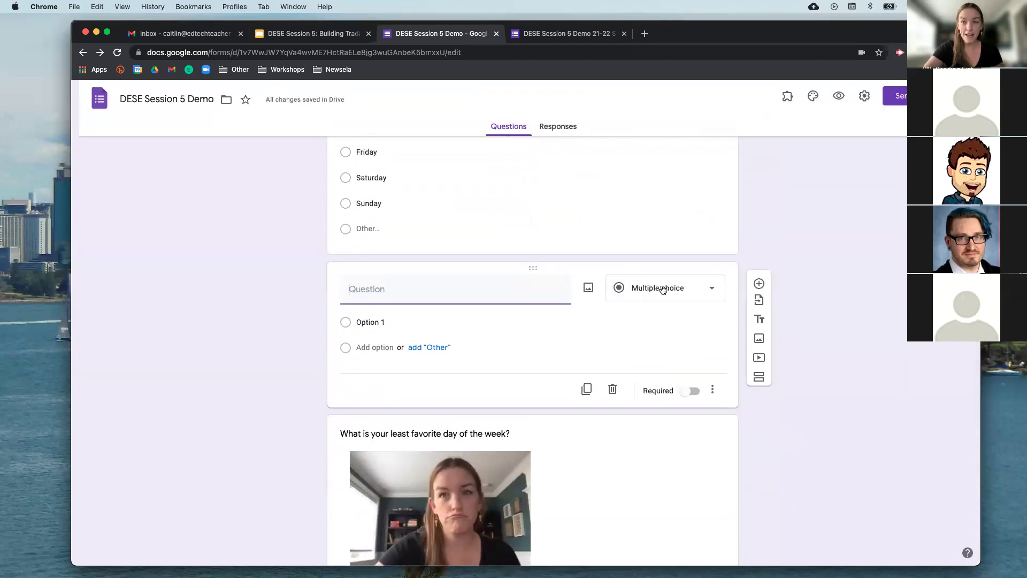
{"action": "left_click_drag", "start_coordinate": [532, 267], "coordinate": [553, 404]}
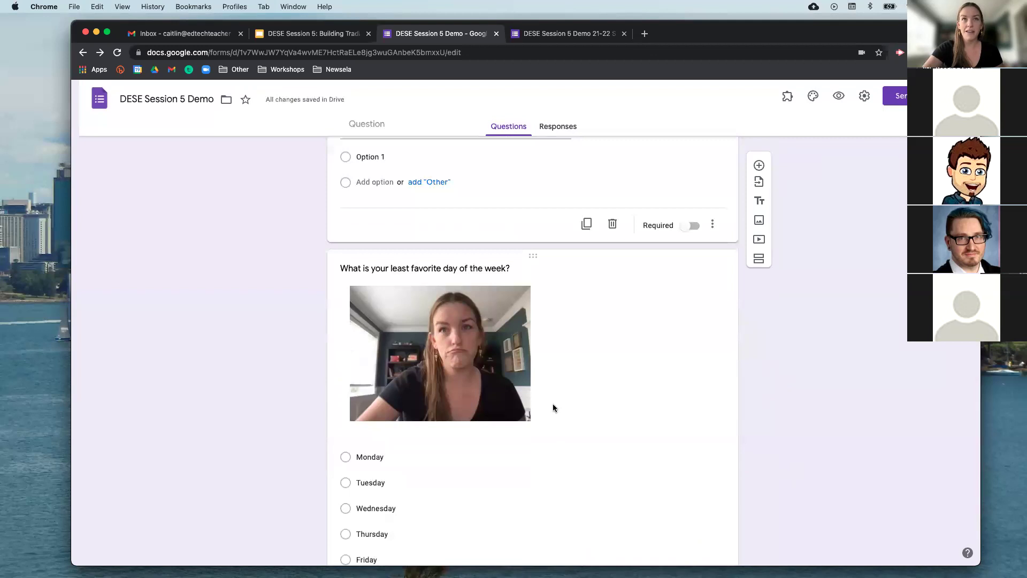
{"action": "left_click", "coordinate": [649, 341]}
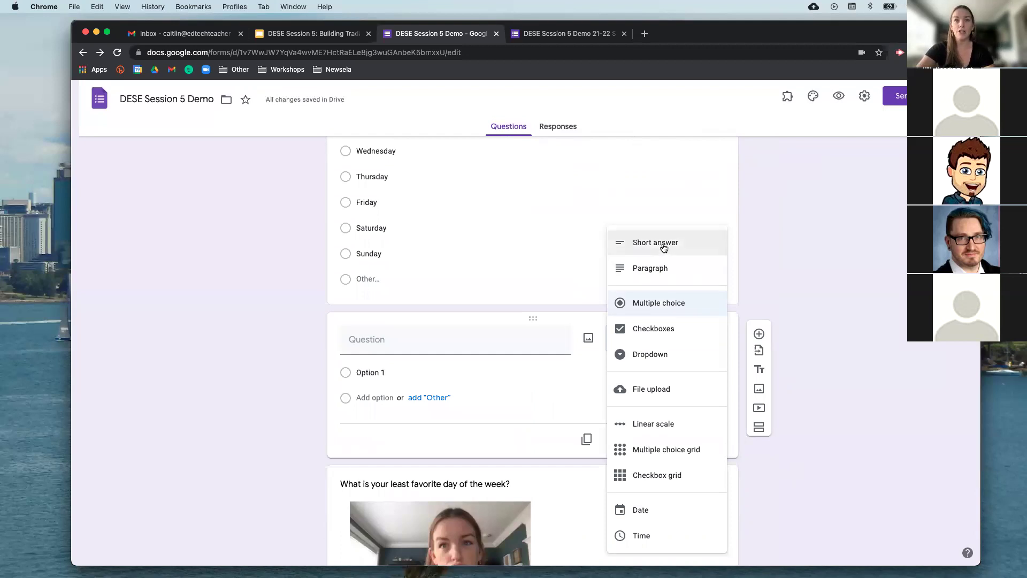
{"action": "scroll", "coordinate": [668, 264], "scroll_direction": "down", "scroll_amount": 1}
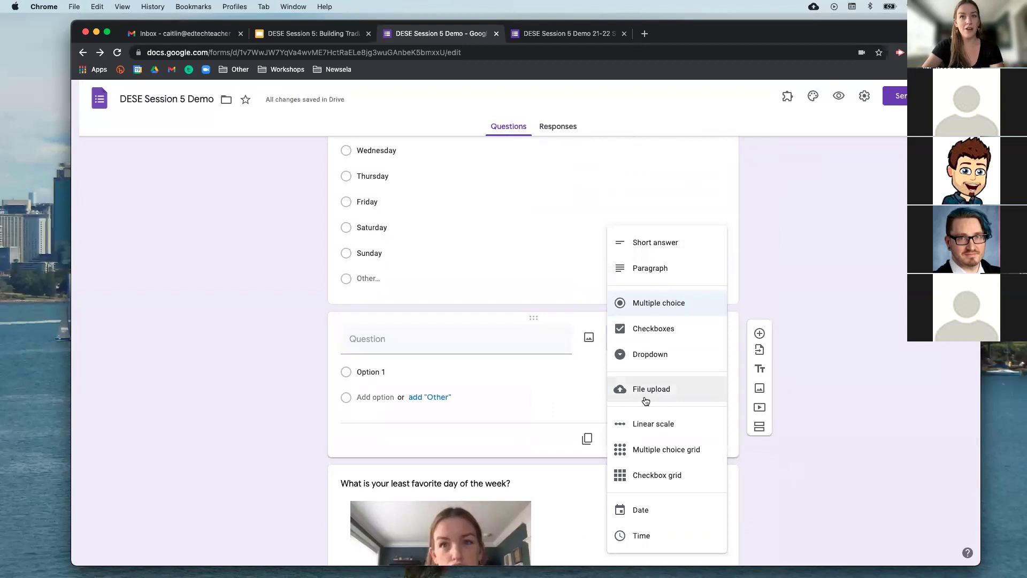
{"action": "left_click", "coordinate": [655, 424]}
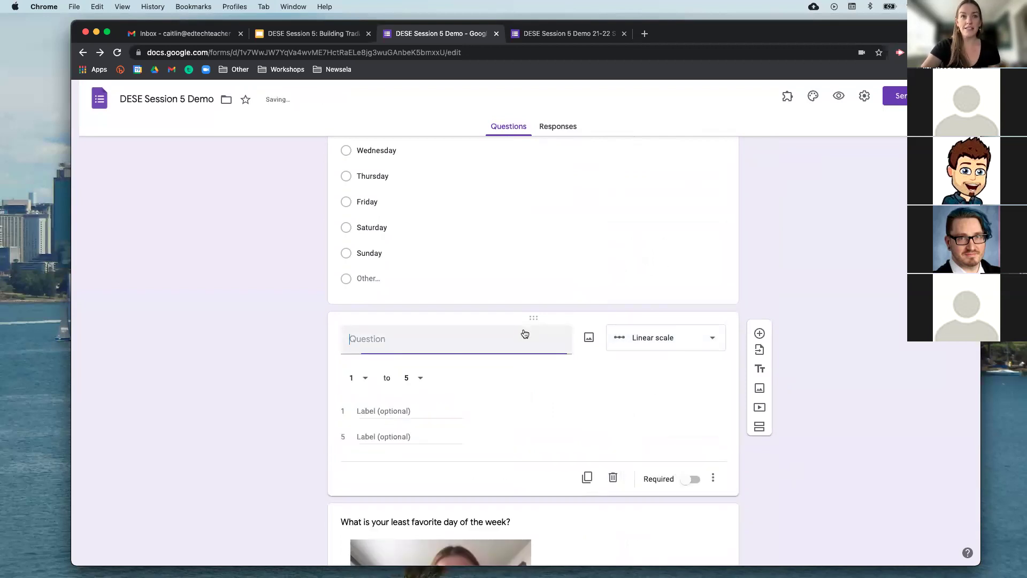
{"action": "type", "text": "How did you feel about this assignment?"}
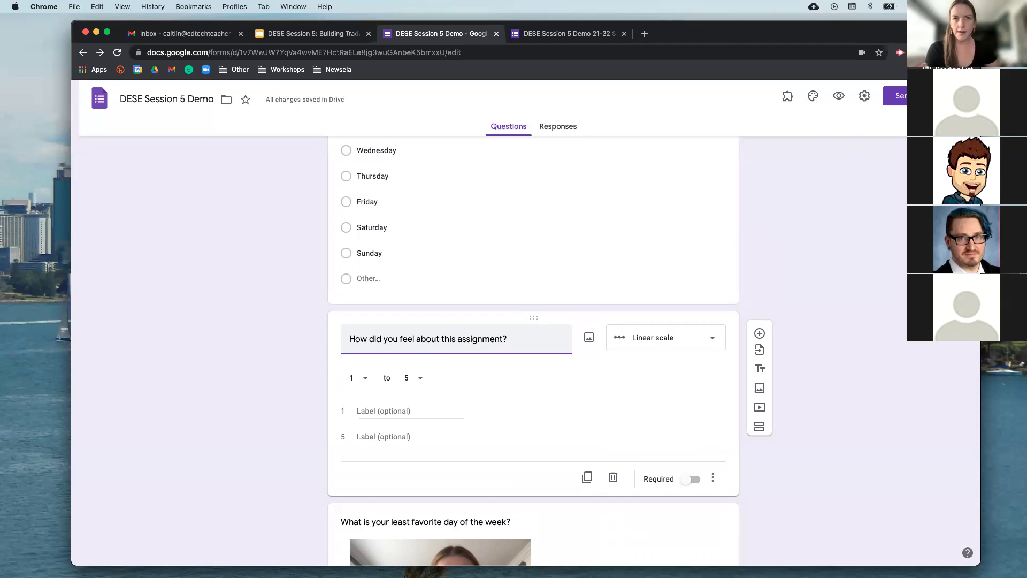
Label the scale's 1 end "Not great" and its 5 end "Great", and check the available range values.
{"action": "left_click", "coordinate": [412, 412]}
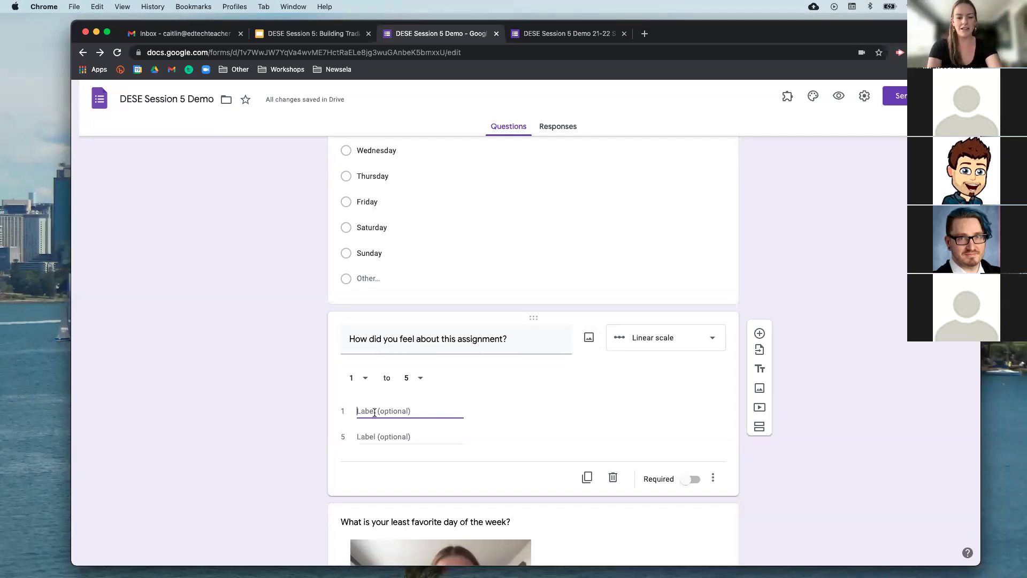
{"action": "type", "text": "Not great"}
{"action": "left_click", "coordinate": [376, 437]}
{"action": "type", "text": "Great"}
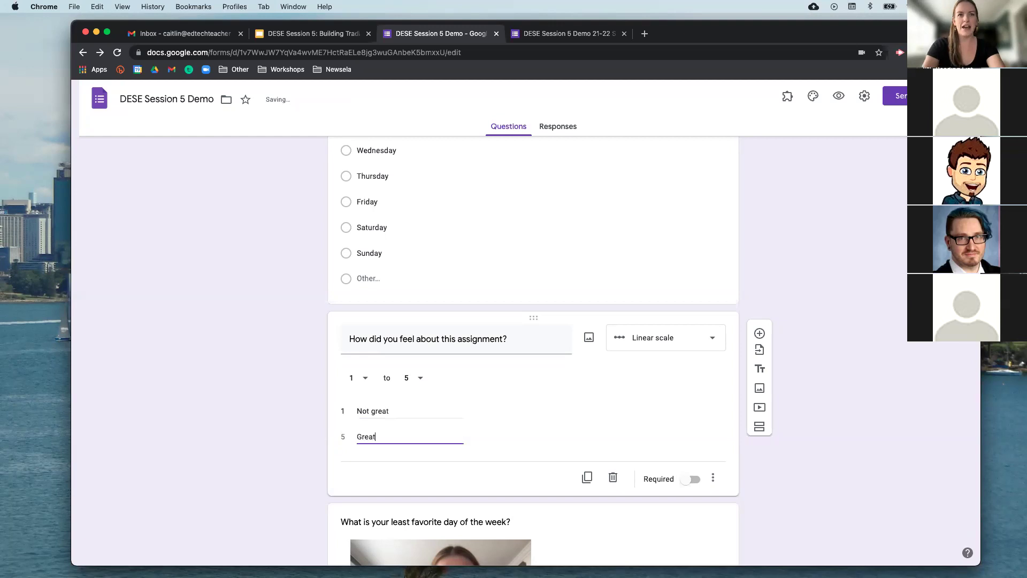
{"action": "left_click", "coordinate": [360, 377]}
{"action": "left_click", "coordinate": [360, 378]}
{"action": "left_click", "coordinate": [405, 378]}
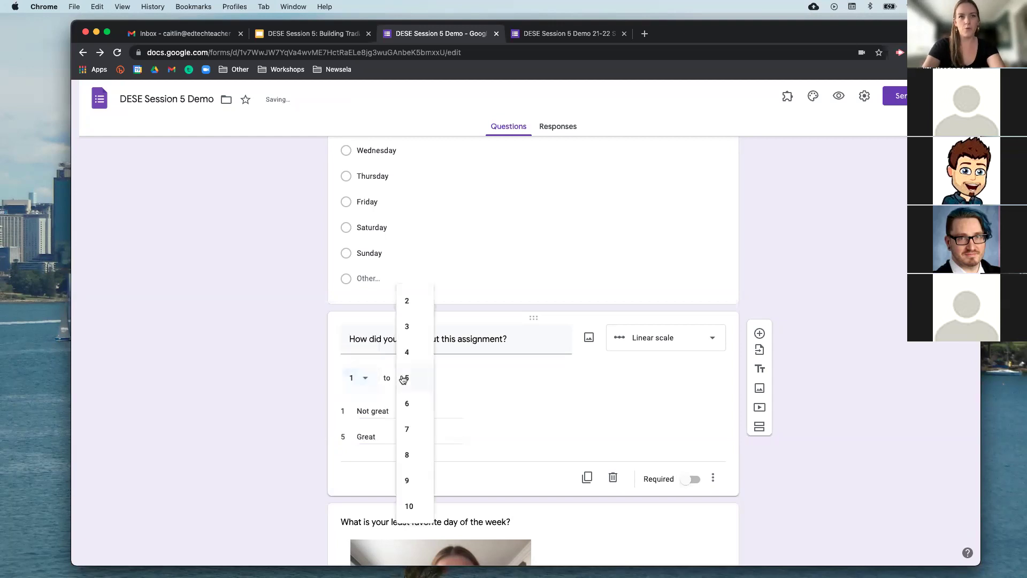
{"action": "left_click", "coordinate": [463, 414]}
{"action": "triple_click", "coordinate": [456, 419]}
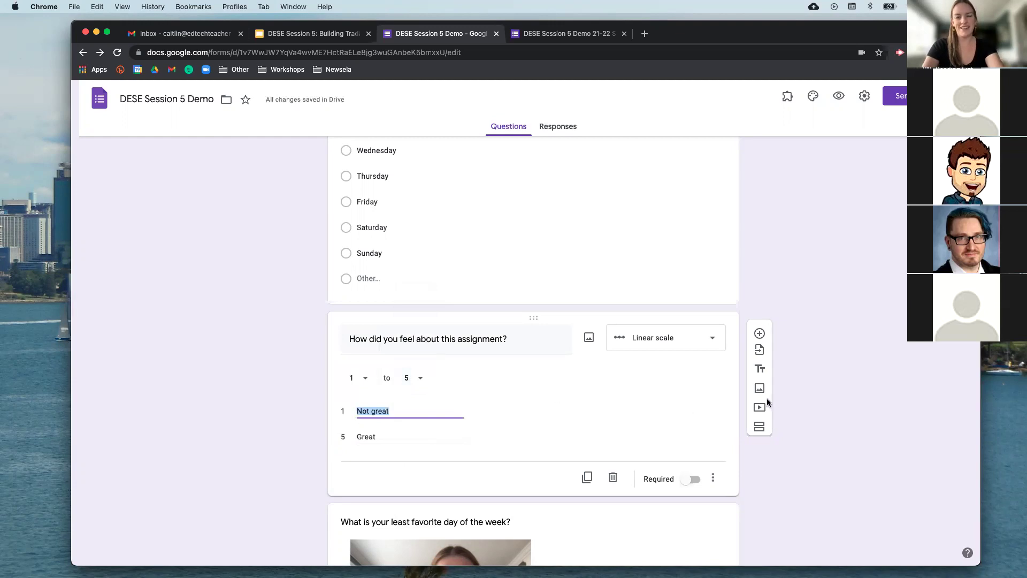
Add a paragraph question below the linear scale question, titled "Watch the video above and share your thoughts.".
{"action": "scroll", "coordinate": [667, 410], "scroll_direction": "down", "scroll_amount": 3}
{"action": "scroll", "coordinate": [667, 410], "scroll_direction": "up", "scroll_amount": 3}
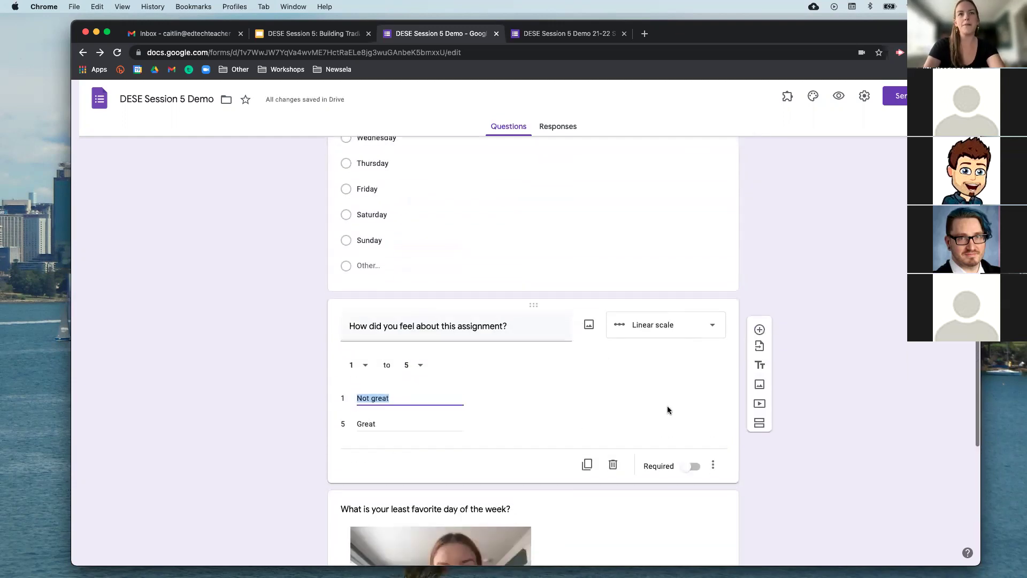
{"action": "left_click", "coordinate": [759, 325]}
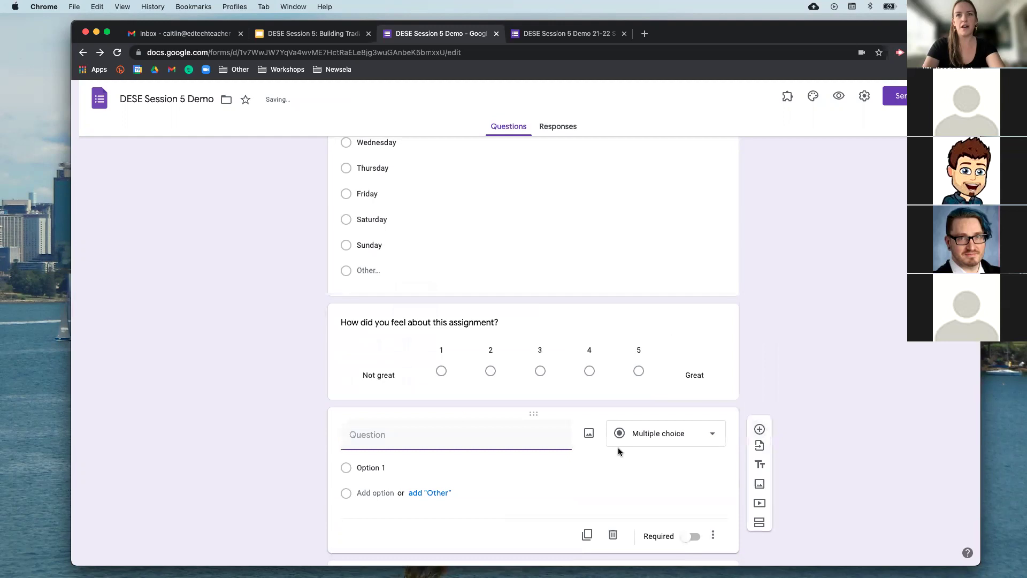
{"action": "left_click", "coordinate": [646, 409]}
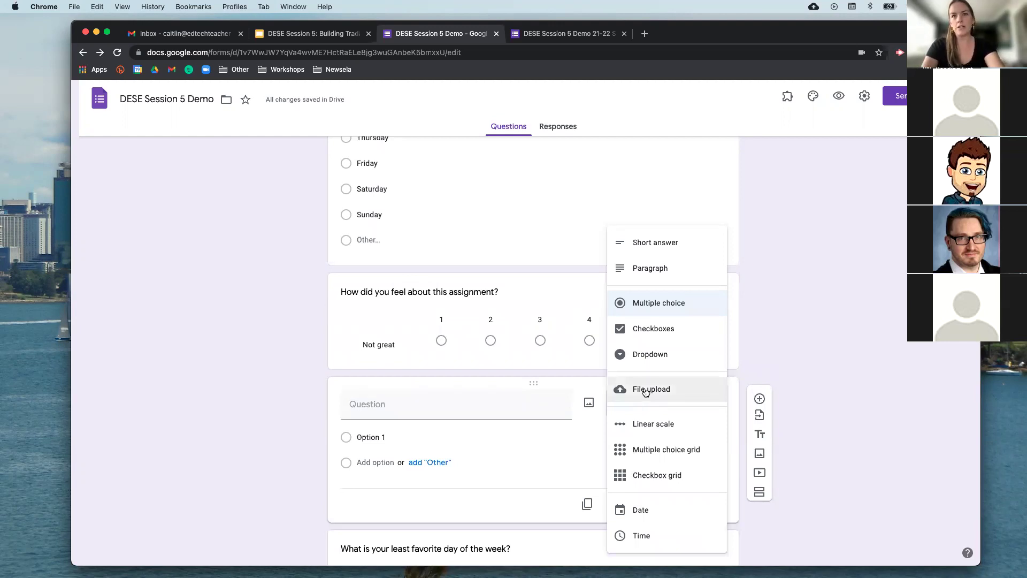
{"action": "left_click", "coordinate": [648, 268]}
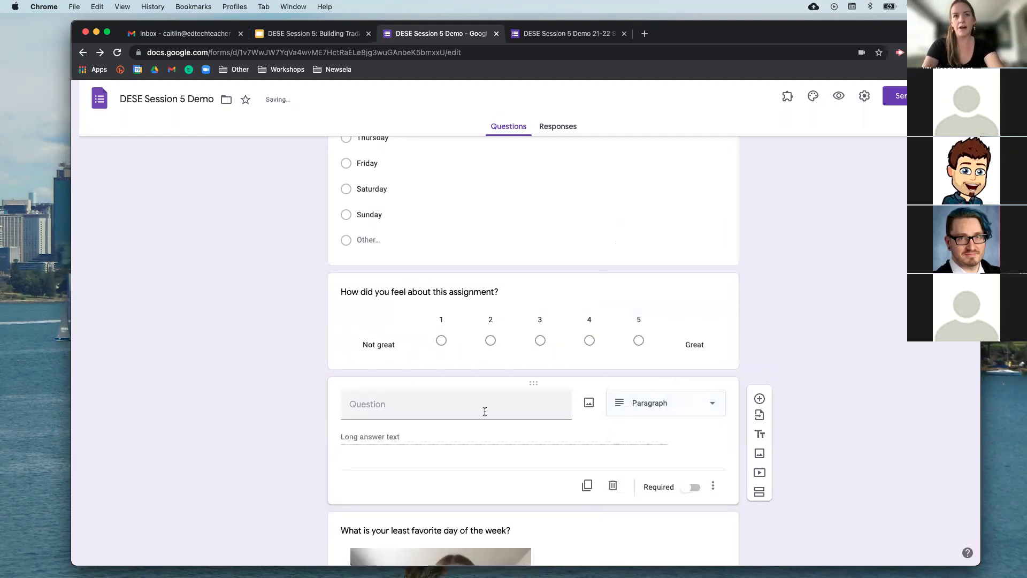
{"action": "left_click", "coordinate": [485, 411]}
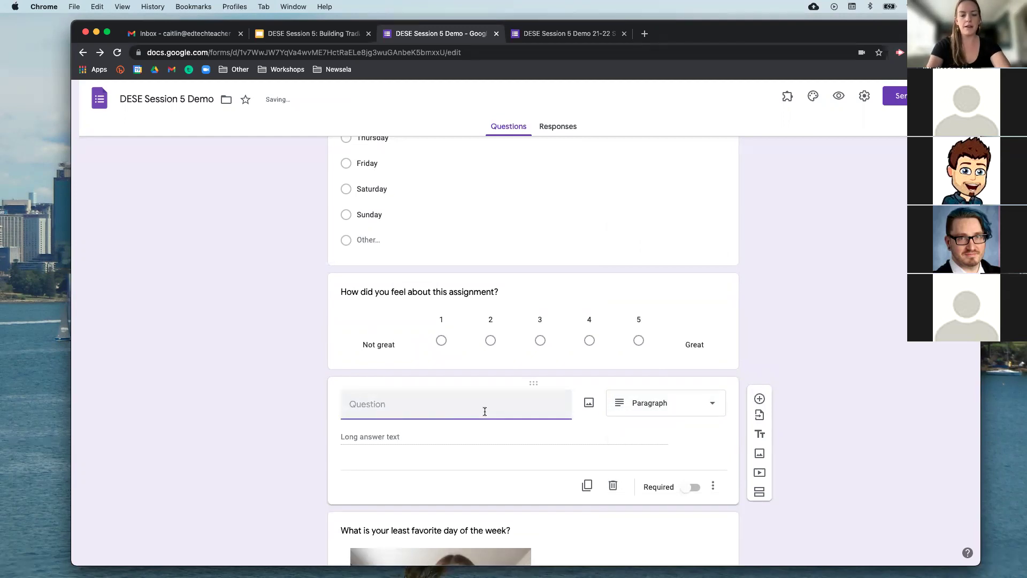
{"action": "type", "text": "Wat"}
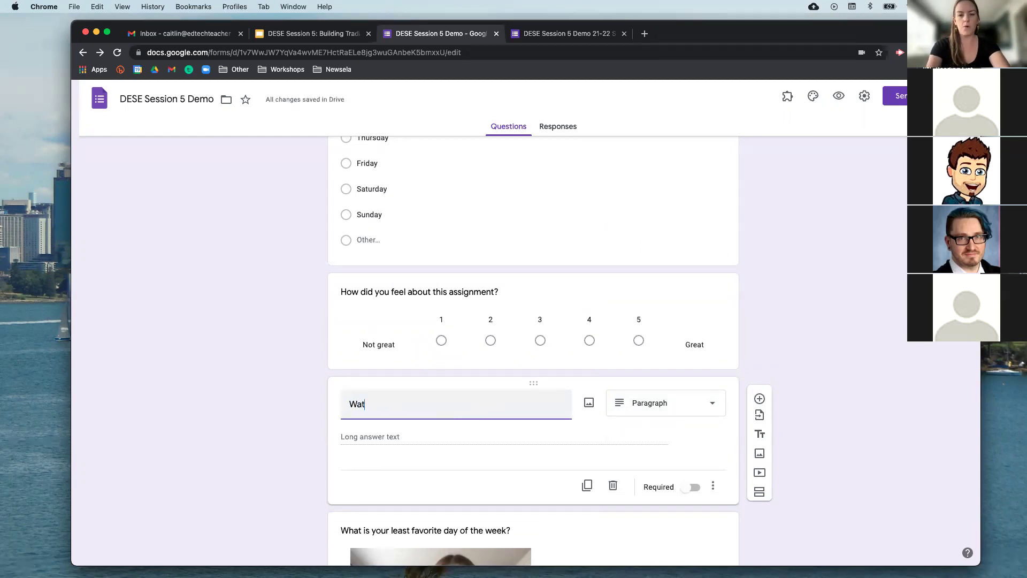
{"action": "type", "text": "ch the video above and"}
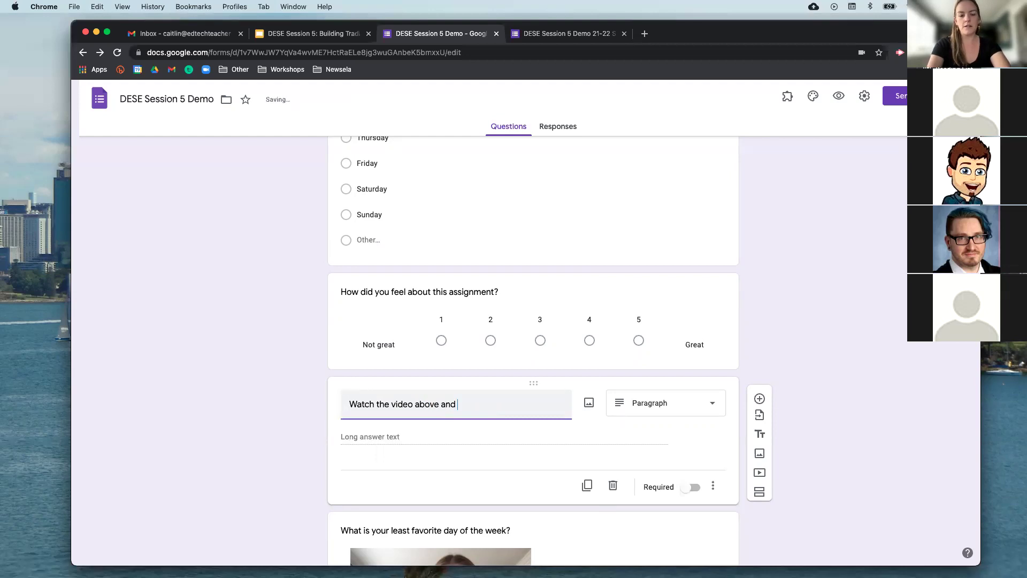
{"action": "type", "text": " share your thoughts."}
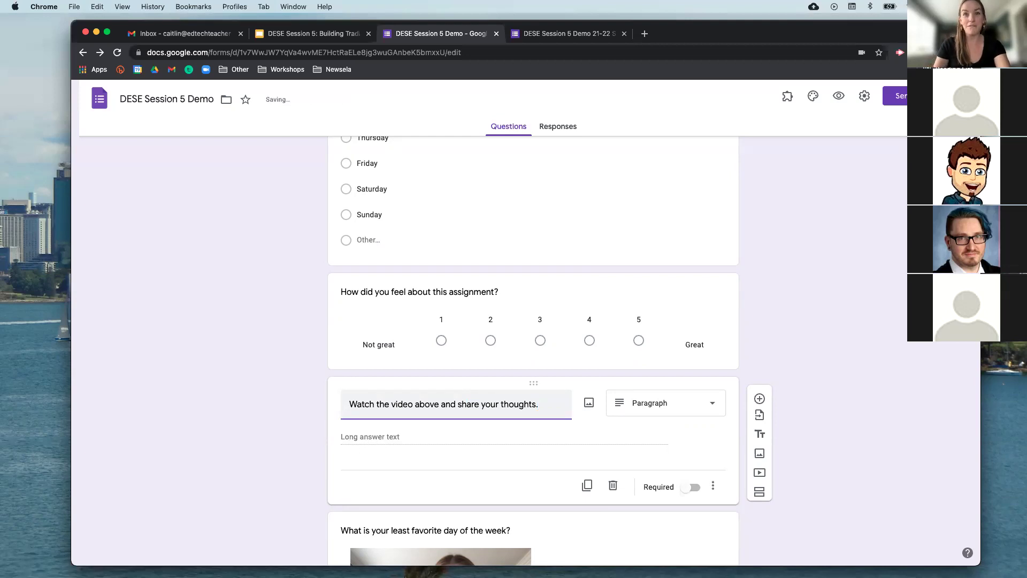
Reword the end of the paragraph question so it reads "Watch the video above and share ONE detail from the video.".
{"action": "key", "text": "shift+alt+Left"}
{"action": "key", "text": "shift+alt+Left"}
{"action": "key", "text": "shift+Right"}
{"action": "key", "text": "BackSpace"}
{"action": "key", "text": "BackSpace"}
{"action": "type", "text": "ONE deta"}
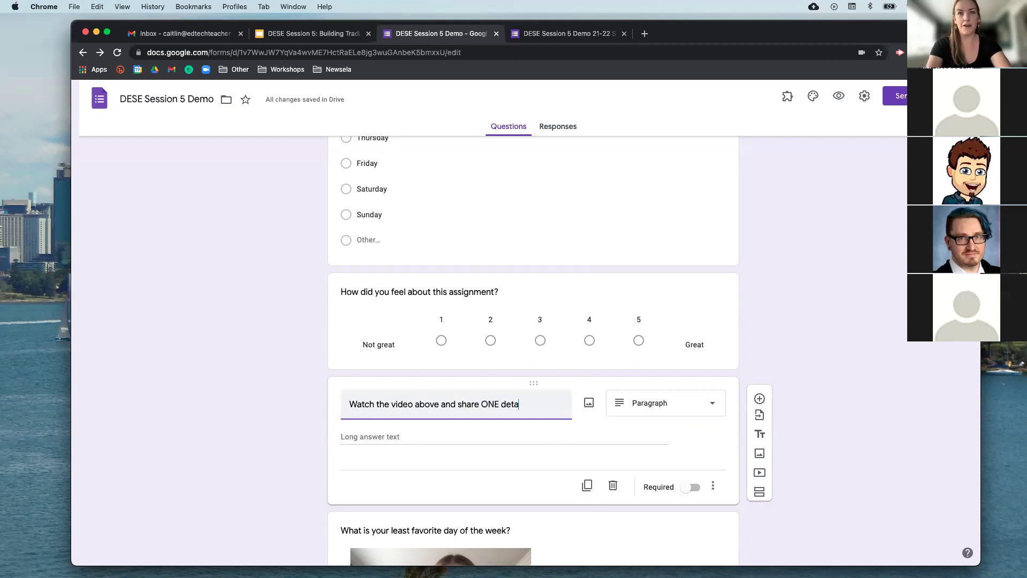
{"action": "type", "text": "il from the video."}
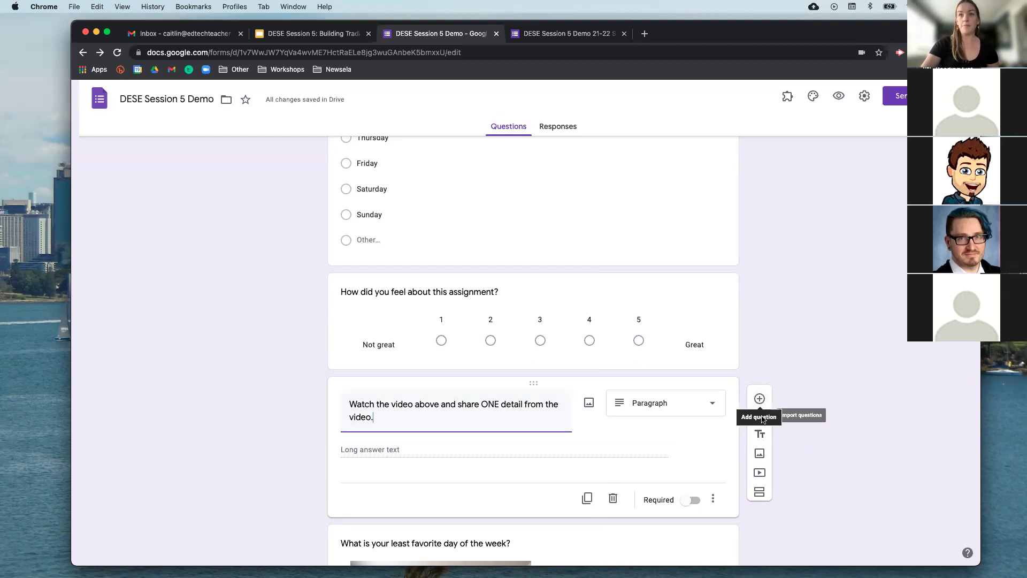
Search YouTube for "participatory culture" from the form's video picker and select "Henry Jenkins on Participatory Culture (Big Thinkers Series)".
{"action": "left_click", "coordinate": [760, 472]}
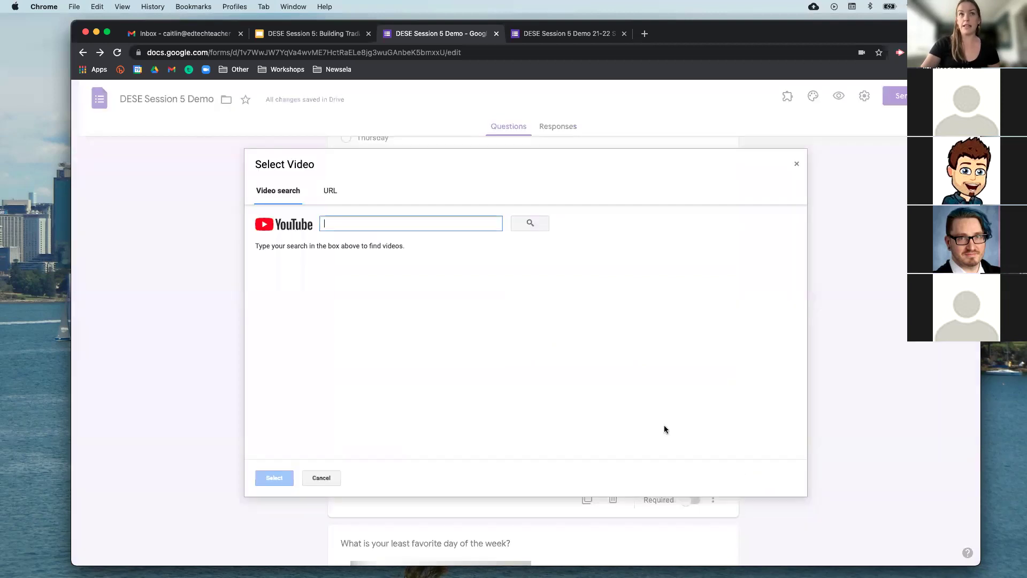
{"action": "left_click", "coordinate": [324, 195]}
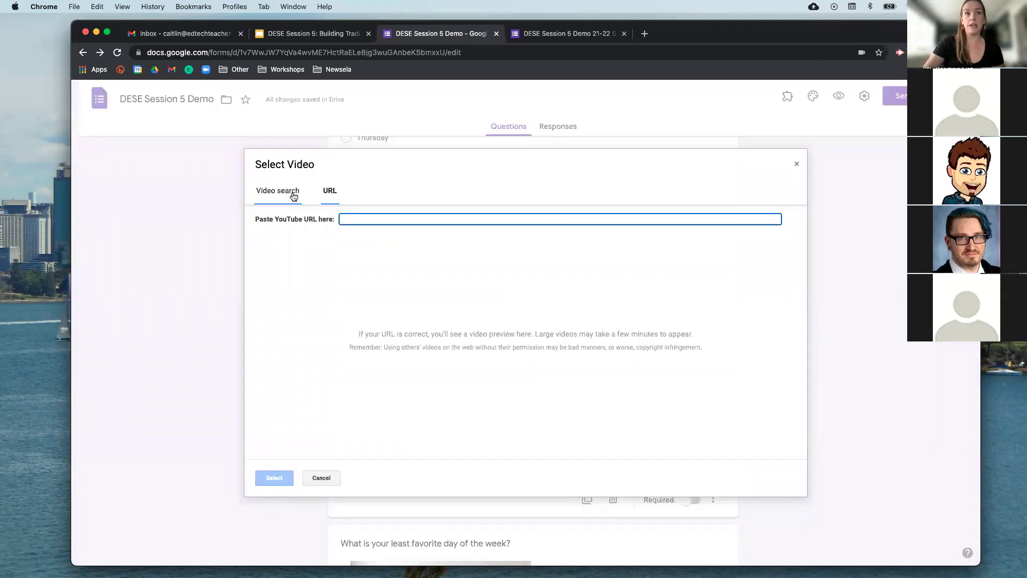
{"action": "left_click", "coordinate": [294, 196]}
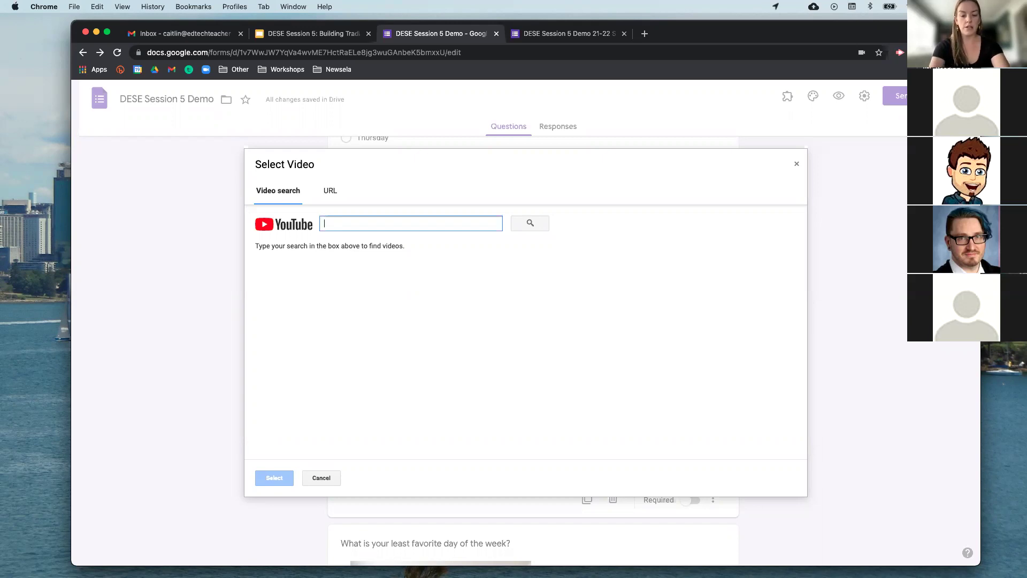
{"action": "type", "text": "participatory culture"}
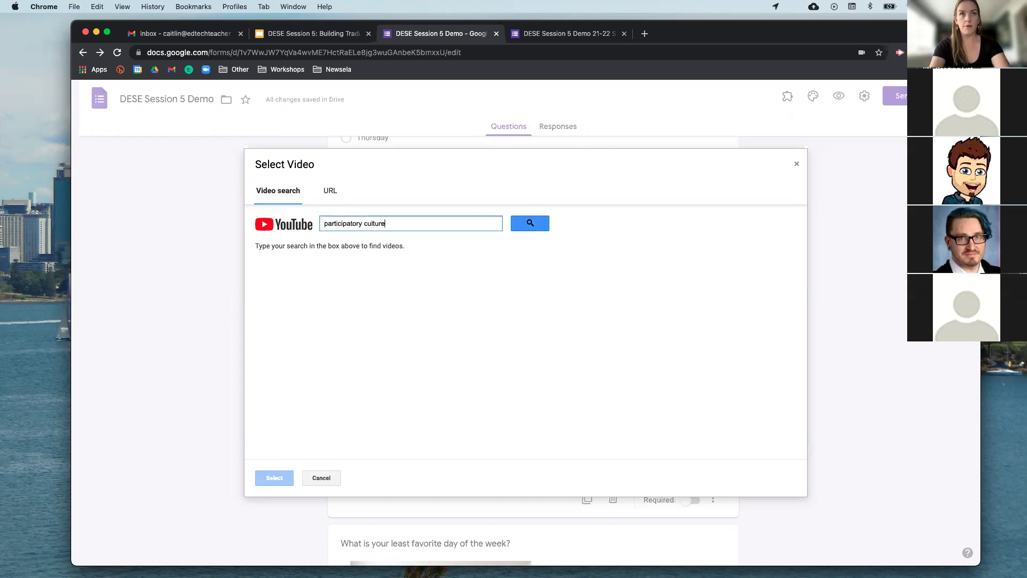
{"action": "key", "text": "Return"}
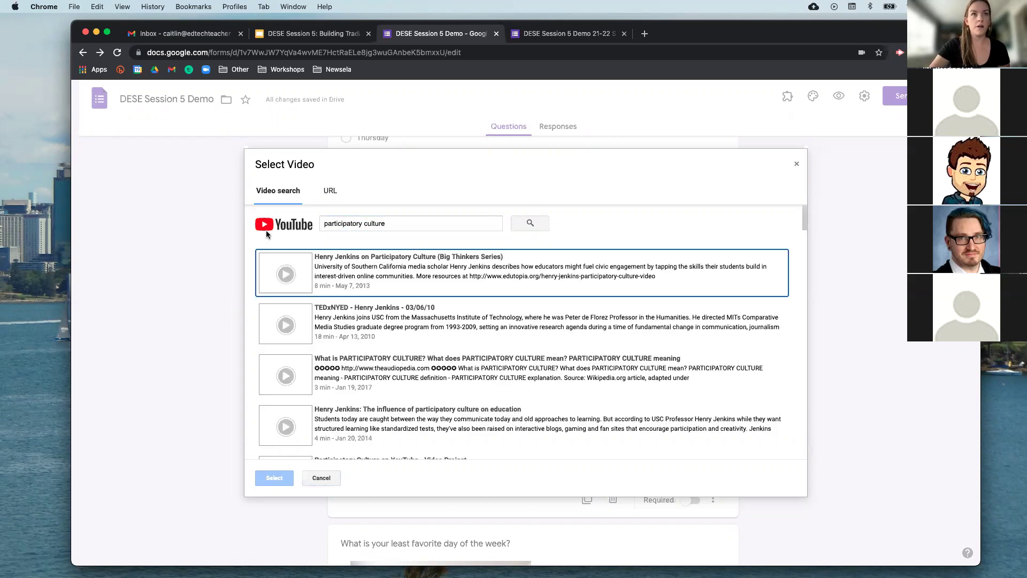
{"action": "left_click", "coordinate": [431, 289]}
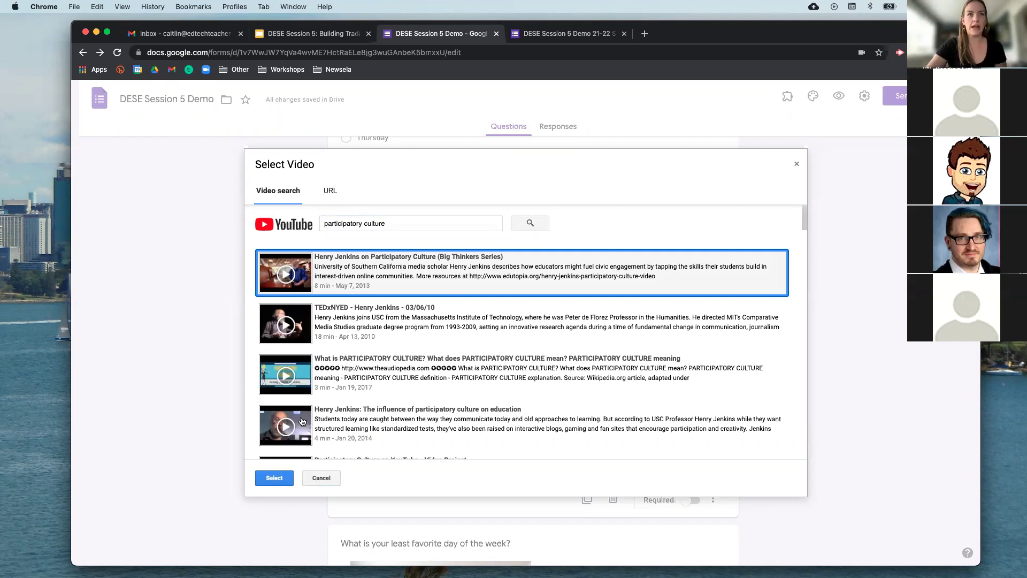
Switch the video picker to adding by URL, then copy the share link of "Disney Piano Medley for Studying and Sleeping" from YouTube in a new tab.
{"action": "left_click", "coordinate": [329, 192]}
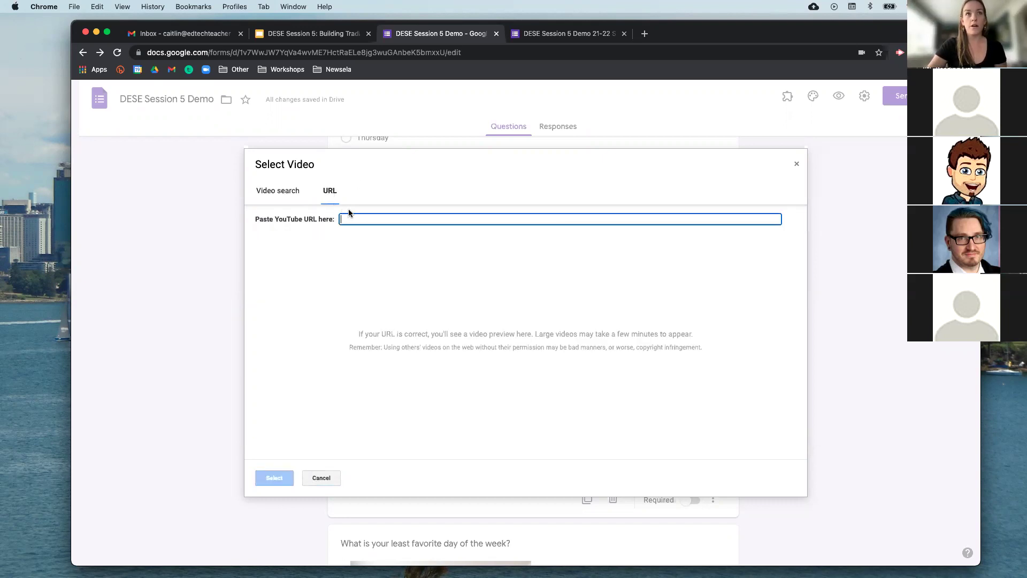
{"action": "left_click", "coordinate": [361, 218]}
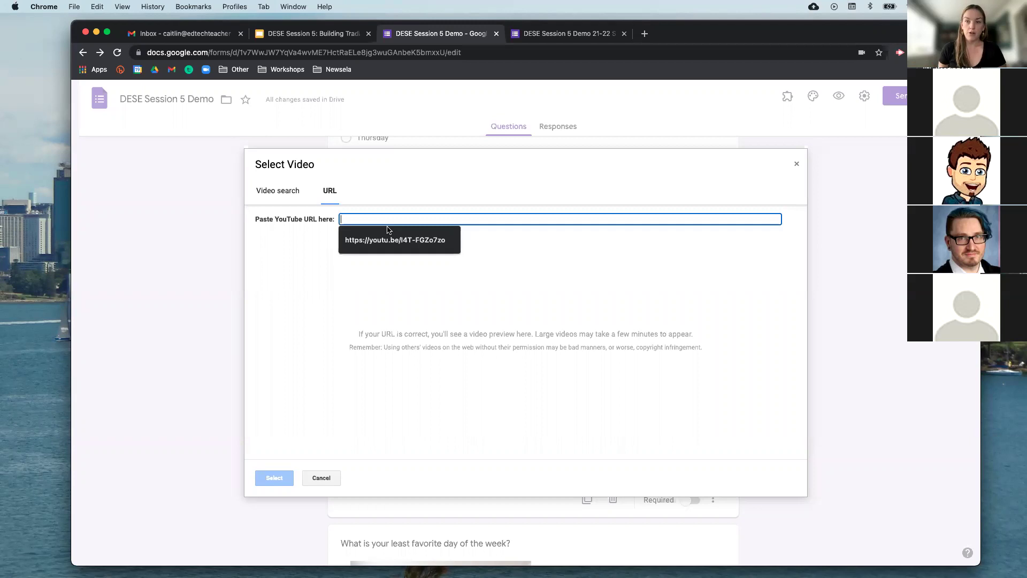
{"action": "left_click", "coordinate": [644, 33]}
{"action": "type", "text": "youtu"}
{"action": "key", "text": "Return"}
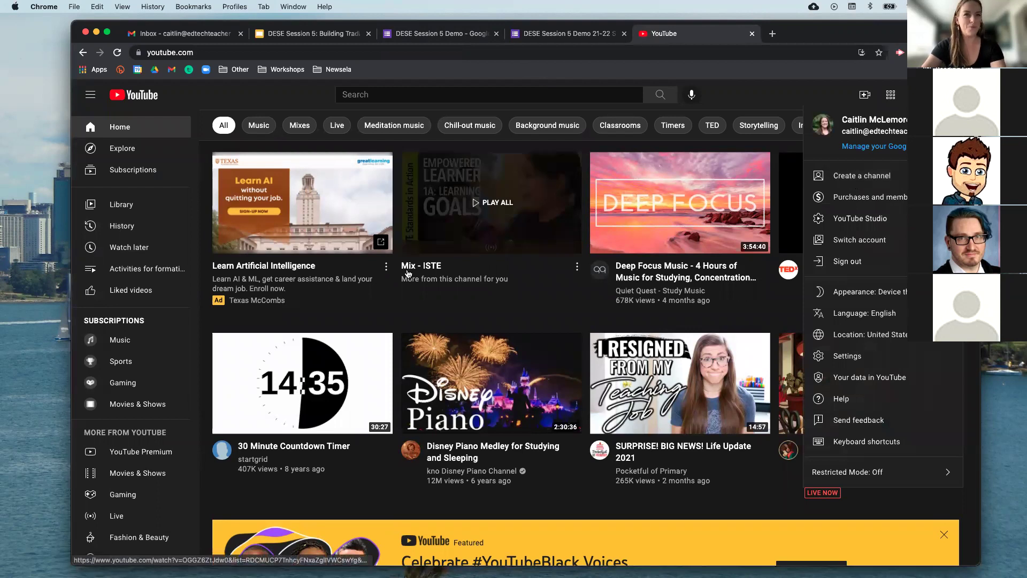
{"action": "left_click", "coordinate": [476, 457]}
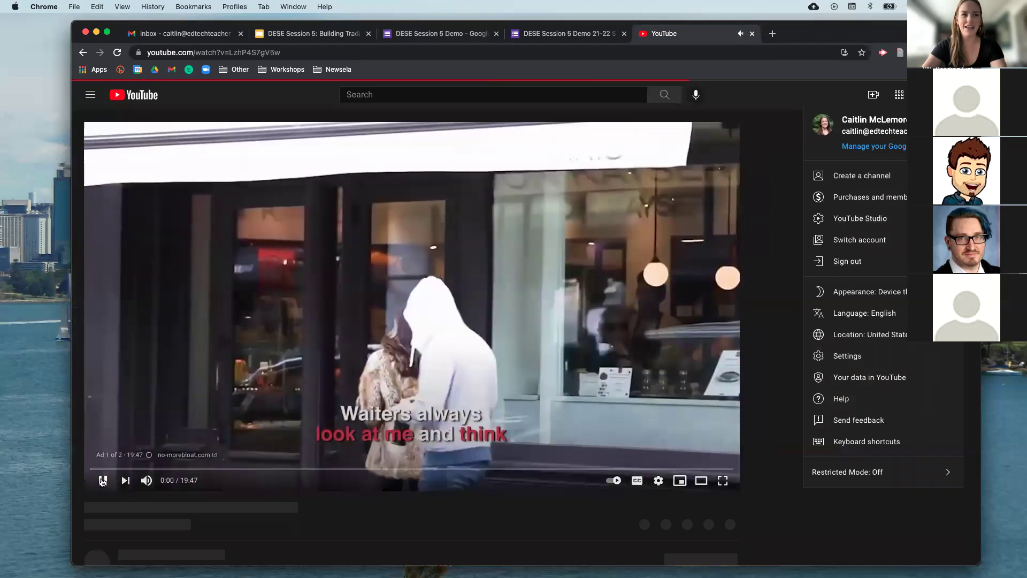
{"action": "left_click", "coordinate": [102, 481]}
{"action": "scroll", "coordinate": [348, 423], "scroll_direction": "down", "scroll_amount": 4}
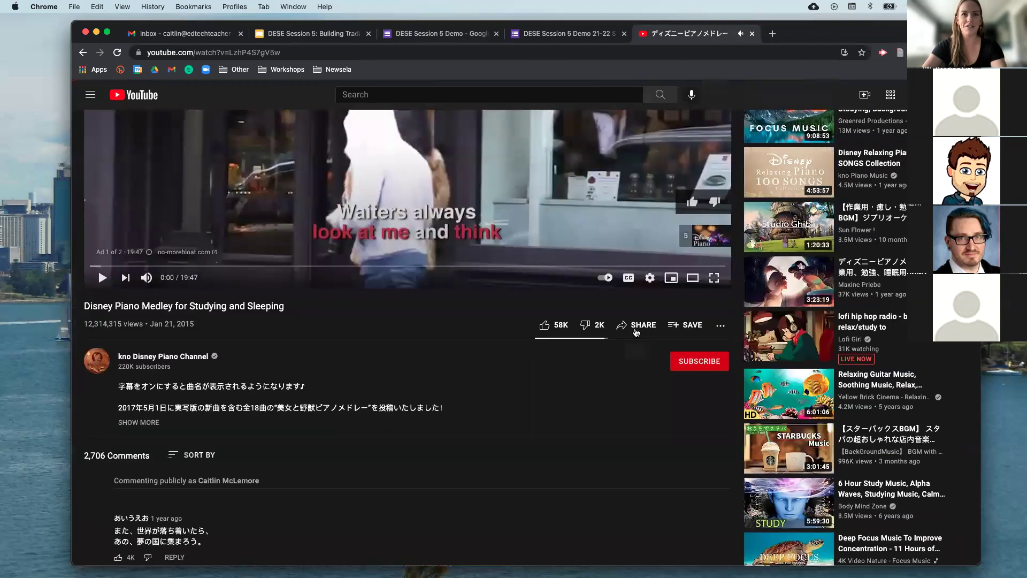
{"action": "left_click", "coordinate": [636, 332]}
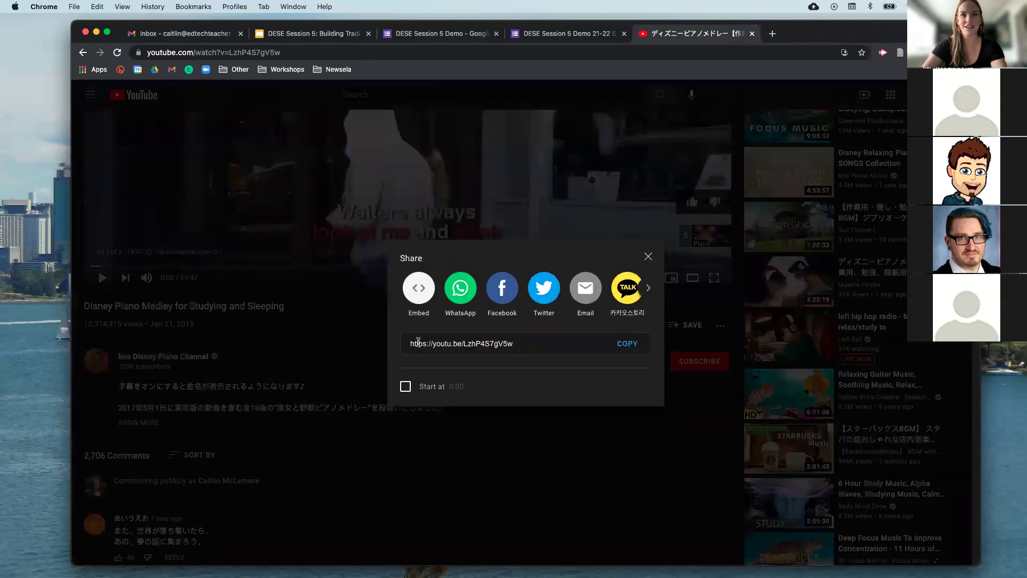
{"action": "left_click", "coordinate": [628, 347]}
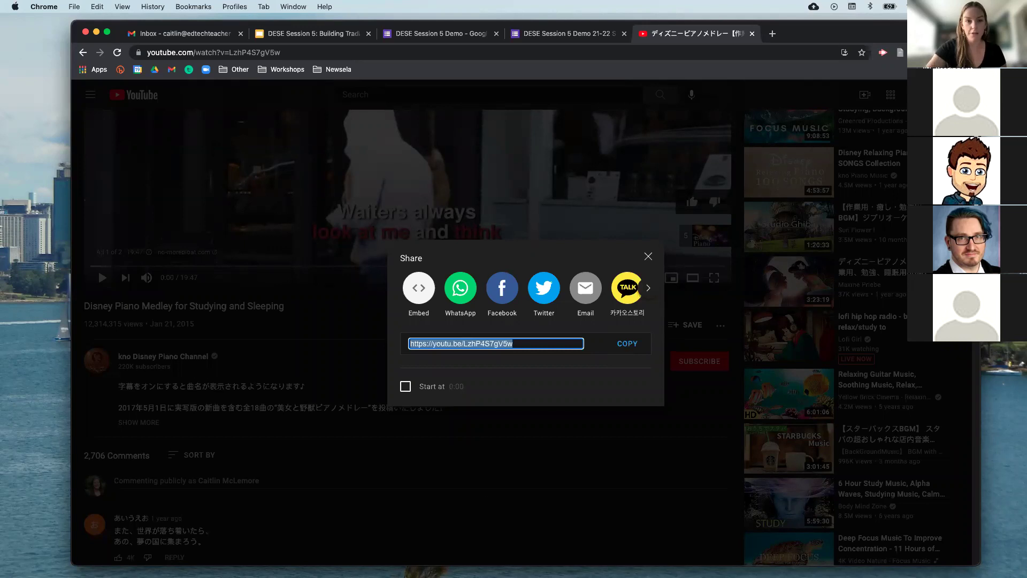
Return to the DESE Session 5 Demo form and paste the copied YouTube link as the video's URL.
{"action": "left_click", "coordinate": [282, 33]}
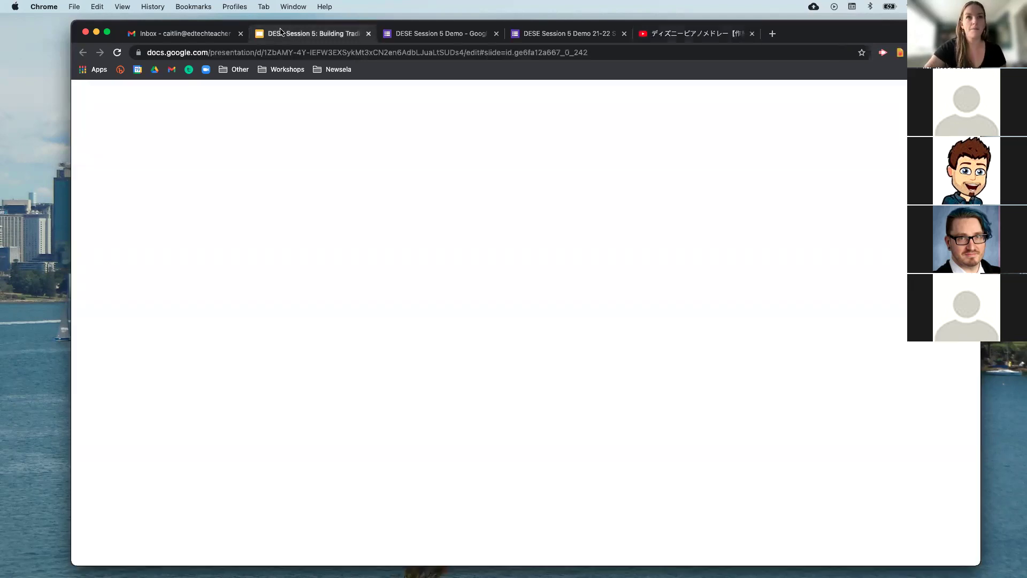
{"action": "left_click", "coordinate": [570, 35]}
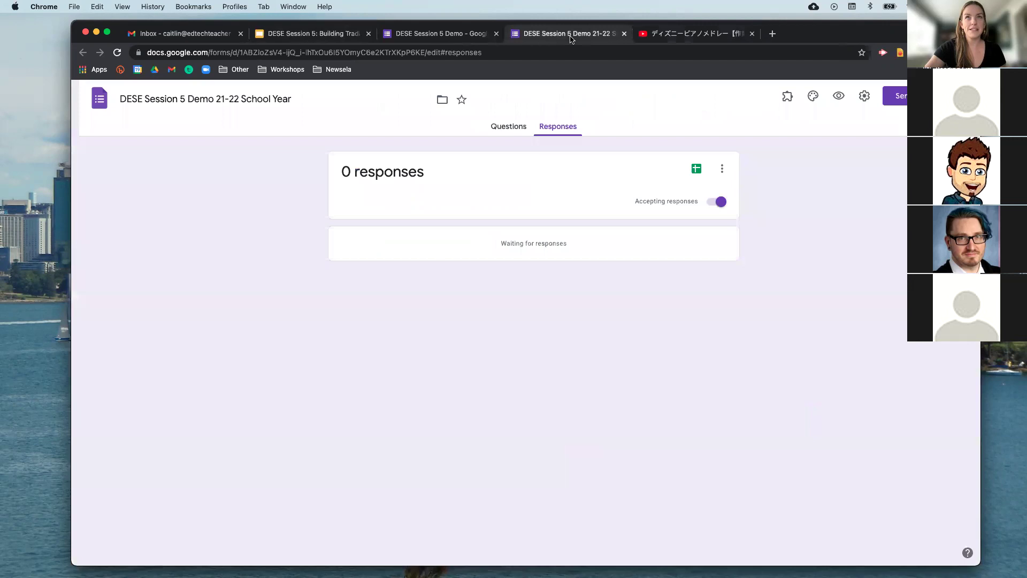
{"action": "left_click", "coordinate": [463, 36]}
{"action": "left_click", "coordinate": [438, 219]}
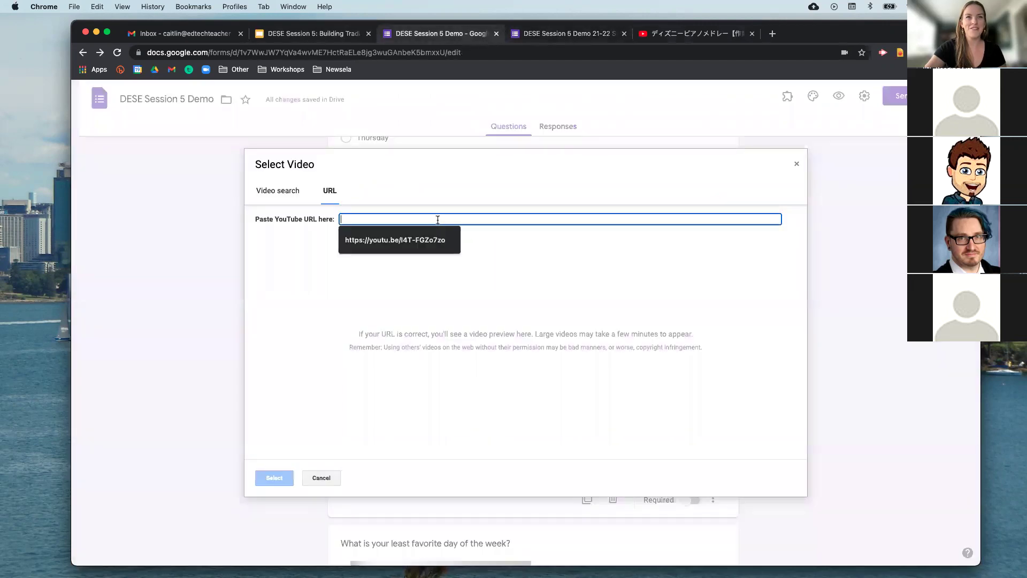
{"action": "key", "text": "super+v"}
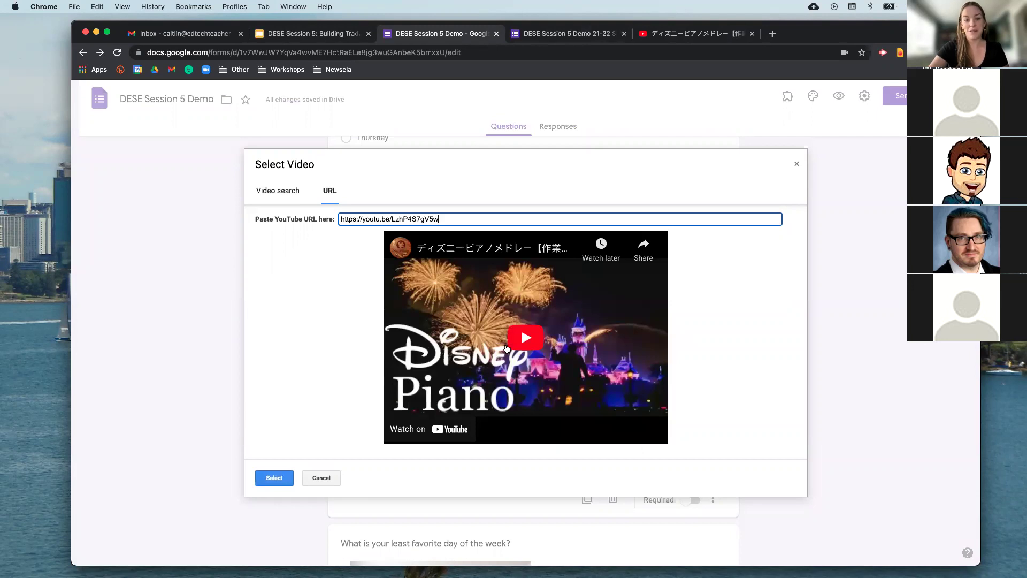
Search YouTube for "participatory culture" in the video picker and insert "Henry Jenkins on Participatory Culture (Big Thinkers Series)" into the form.
{"action": "left_click", "coordinate": [281, 199]}
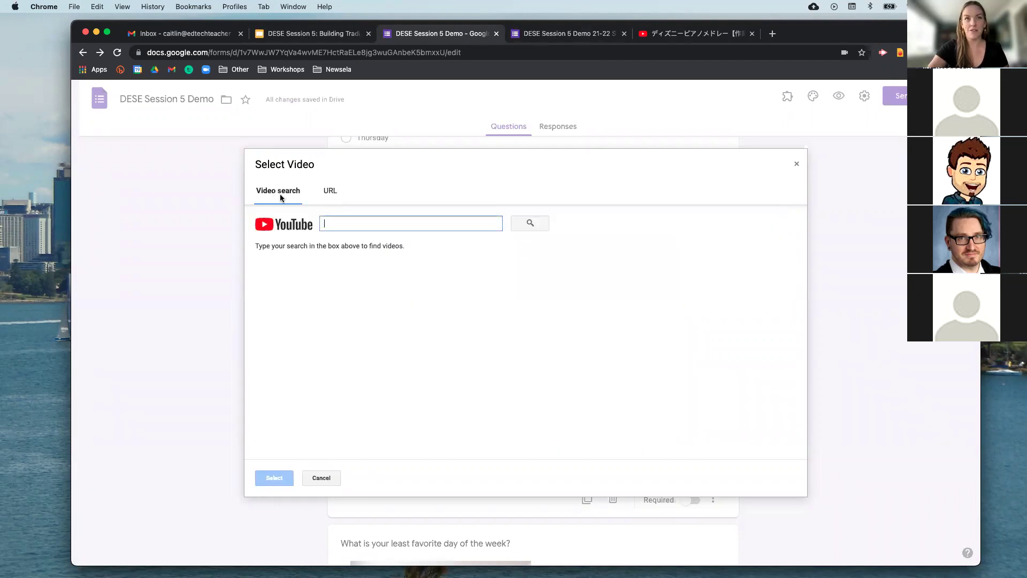
{"action": "type", "text": "partici"}
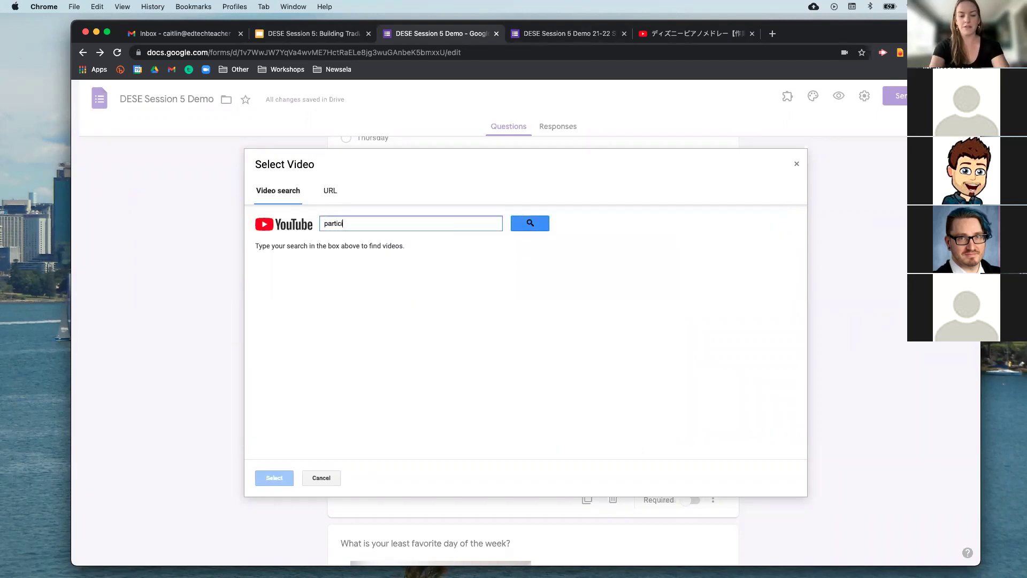
{"action": "type", "text": "patory culture"}
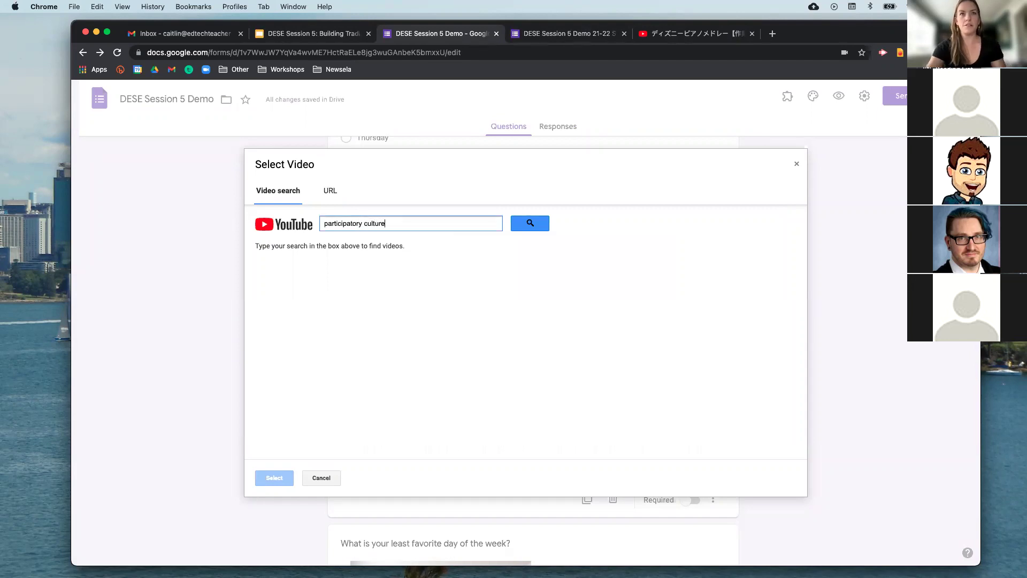
{"action": "key", "text": "Return"}
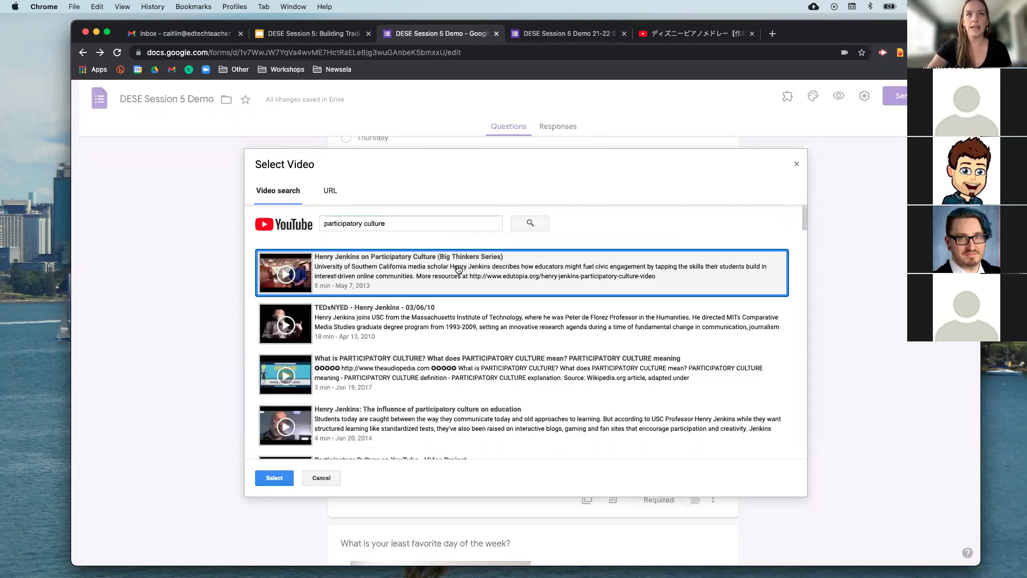
{"action": "left_click", "coordinate": [275, 477]}
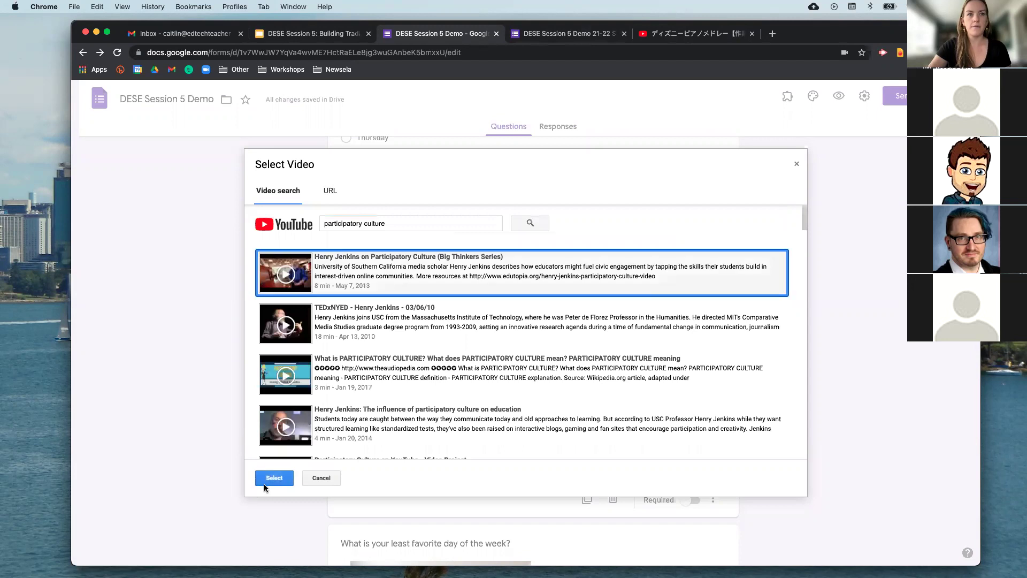
{"action": "left_click", "coordinate": [265, 483]}
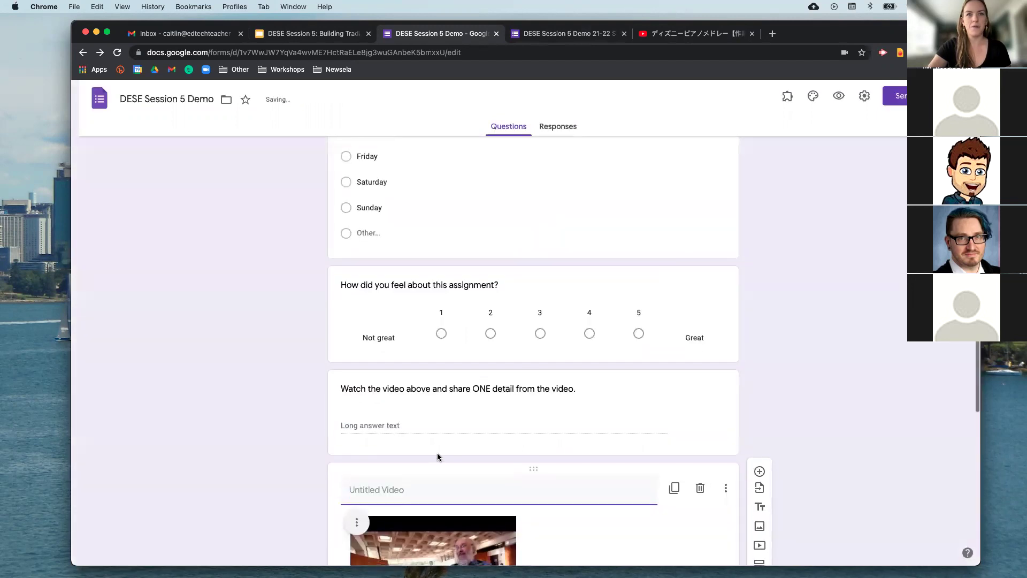
Move the video above the "Watch the video above and share ONE detail from the video." question.
{"action": "left_click_drag", "start_coordinate": [534, 475], "coordinate": [532, 421]}
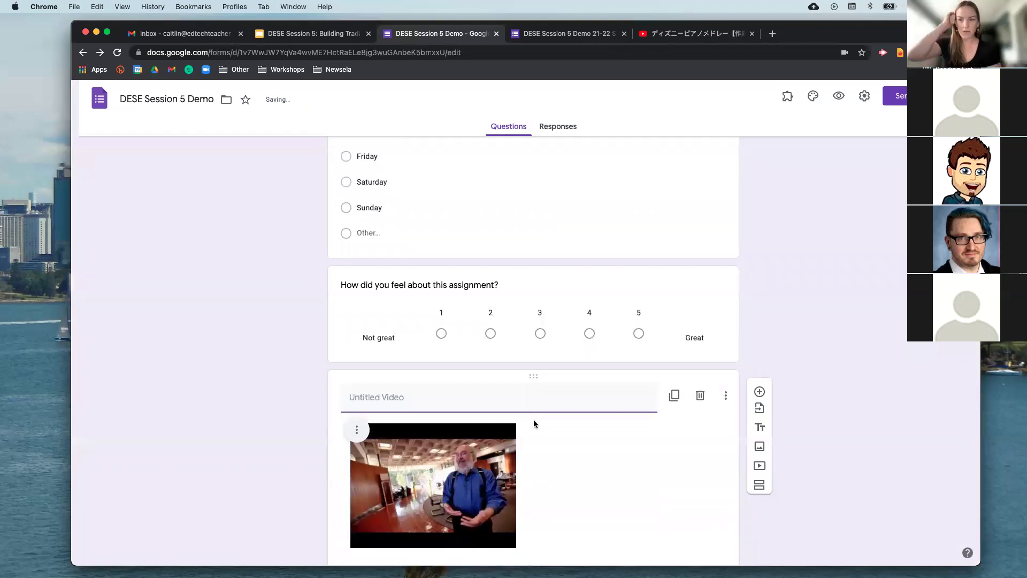
{"action": "scroll", "coordinate": [534, 424], "scroll_direction": "down", "scroll_amount": 3}
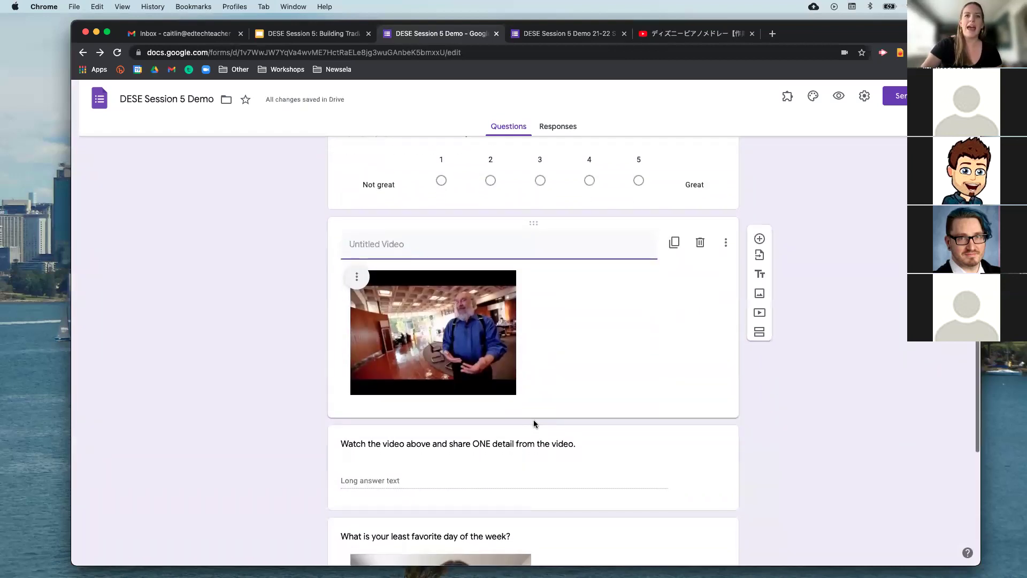
{"action": "left_click_drag", "start_coordinate": [527, 225], "coordinate": [522, 250]}
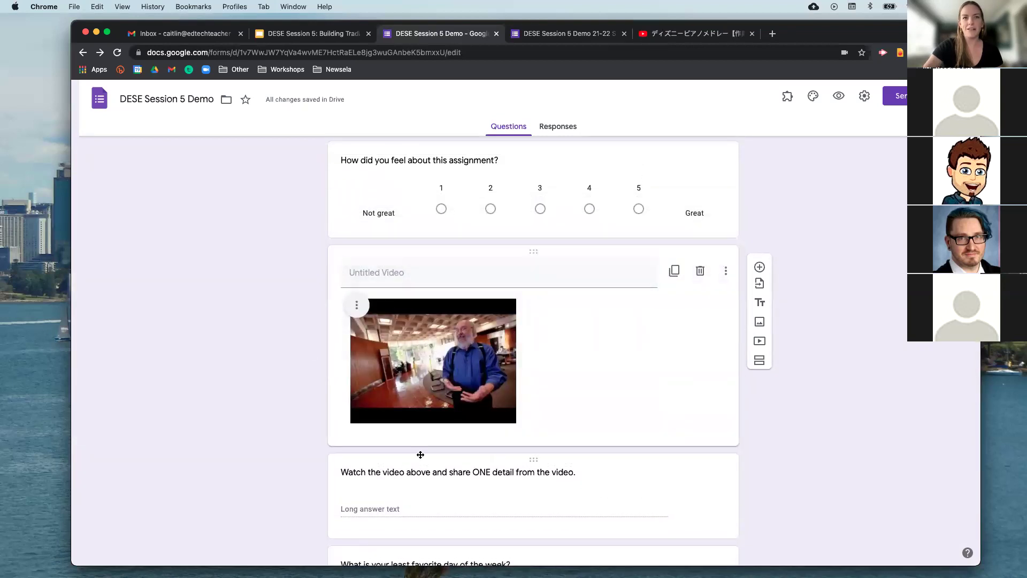
Add a multiple choice question directly below the video, titled "What is the name of the person in the video?".
{"action": "scroll", "coordinate": [462, 484], "scroll_direction": "down", "scroll_amount": 3}
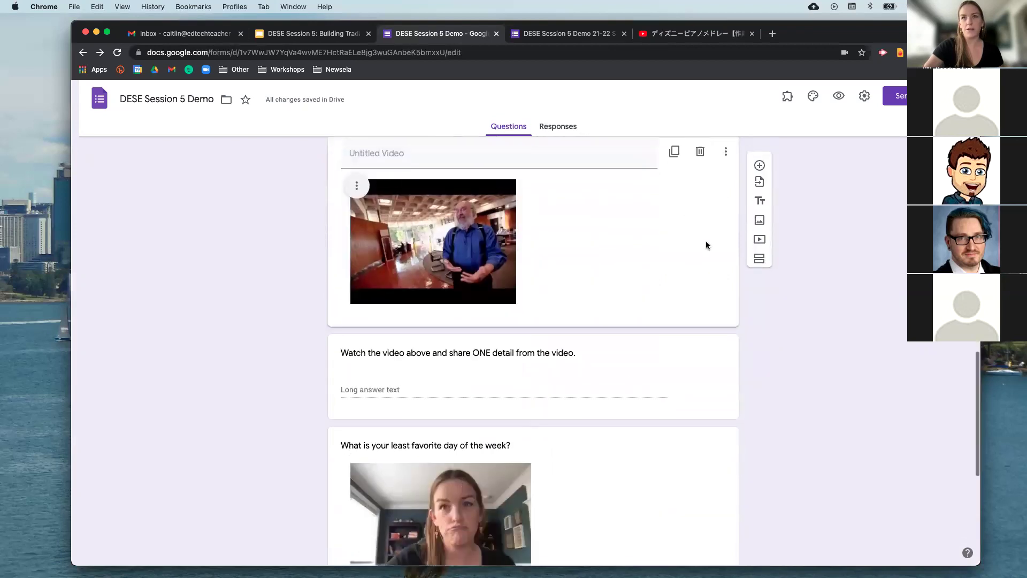
{"action": "left_click", "coordinate": [760, 166]}
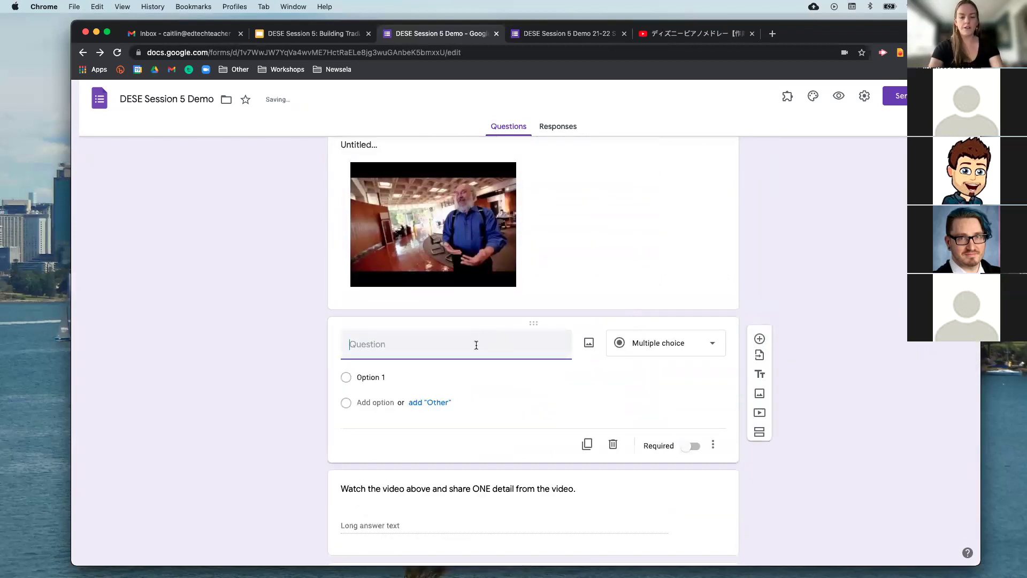
{"action": "type", "text": "What "}
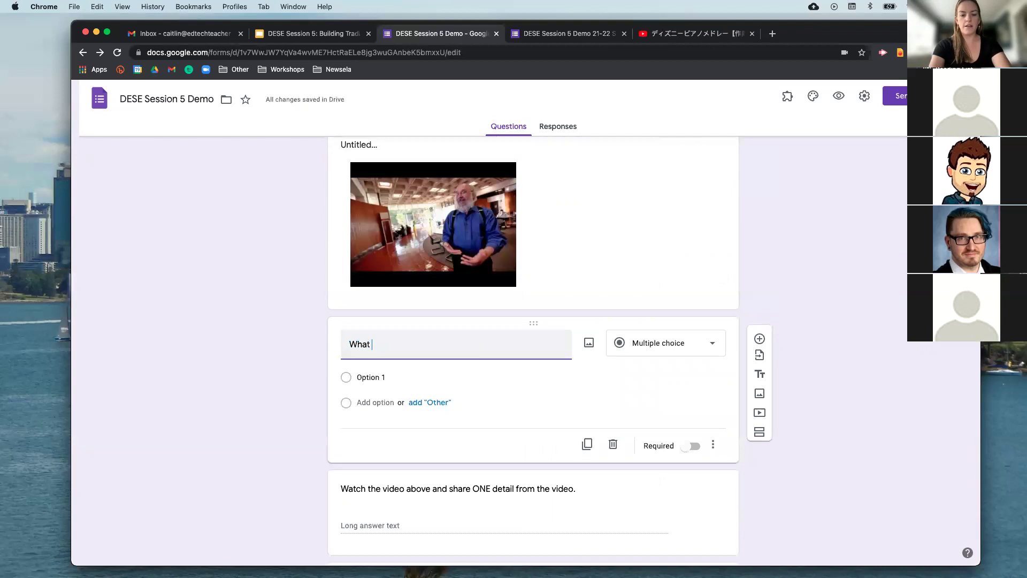
{"action": "type", "text": "is the name of the pe"}
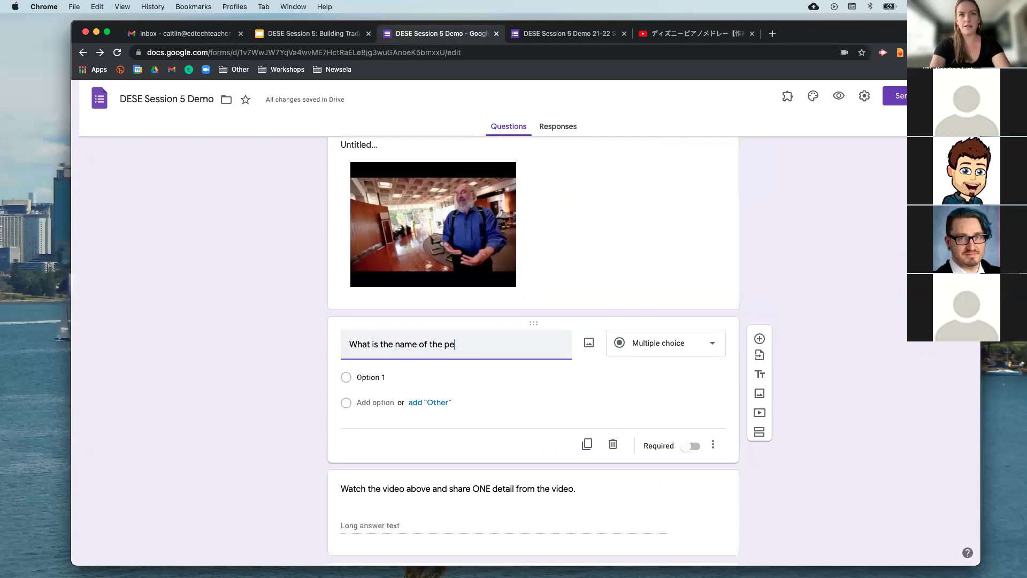
{"action": "type", "text": "rson in the video?"}
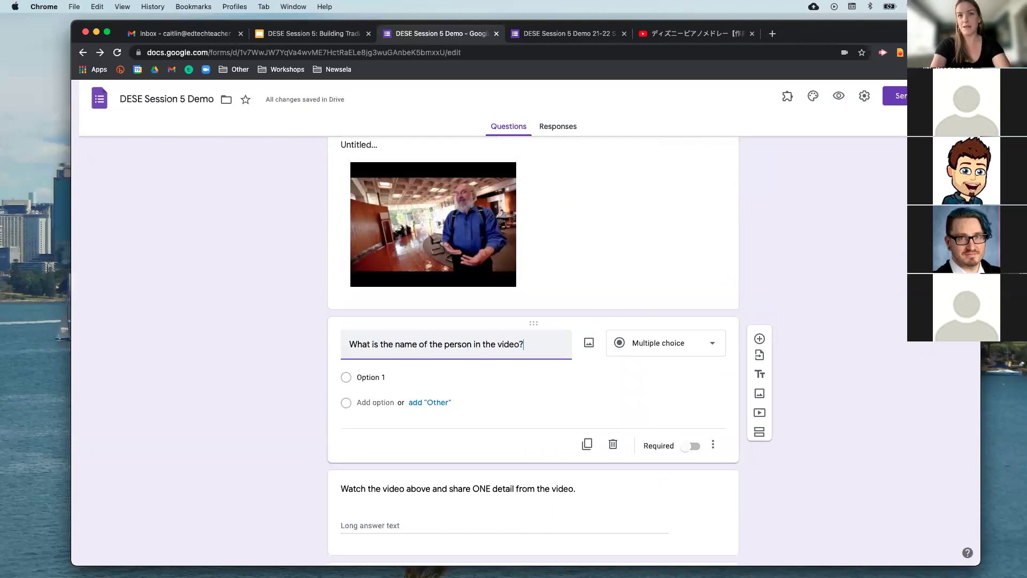
{"action": "left_click", "coordinate": [660, 343]}
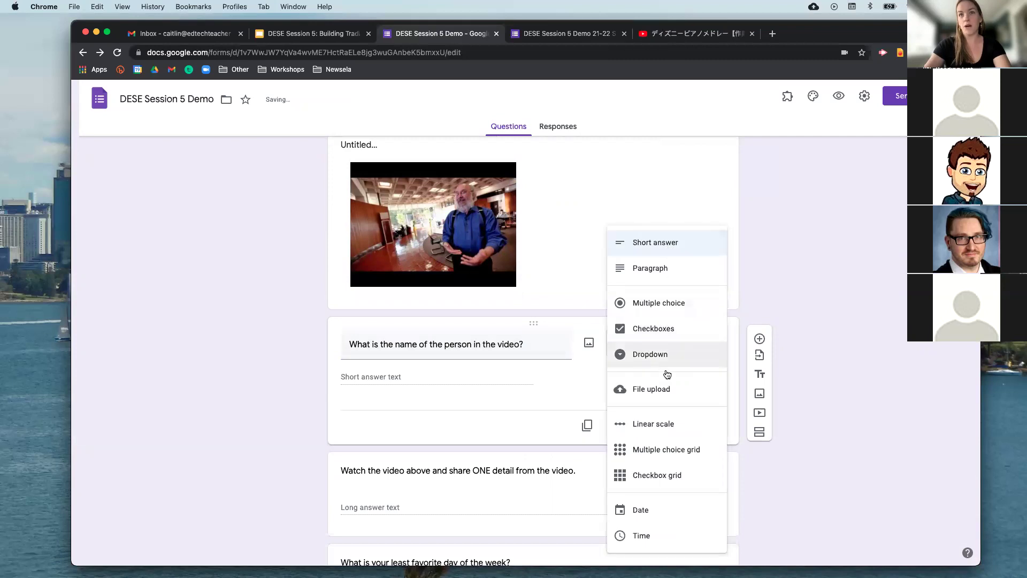
{"action": "left_click", "coordinate": [695, 304]}
Give the new question the answer options "Henry" and "Bob", and add a third option with its default label.
{"action": "left_click", "coordinate": [416, 377]}
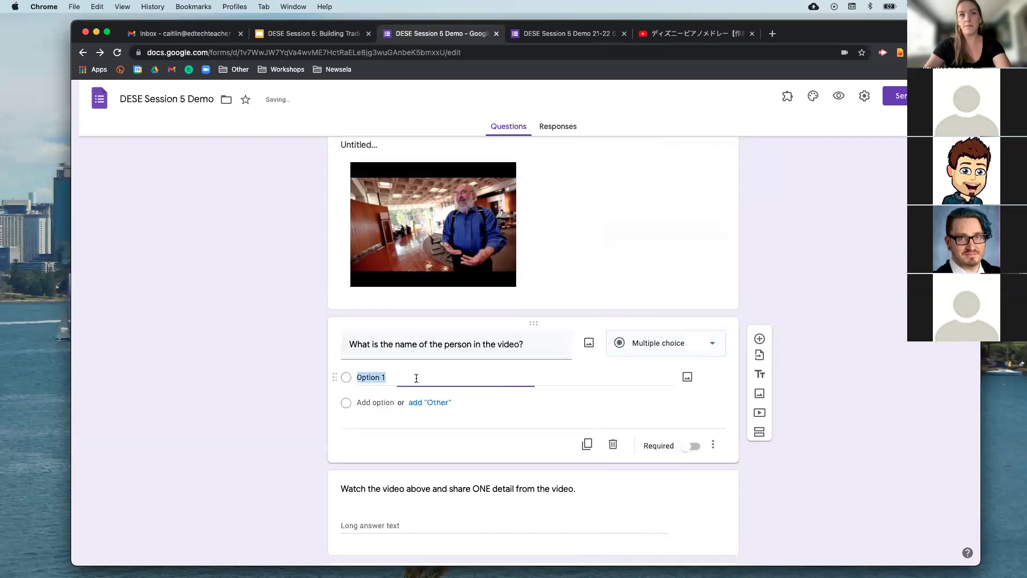
{"action": "type", "text": "Henry"}
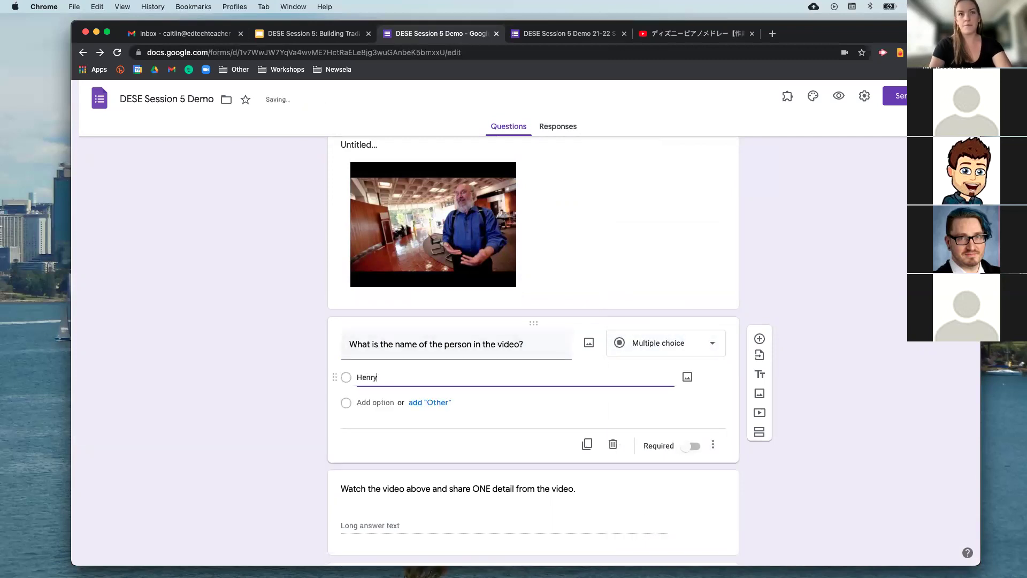
{"action": "left_click", "coordinate": [378, 402]}
{"action": "type", "text": "Bob"}
{"action": "left_click", "coordinate": [376, 427]}
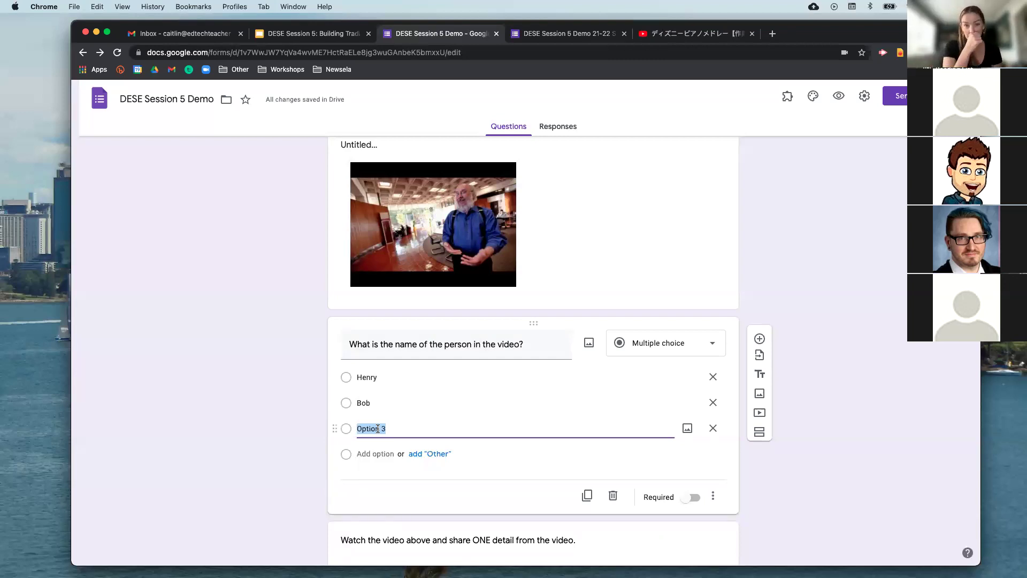
{"action": "scroll", "coordinate": [377, 428], "scroll_direction": "down", "scroll_amount": 3}
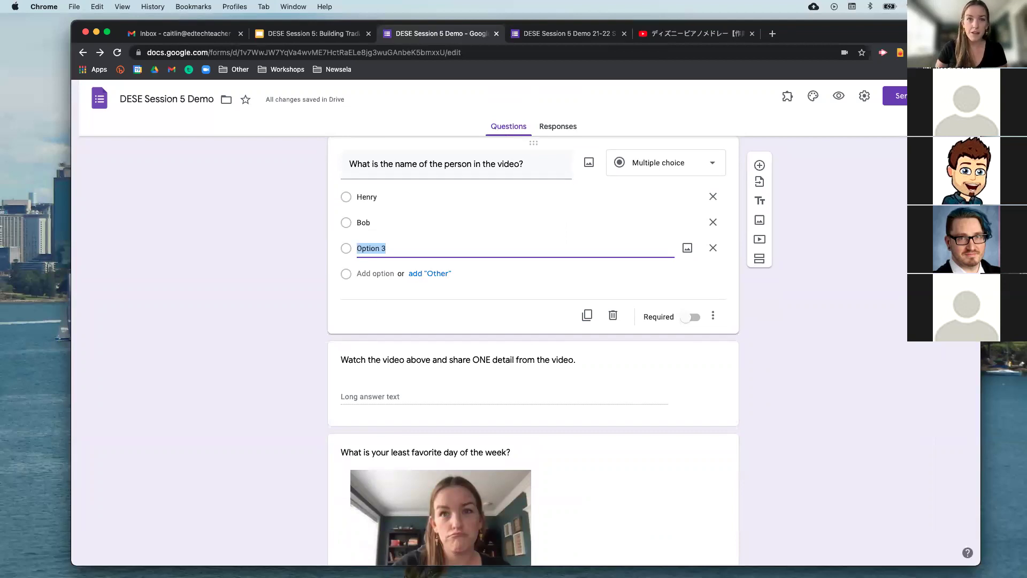
{"action": "scroll", "coordinate": [654, 473], "scroll_direction": "up", "scroll_amount": 3}
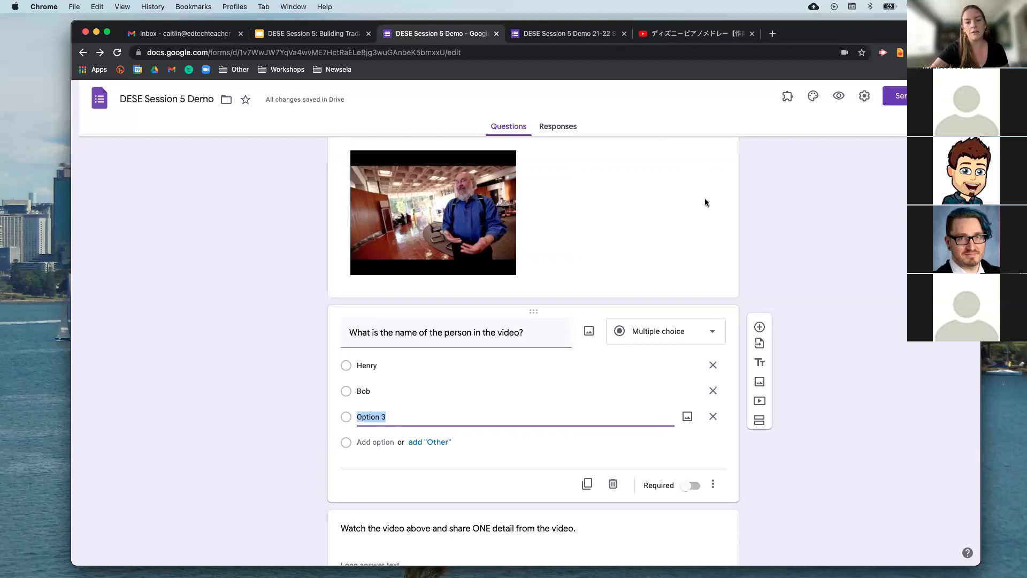
{"action": "left_click", "coordinate": [803, 327]}
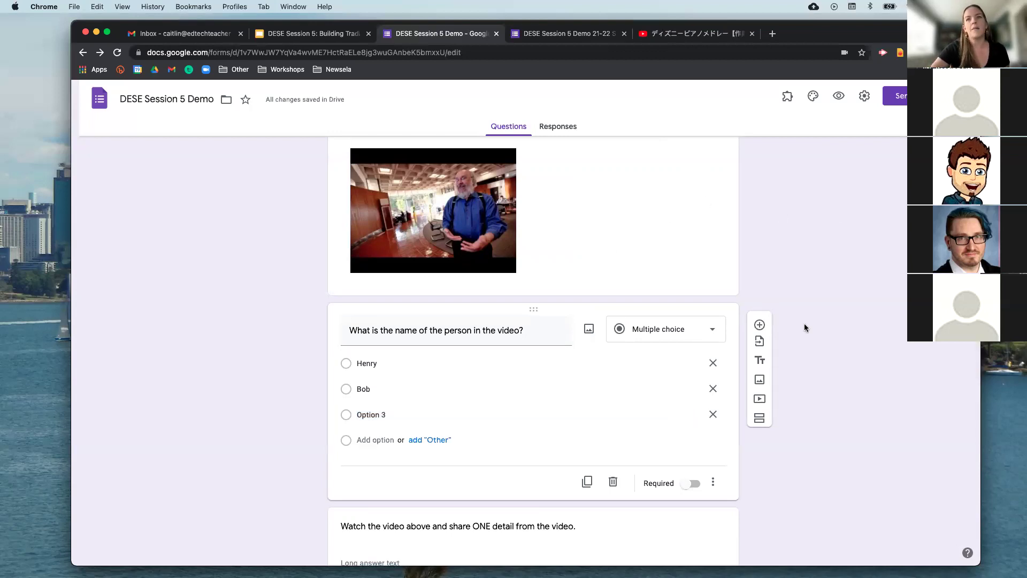
Insert a blank outline map below the "What is the name of the person in the video?" question, using Google Image Search for "map of the united states".
{"action": "left_click", "coordinate": [759, 380]}
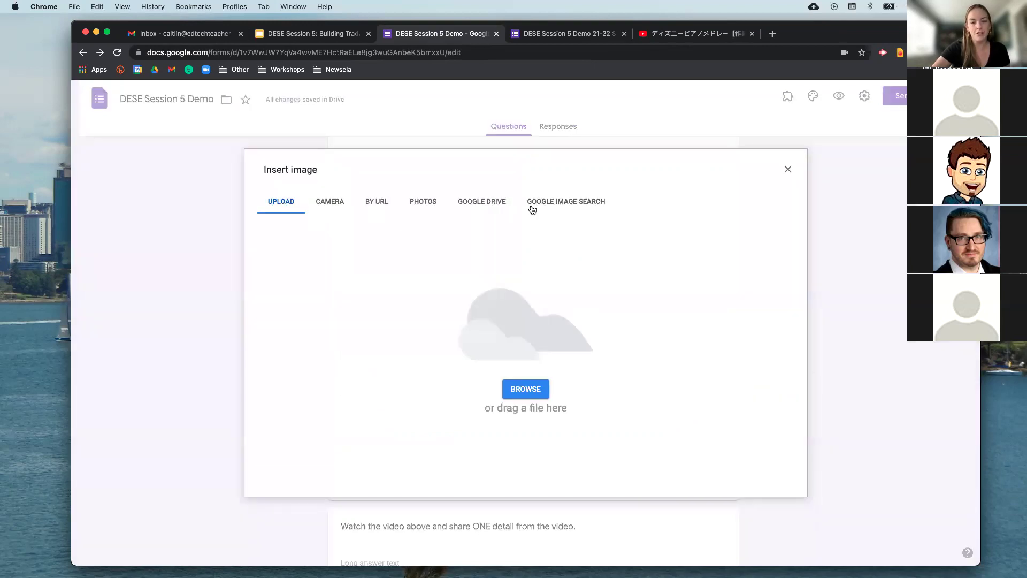
{"action": "left_click", "coordinate": [432, 206]}
{"action": "left_click", "coordinate": [380, 204]}
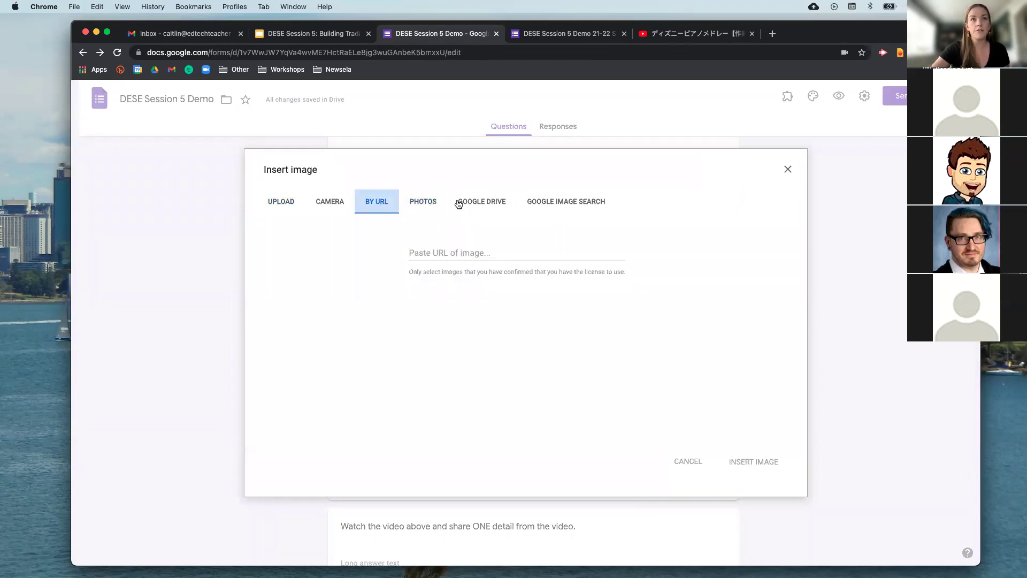
{"action": "left_click", "coordinate": [321, 205]}
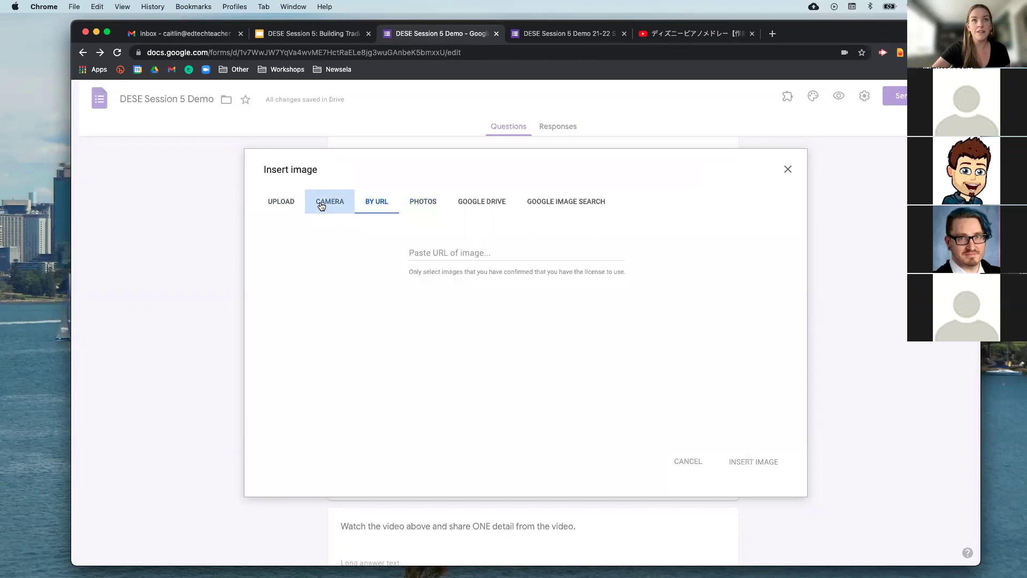
{"action": "left_click", "coordinate": [288, 202]}
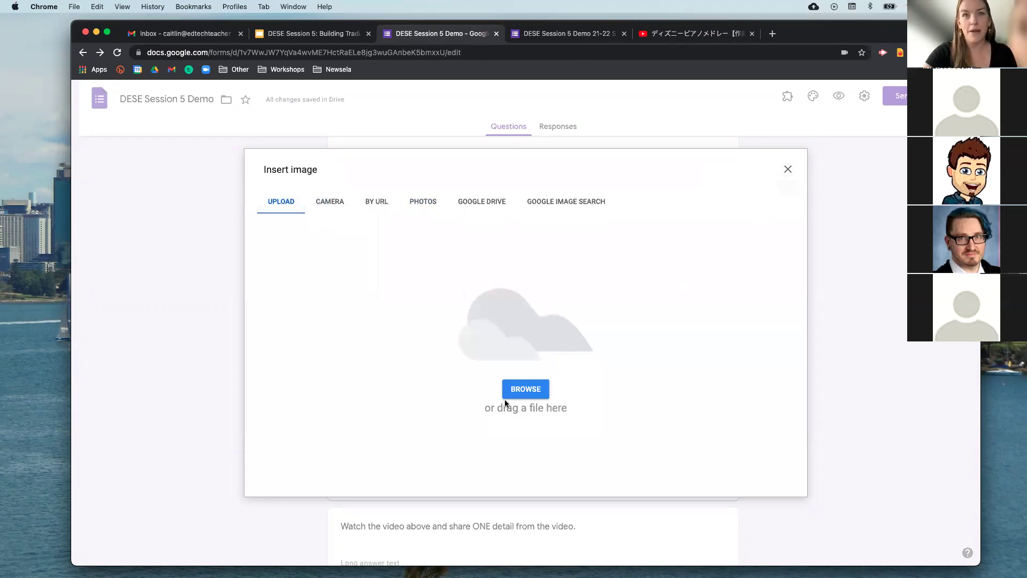
{"action": "left_click", "coordinate": [593, 201]}
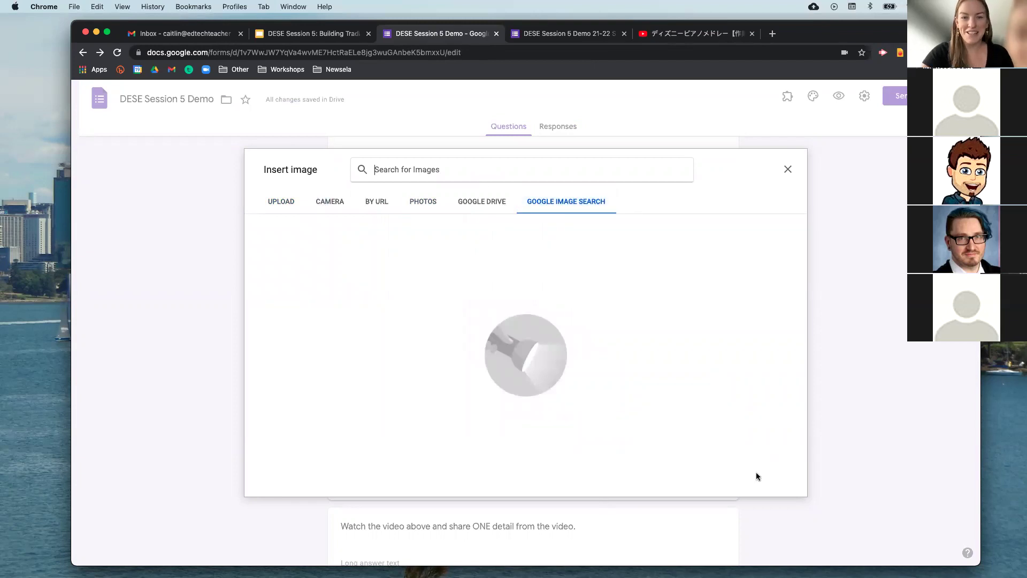
{"action": "type", "text": "g"}
{"action": "key", "text": "BackSpace"}
{"action": "type", "text": "ma"}
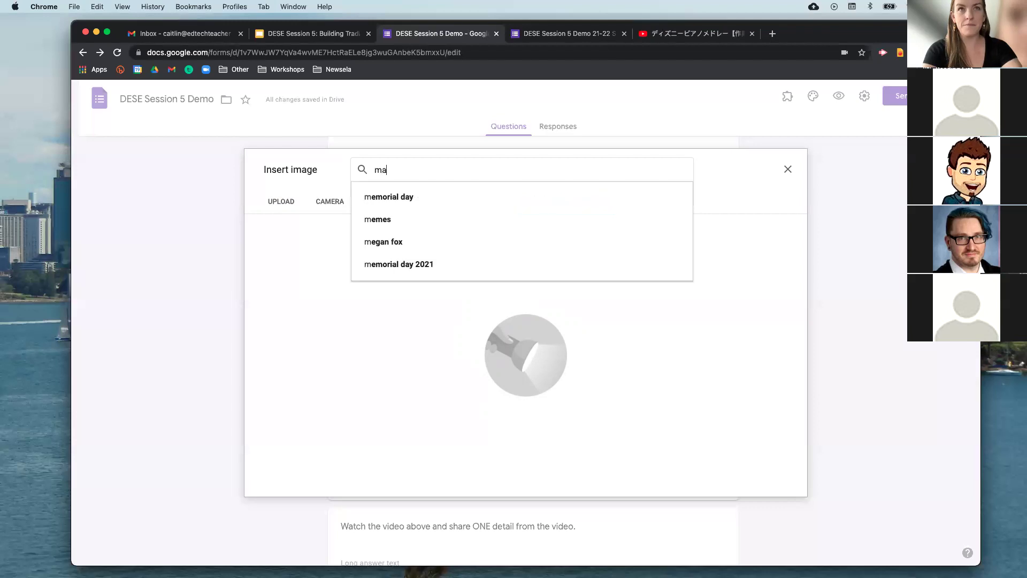
{"action": "type", "text": "p of the un"}
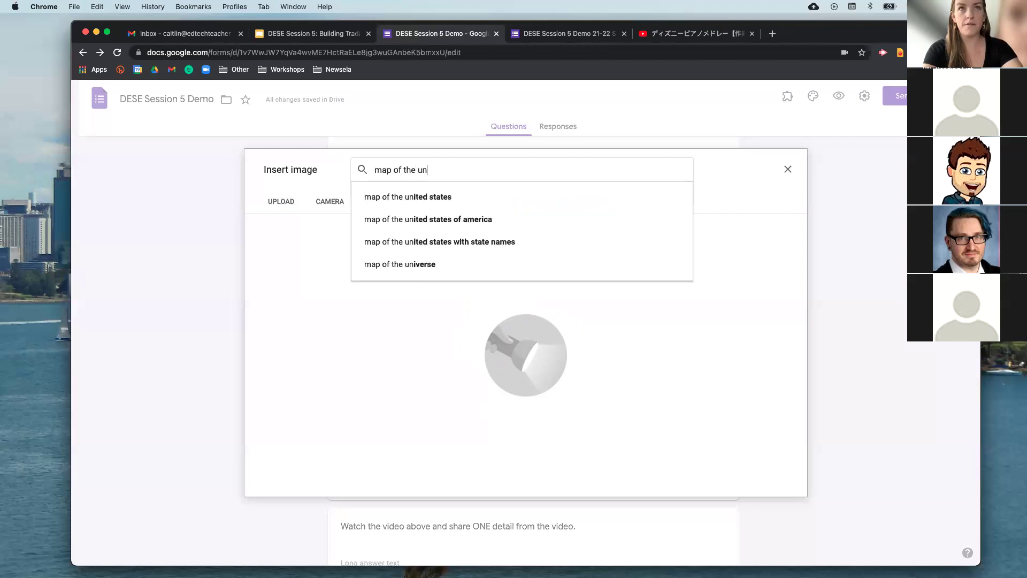
{"action": "type", "text": "ited states"}
{"action": "key", "text": "Return"}
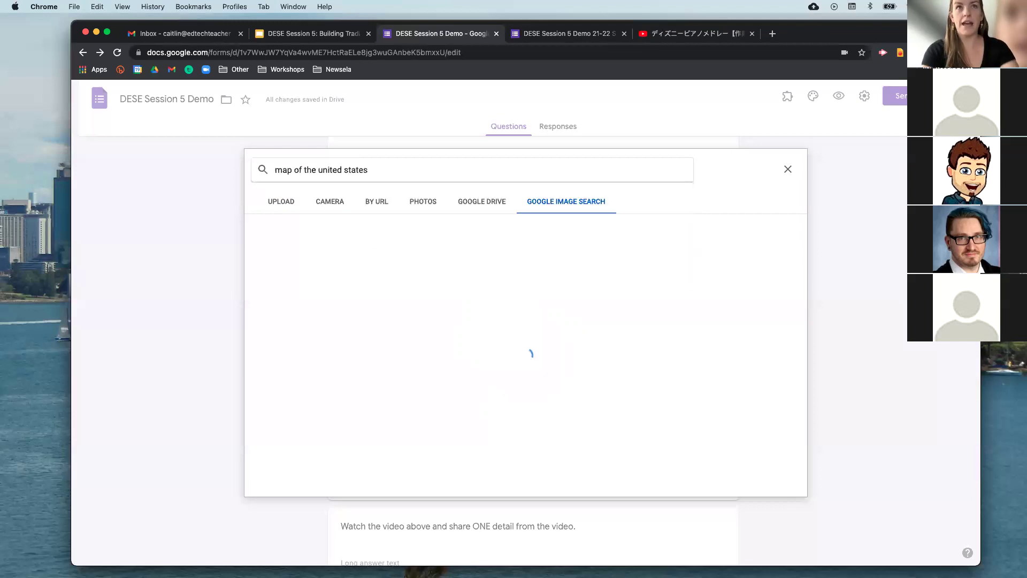
{"action": "left_click", "coordinate": [547, 259]}
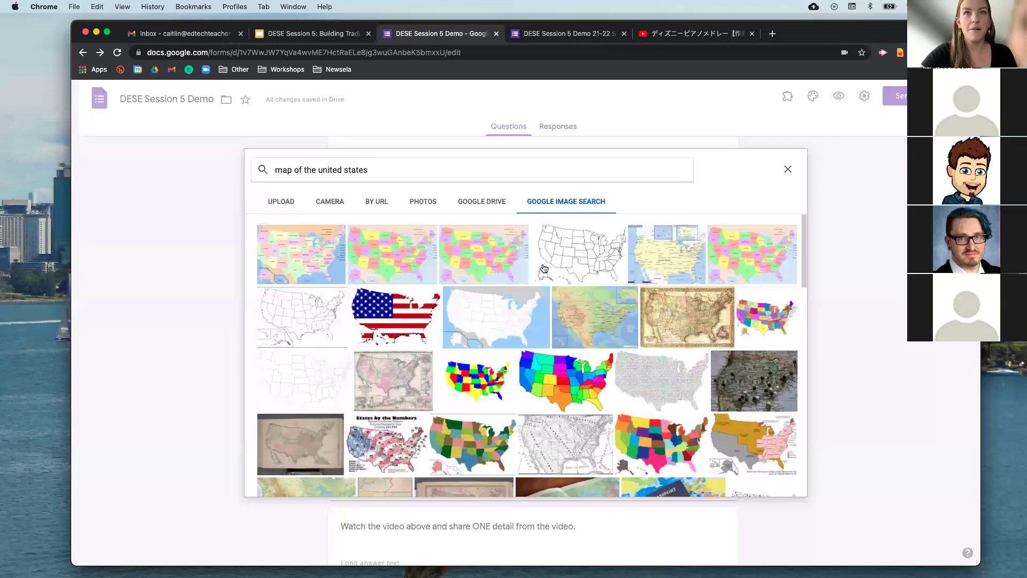
{"action": "left_click", "coordinate": [779, 483]}
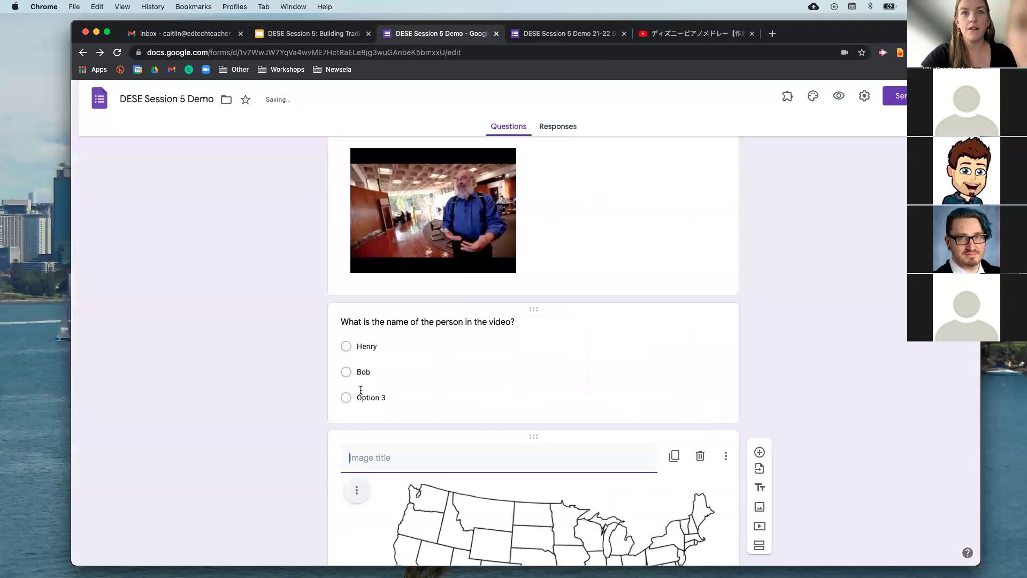
Add a multiple choice question directly below the map image, titled "What is the state on the far right of this image?".
{"action": "scroll", "coordinate": [360, 390], "scroll_direction": "down", "scroll_amount": 7}
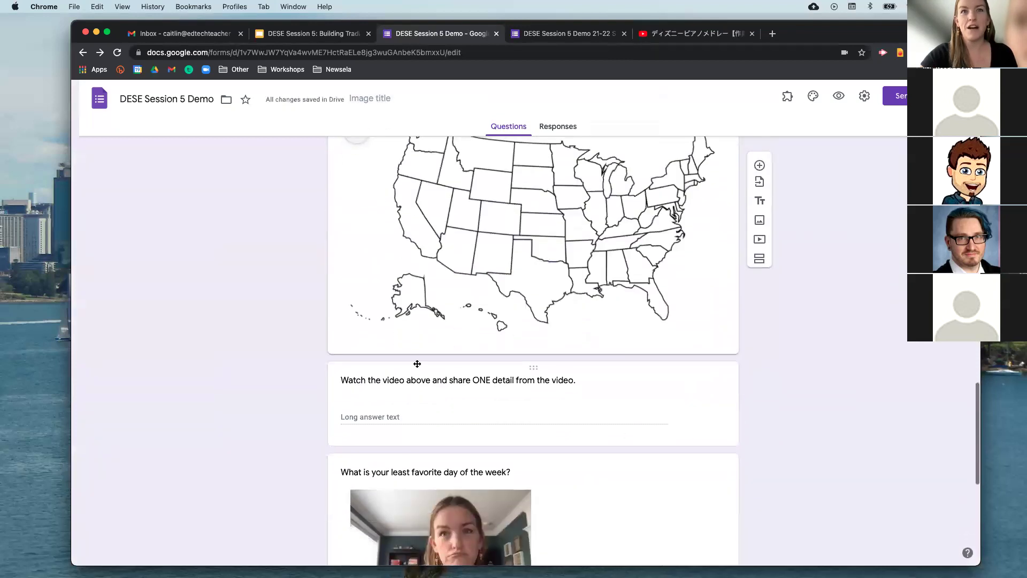
{"action": "left_click", "coordinate": [760, 165]}
{"action": "type", "text": "What is the farthest"}
{"action": "key", "text": "BackSpace"}
{"action": "key", "text": "BackSpace"}
{"action": "type", "text": "st"}
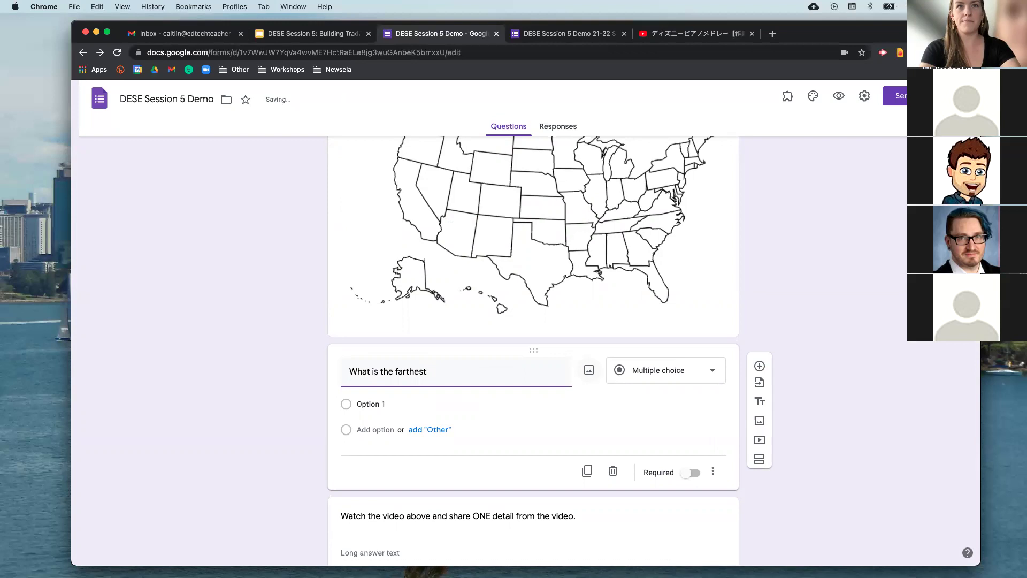
{"action": "key", "text": "BackSpace"}
{"action": "key", "text": "BackSpace"}
{"action": "key", "text": "BackSpace"}
{"action": "key", "text": "BackSpace"}
{"action": "key", "text": "BackSpace"}
{"action": "key", "text": "BackSpace"}
{"action": "key", "text": "BackSpace"}
{"action": "key", "text": "BackSpace"}
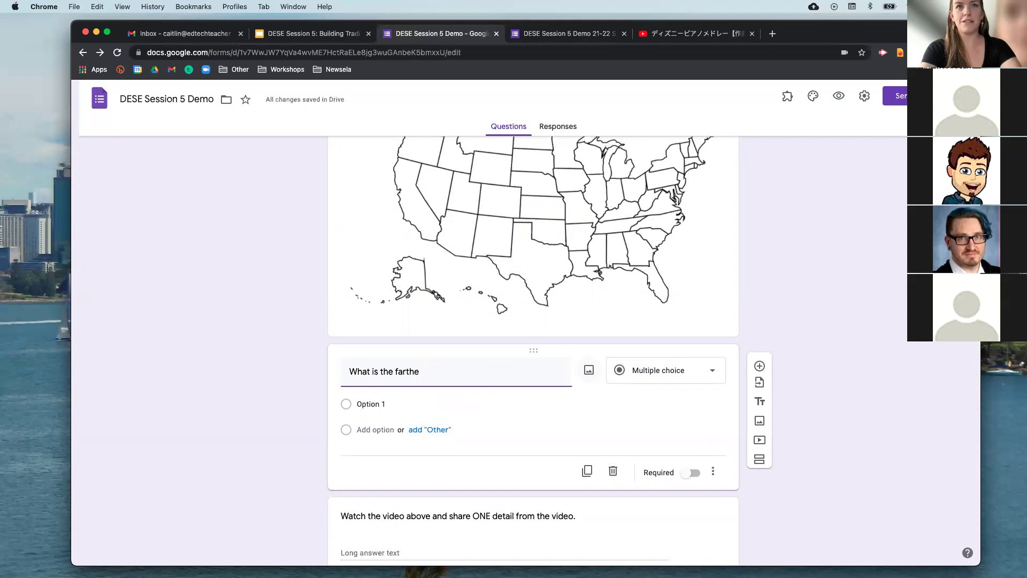
{"action": "type", "text": "state o"}
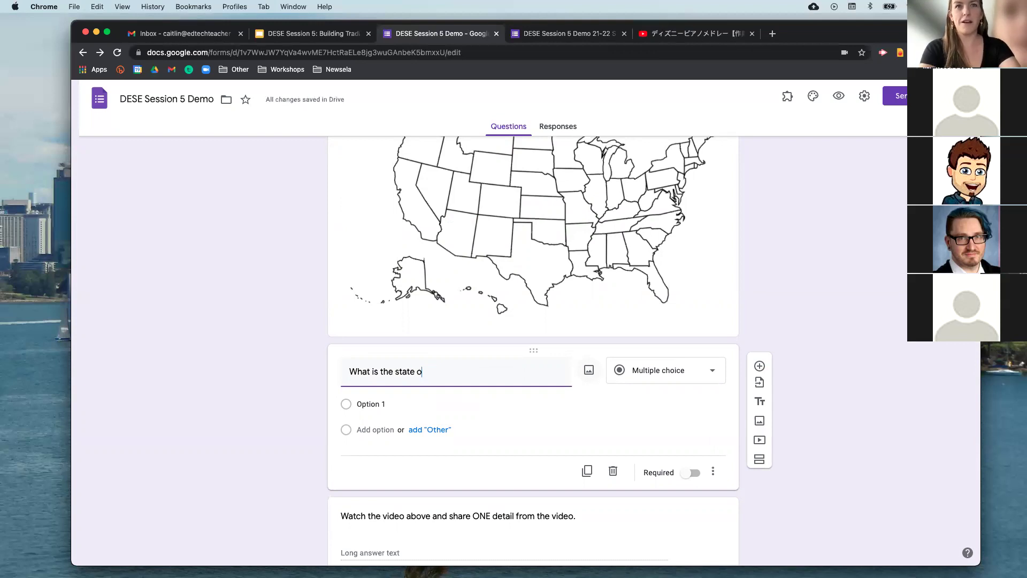
{"action": "type", "text": "n the fa"}
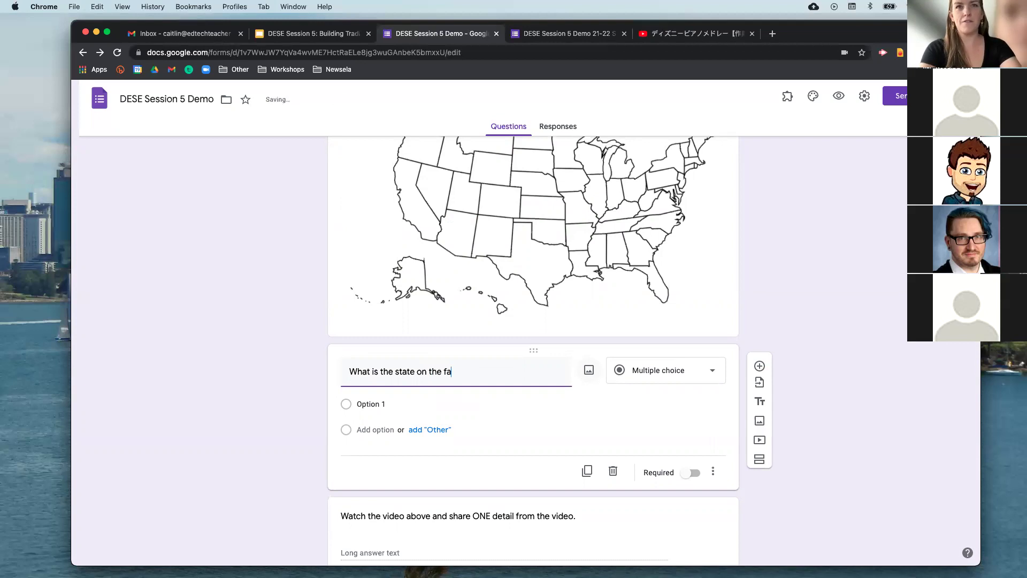
{"action": "type", "text": "r right of this image?"}
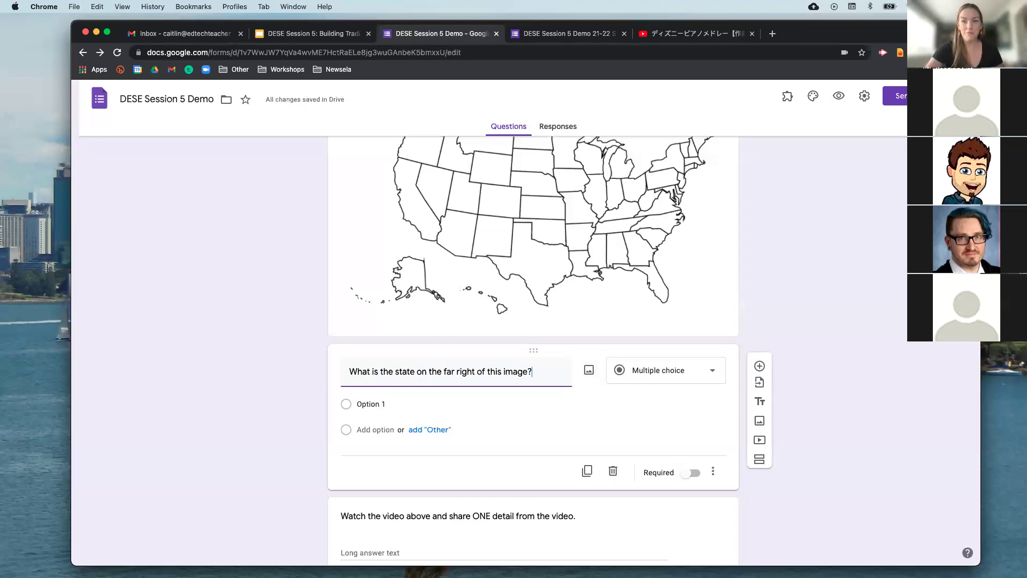
Add another multiple choice question below the far-right state question and title it "Which state".
{"action": "left_click", "coordinate": [759, 366]}
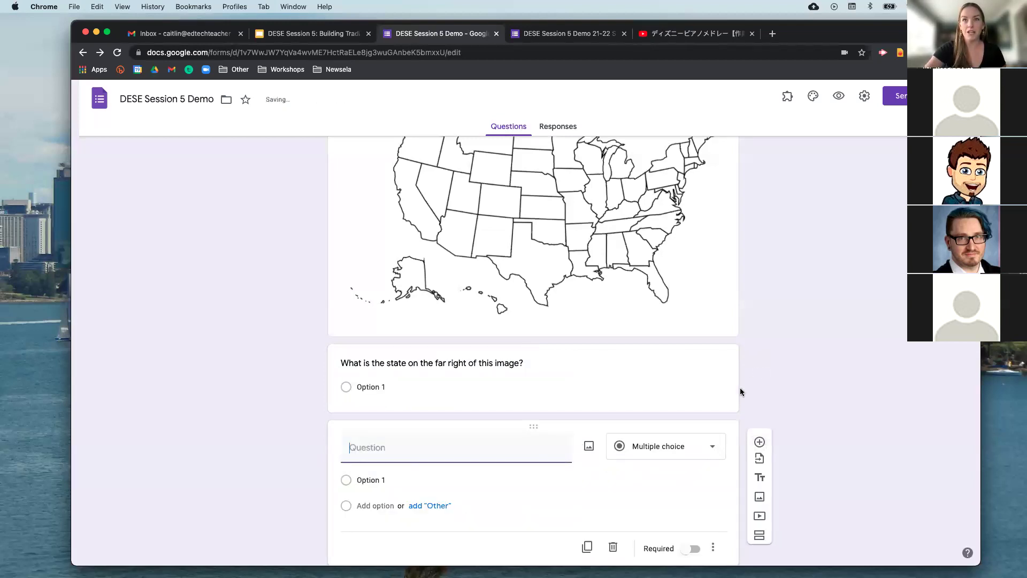
{"action": "type", "text": "Which state"}
{"action": "scroll", "coordinate": [533, 268], "scroll_direction": "up", "scroll_amount": 2}
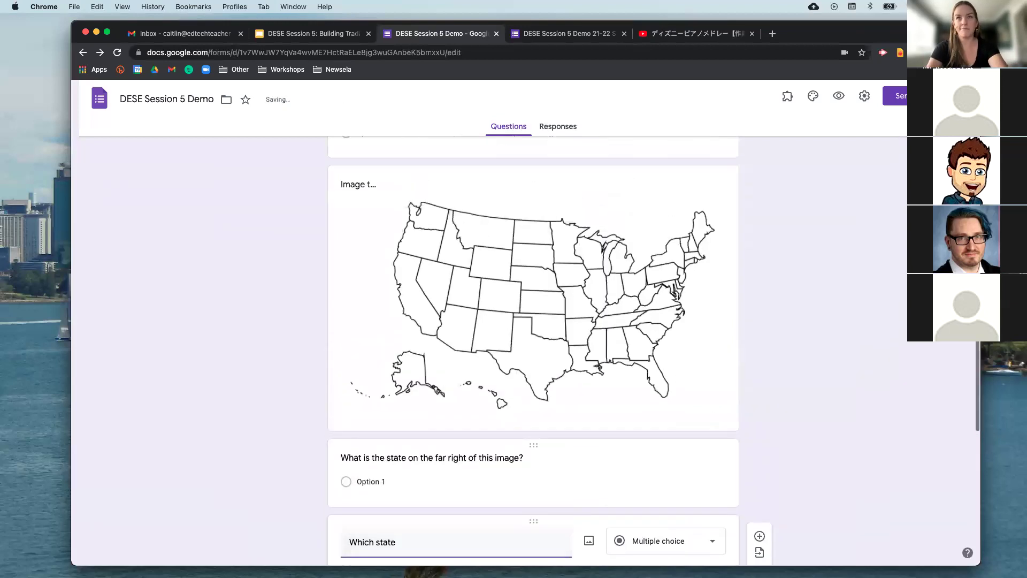
{"action": "scroll", "coordinate": [533, 348], "scroll_direction": "down", "scroll_amount": 3}
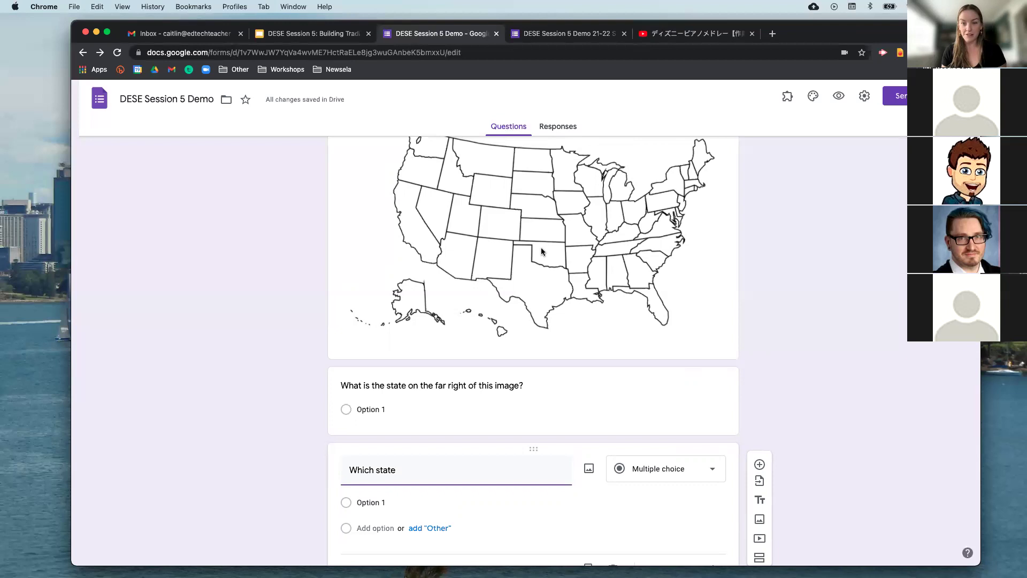
{"action": "scroll", "coordinate": [541, 248], "scroll_direction": "up", "scroll_amount": 2}
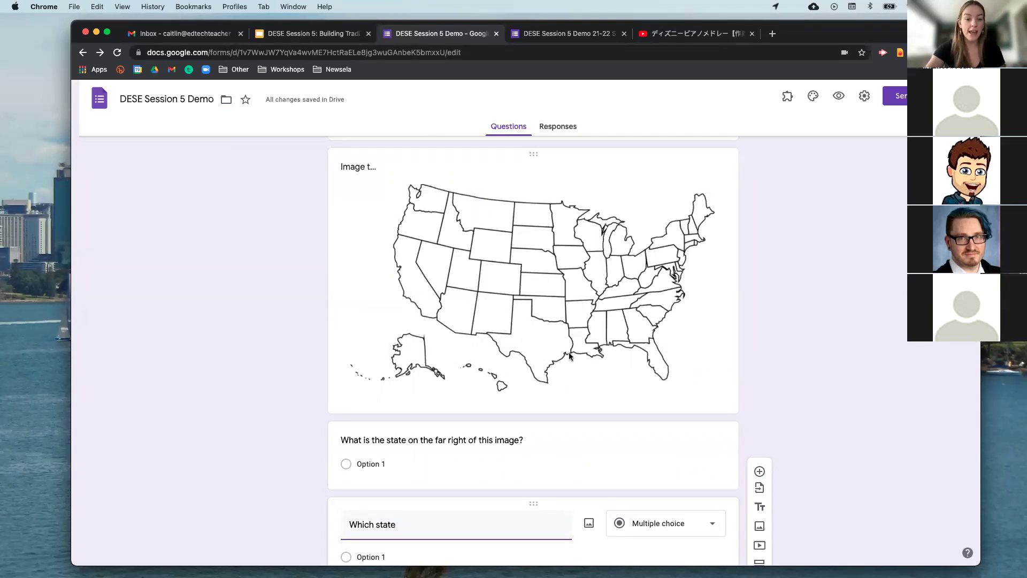
Retitle the question directly below the map "What state is Texas?" and give it the answer options A, B, C and D.
{"action": "left_click", "coordinate": [497, 447]}
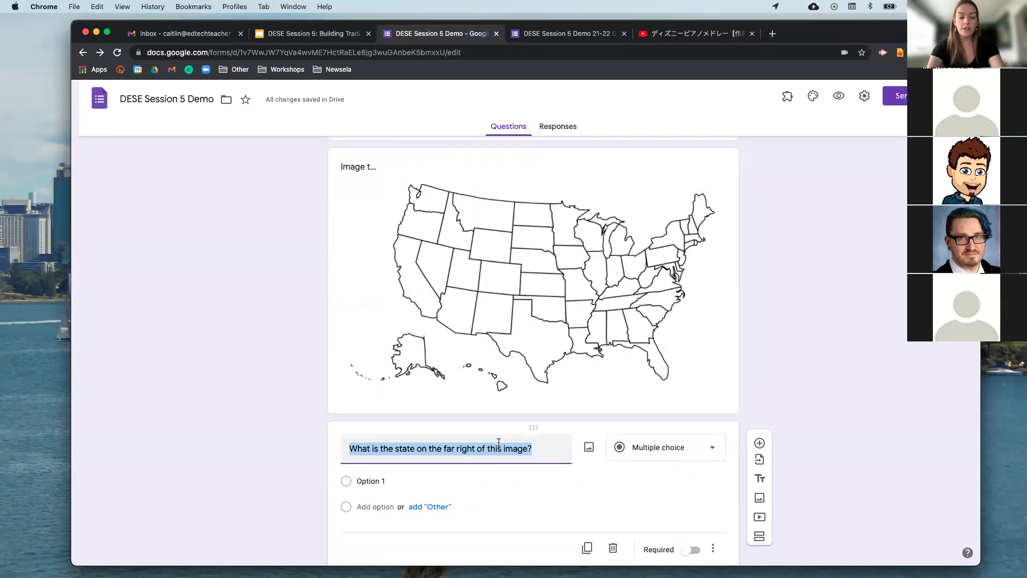
{"action": "type", "text": "What state is Texas?"}
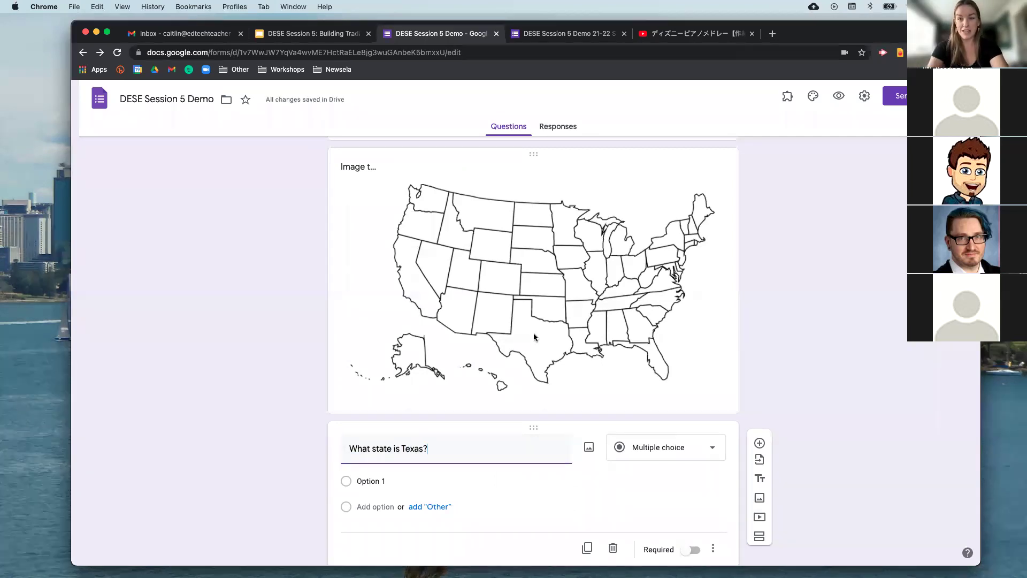
{"action": "left_click", "coordinate": [383, 483]}
{"action": "type", "text": "A"}
{"action": "left_click", "coordinate": [378, 506]}
{"action": "type", "text": "B"}
{"action": "left_click", "coordinate": [399, 477]}
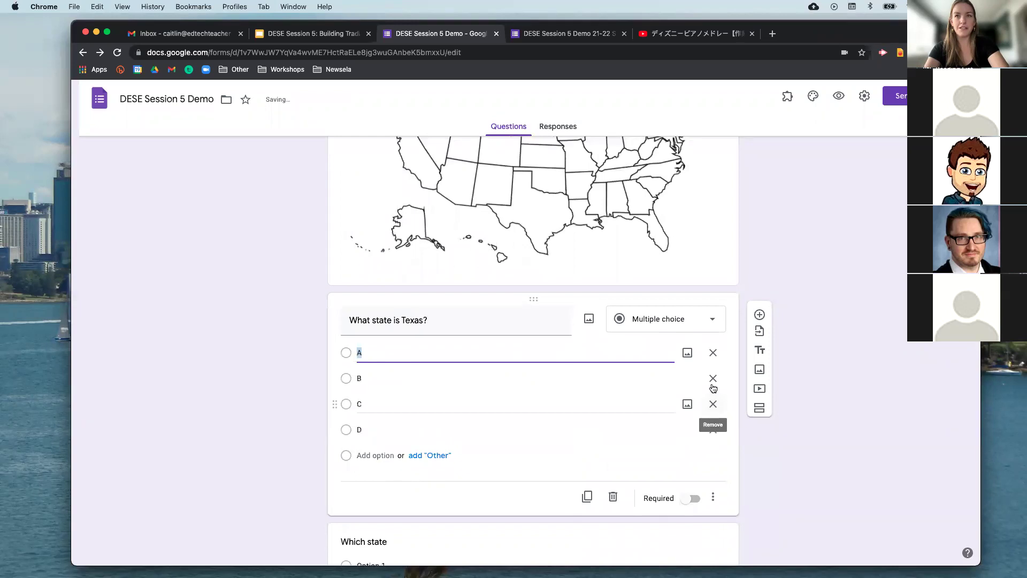
Duplicate the Texas question and title the copy "What state is Florida?".
{"action": "left_click", "coordinate": [587, 497]}
{"action": "type", "text": "W"}
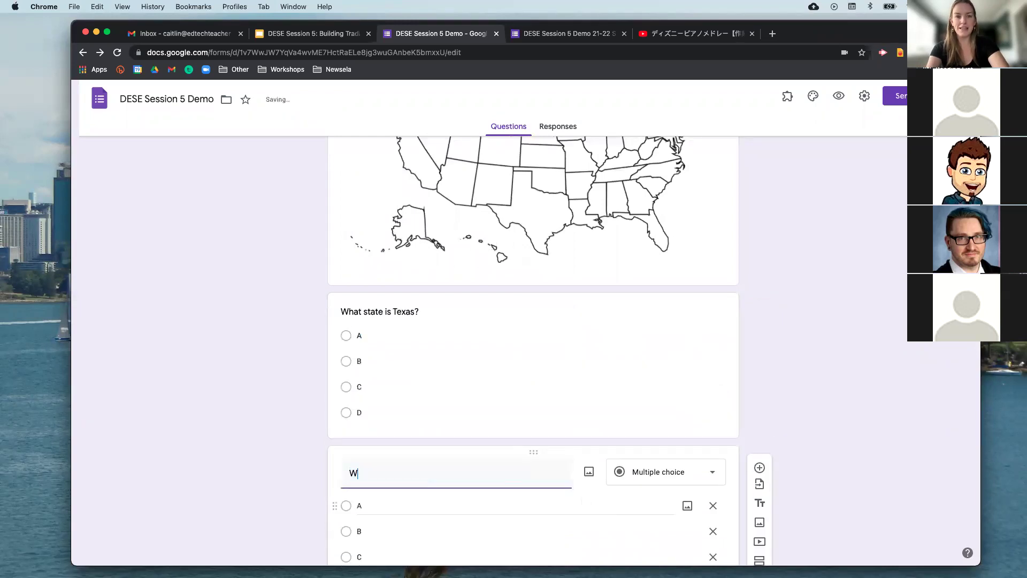
{"action": "type", "text": "hat state is Florida?"}
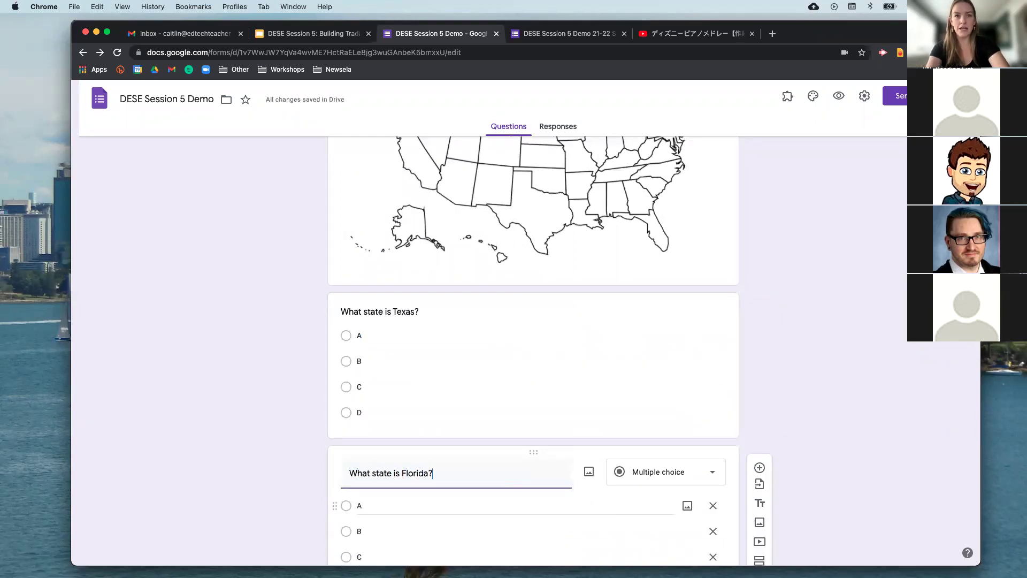
Duplicate the Florida question and title the copy "What state is Washington?".
{"action": "scroll", "coordinate": [583, 529], "scroll_direction": "down", "scroll_amount": 3}
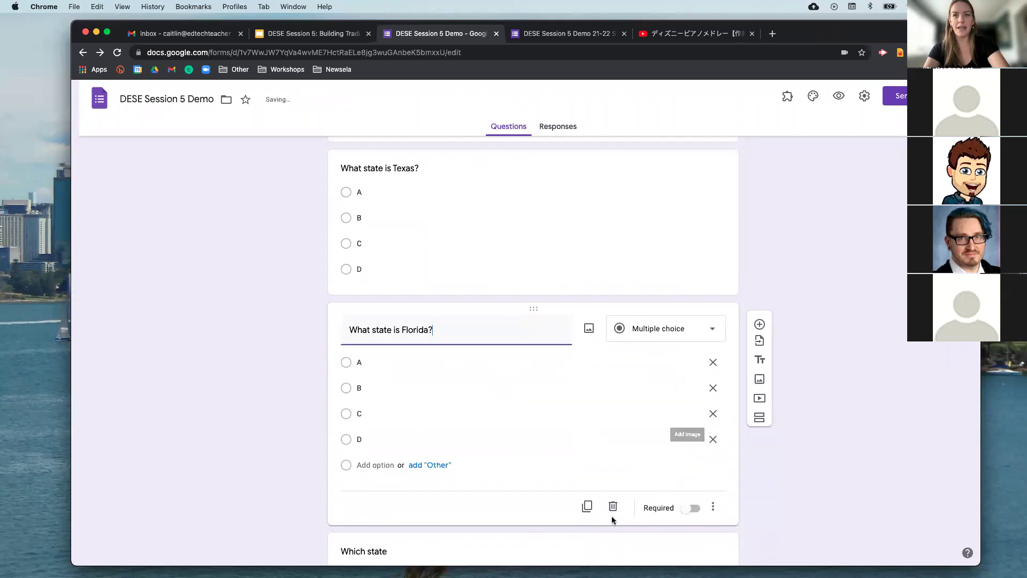
{"action": "left_click", "coordinate": [586, 506]}
{"action": "type", "text": "What s"}
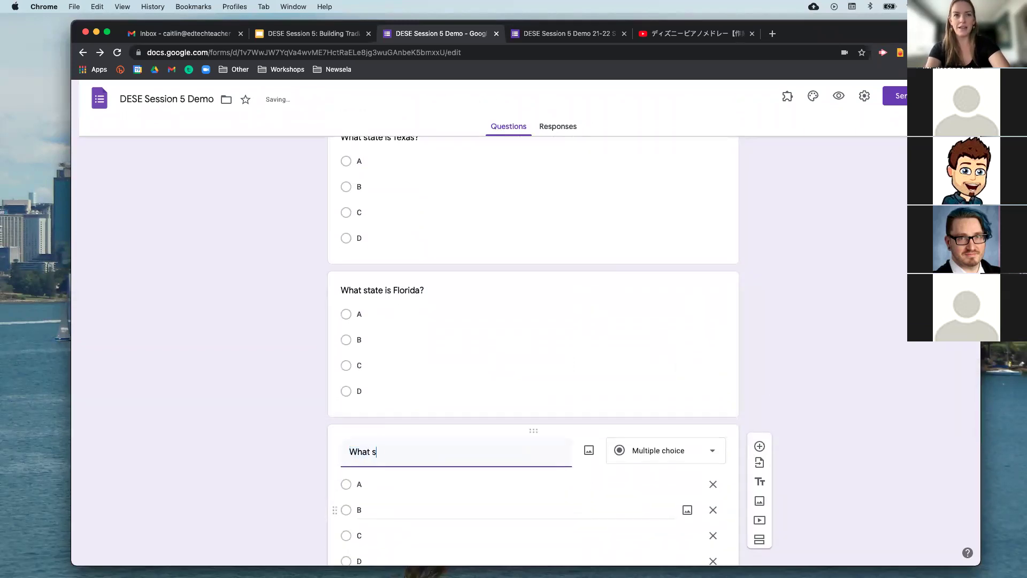
{"action": "type", "text": "tate is Washington?"}
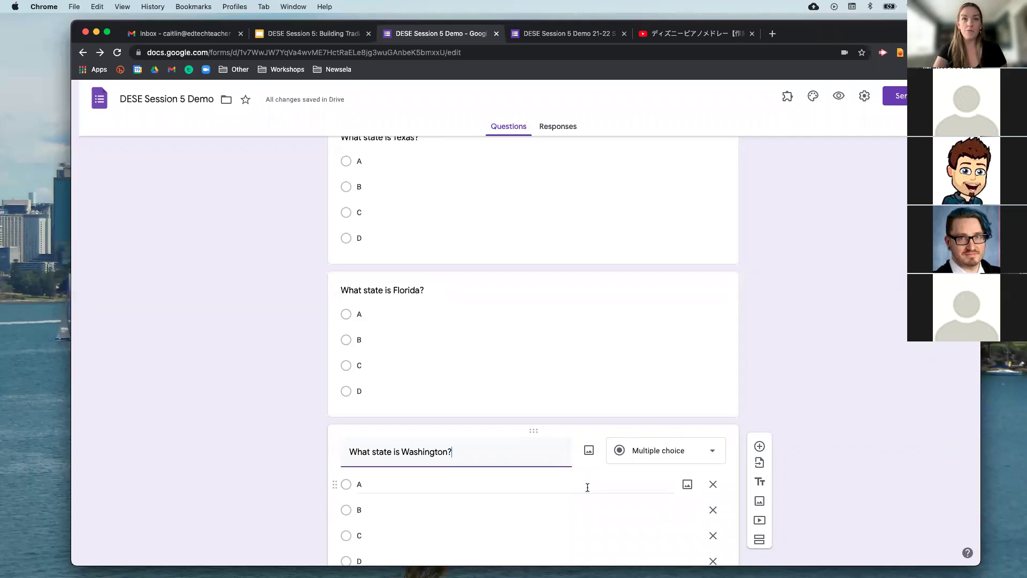
Delete the unfinished "Which state" question below the Washington question.
{"action": "scroll", "coordinate": [560, 383], "scroll_direction": "down", "scroll_amount": 2}
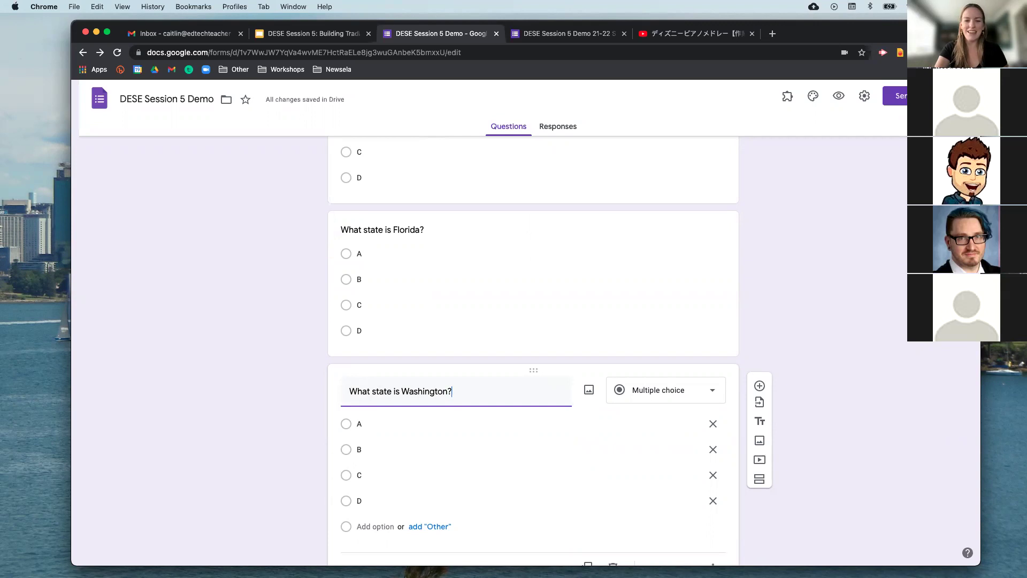
{"action": "scroll", "coordinate": [823, 396], "scroll_direction": "down", "scroll_amount": 10}
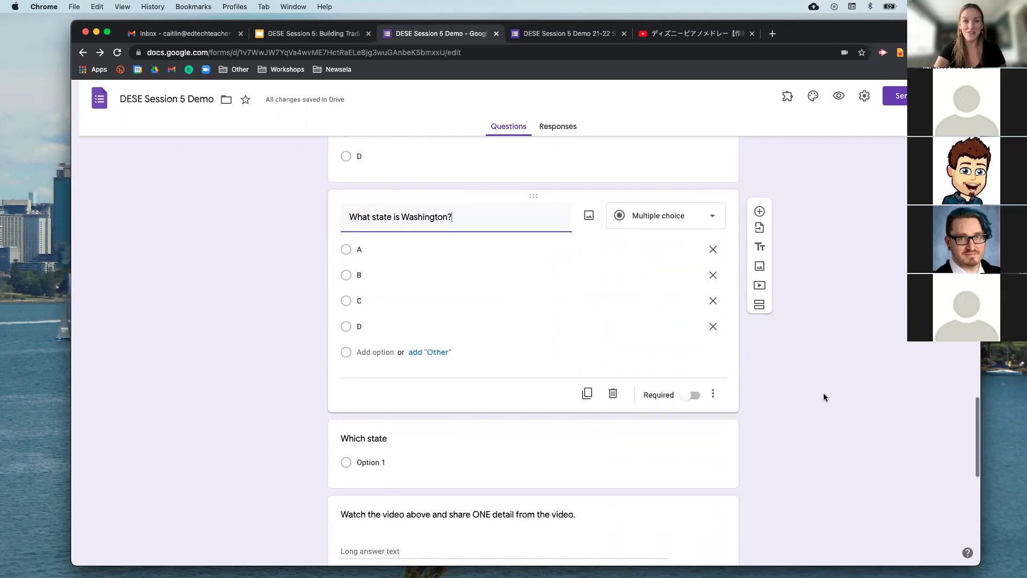
{"action": "scroll", "coordinate": [823, 396], "scroll_direction": "up", "scroll_amount": 5}
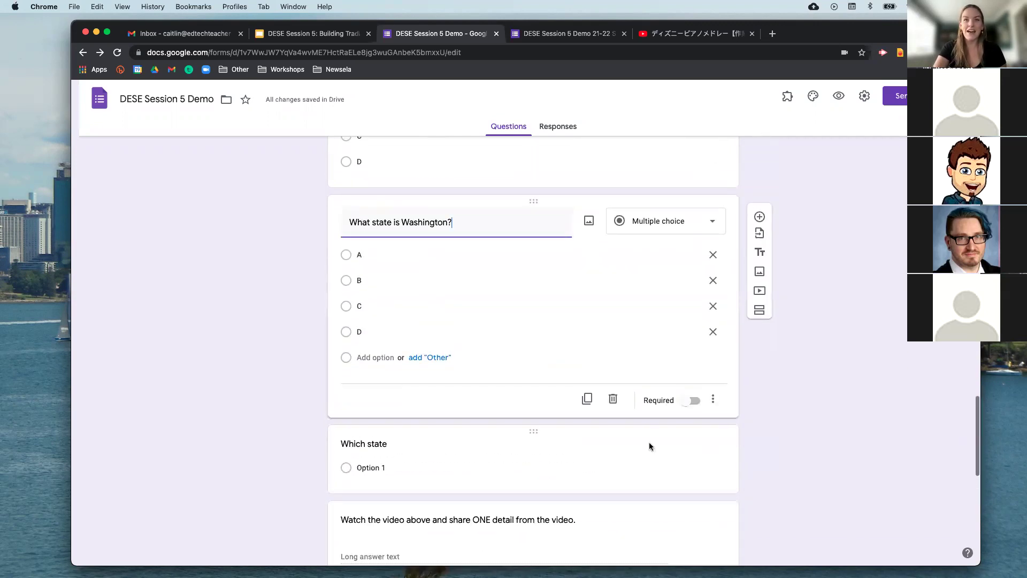
{"action": "left_click", "coordinate": [586, 454]}
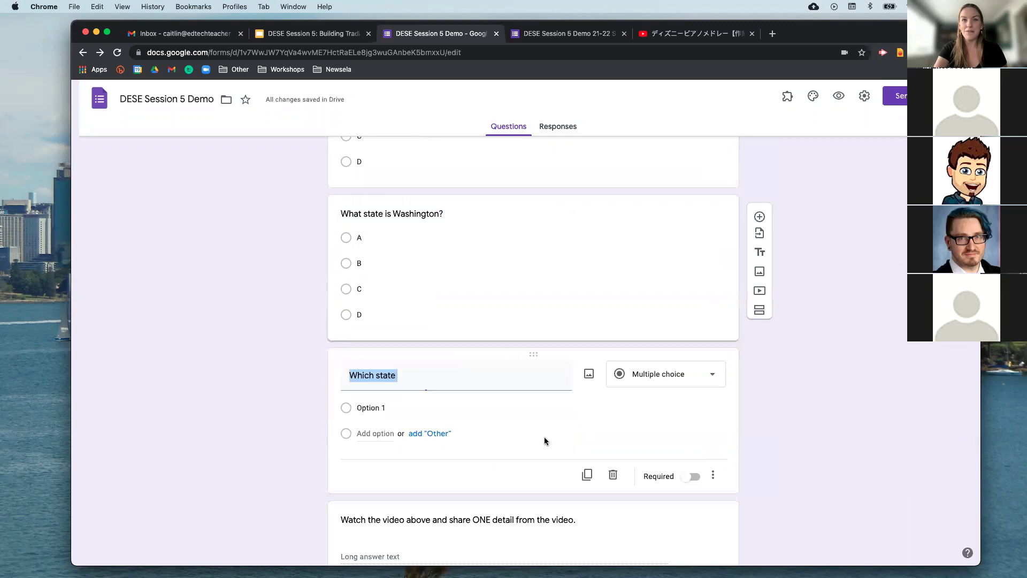
{"action": "left_click", "coordinate": [611, 474]}
{"action": "scroll", "coordinate": [736, 473], "scroll_direction": "up", "scroll_amount": 20}
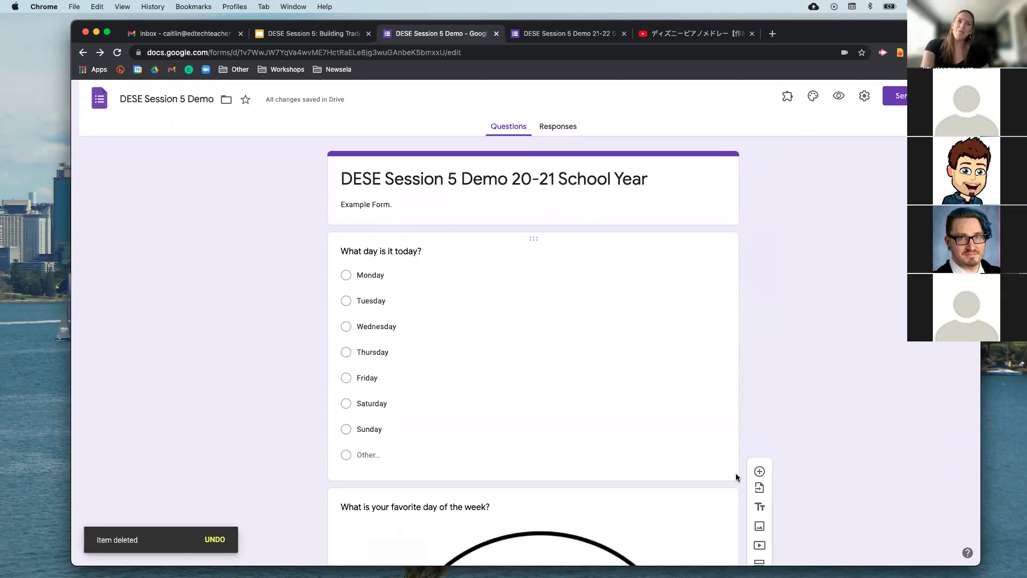
{"action": "scroll", "coordinate": [810, 433], "scroll_direction": "down", "scroll_amount": 2}
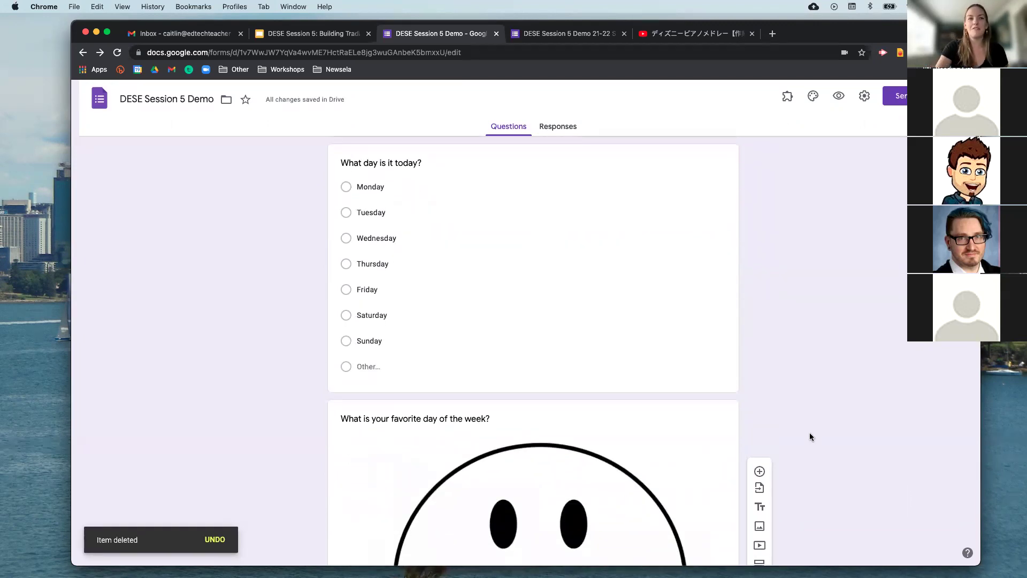
{"action": "scroll", "coordinate": [810, 437], "scroll_direction": "down", "scroll_amount": 3}
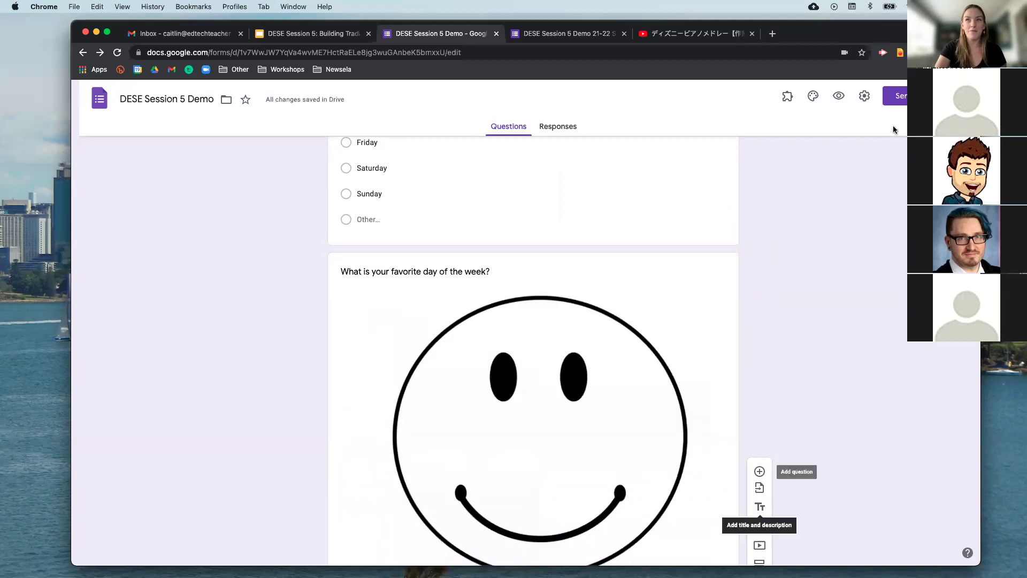
Preview the form as a respondent sees it and look through its questions.
{"action": "left_click", "coordinate": [838, 97]}
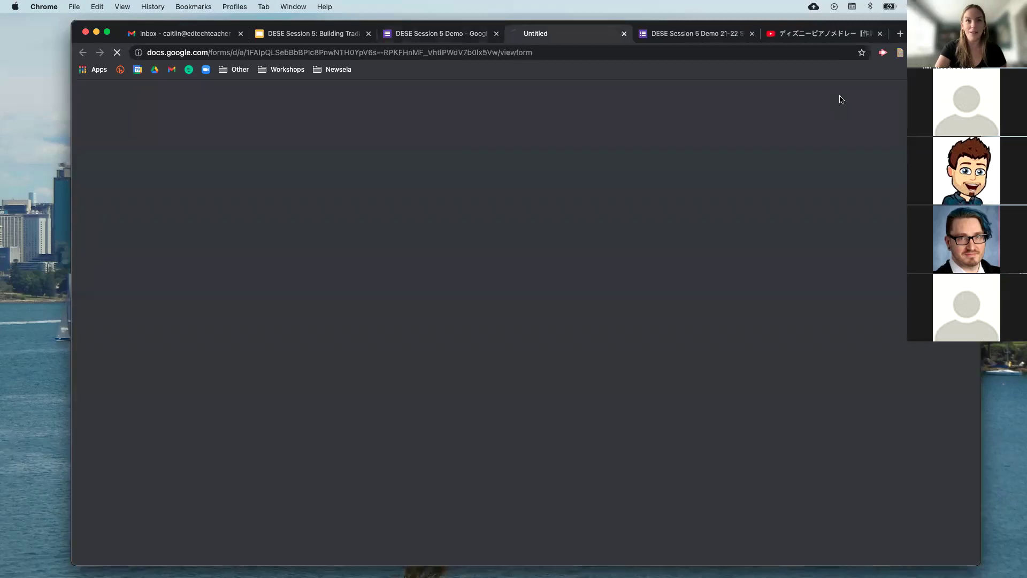
{"action": "scroll", "coordinate": [495, 337], "scroll_direction": "down", "scroll_amount": 3}
{"action": "scroll", "coordinate": [495, 337], "scroll_direction": "down", "scroll_amount": 15}
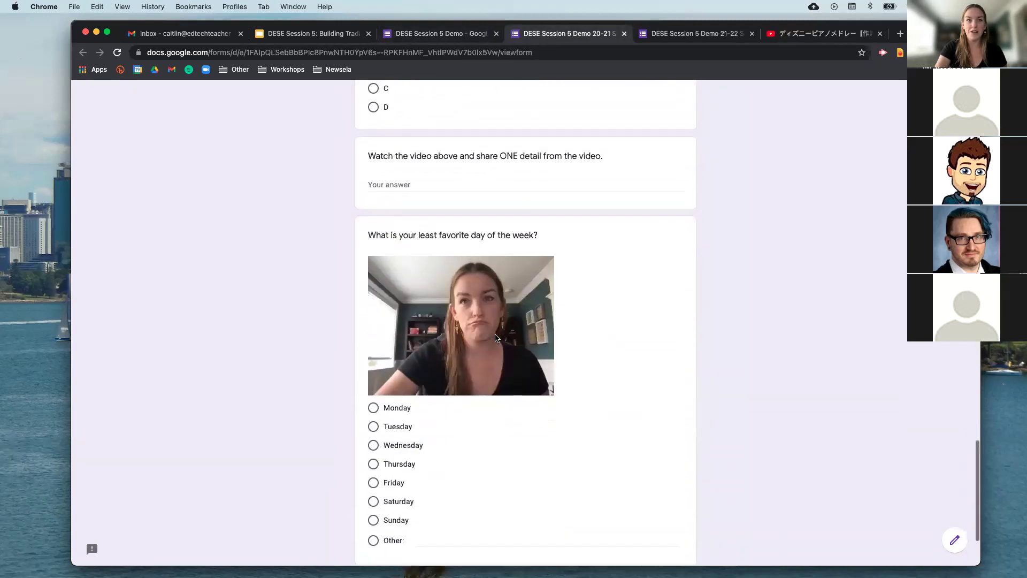
{"action": "scroll", "coordinate": [496, 337], "scroll_direction": "down", "scroll_amount": 3}
{"action": "scroll", "coordinate": [496, 337], "scroll_direction": "up", "scroll_amount": 10}
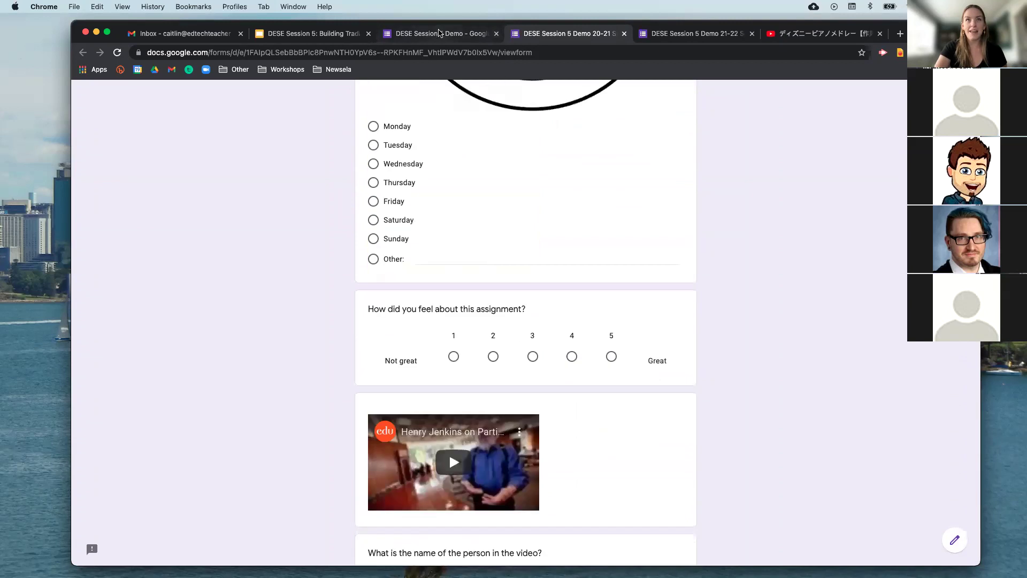
Back in the form editor, add a title block directly above the video and title it "VIDEO REFLECTION".
{"action": "left_click", "coordinate": [439, 33]}
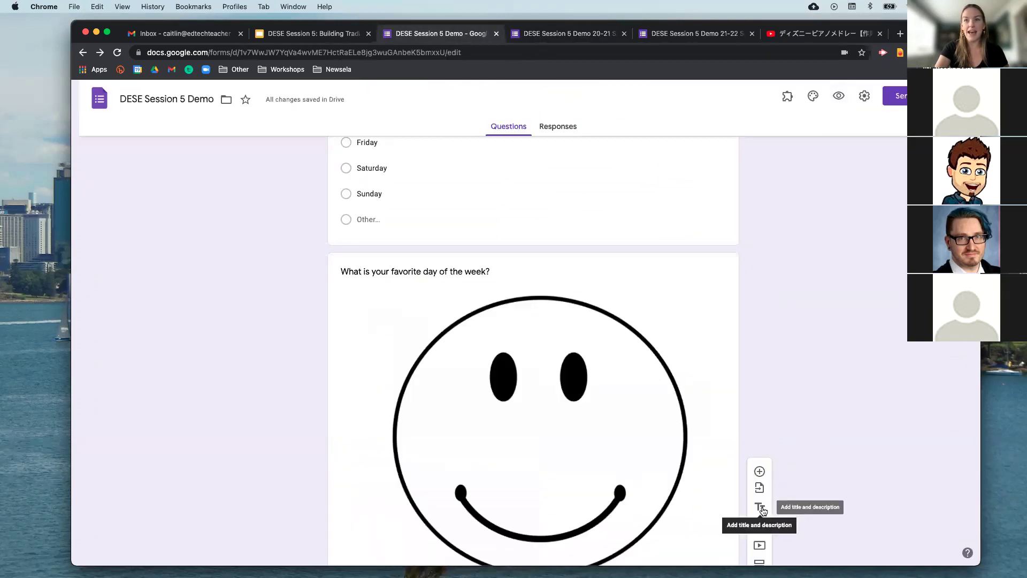
{"action": "left_click", "coordinate": [617, 343]}
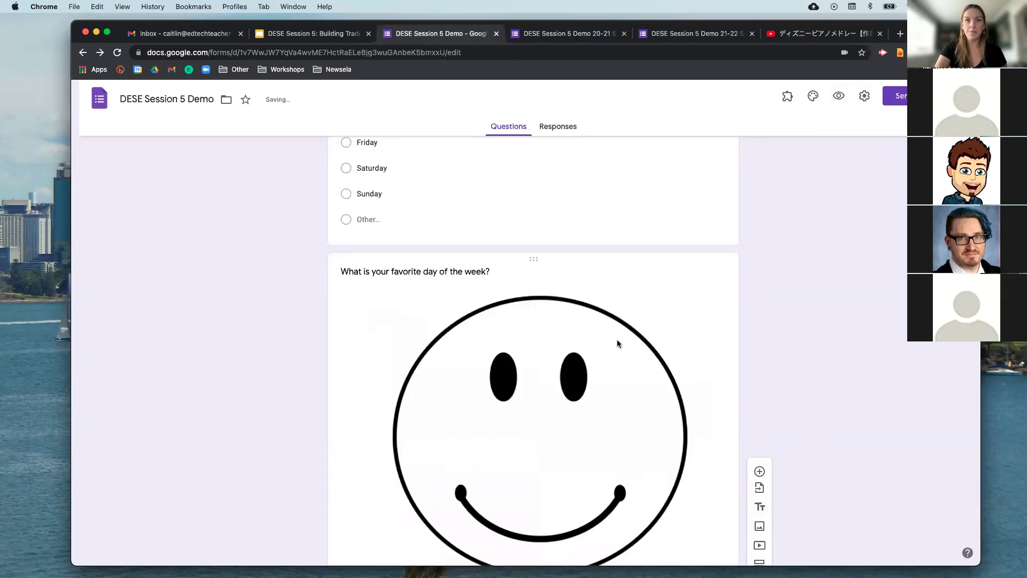
{"action": "scroll", "coordinate": [617, 343], "scroll_direction": "up", "scroll_amount": 1}
{"action": "scroll", "coordinate": [617, 343], "scroll_direction": "down", "scroll_amount": 15}
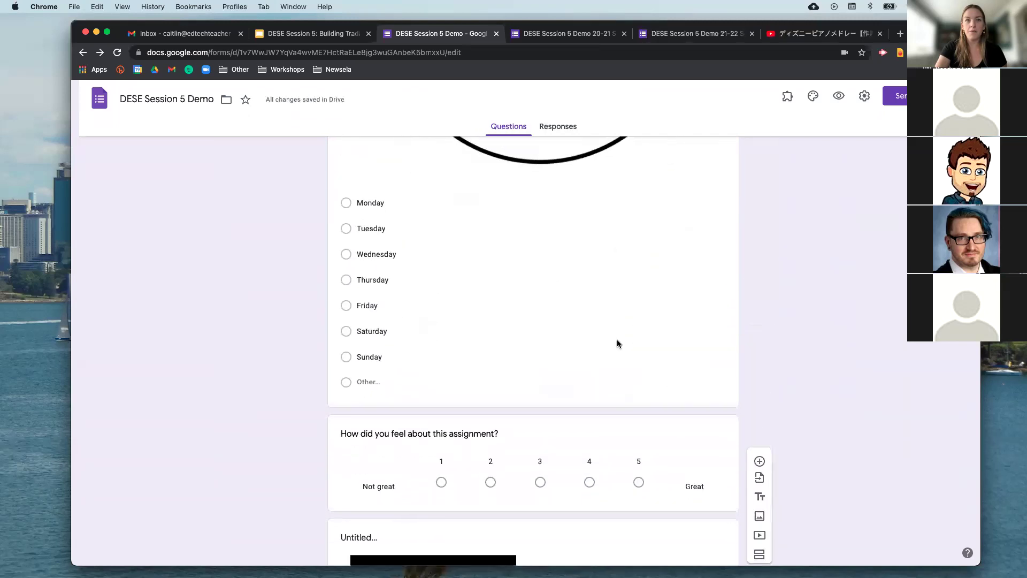
{"action": "scroll", "coordinate": [618, 343], "scroll_direction": "up", "scroll_amount": 7}
{"action": "scroll", "coordinate": [618, 343], "scroll_direction": "down", "scroll_amount": 12}
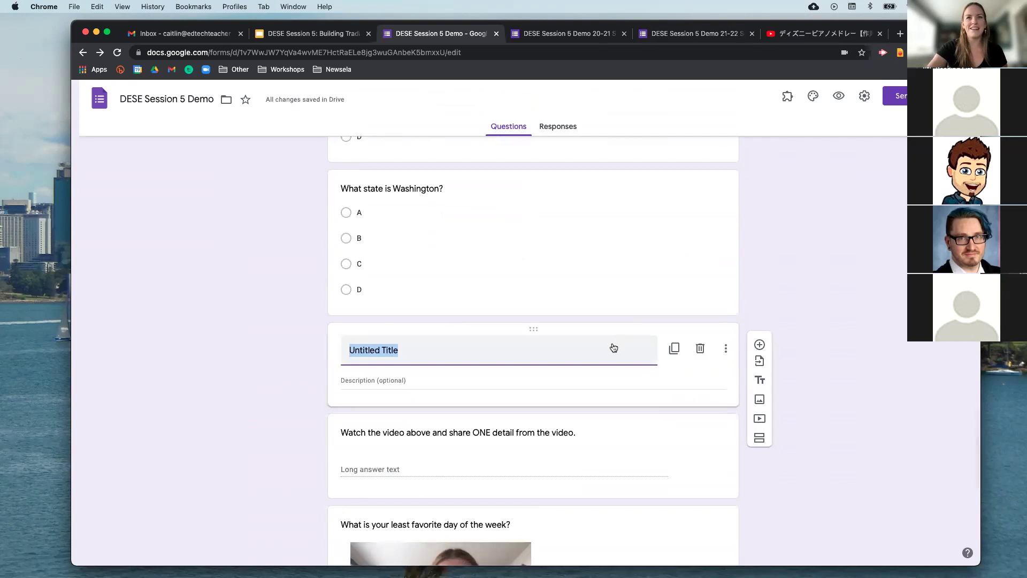
{"action": "left_click_drag", "start_coordinate": [533, 330], "coordinate": [570, 231]}
{"action": "type", "text": "VIDEO REFLECTION"}
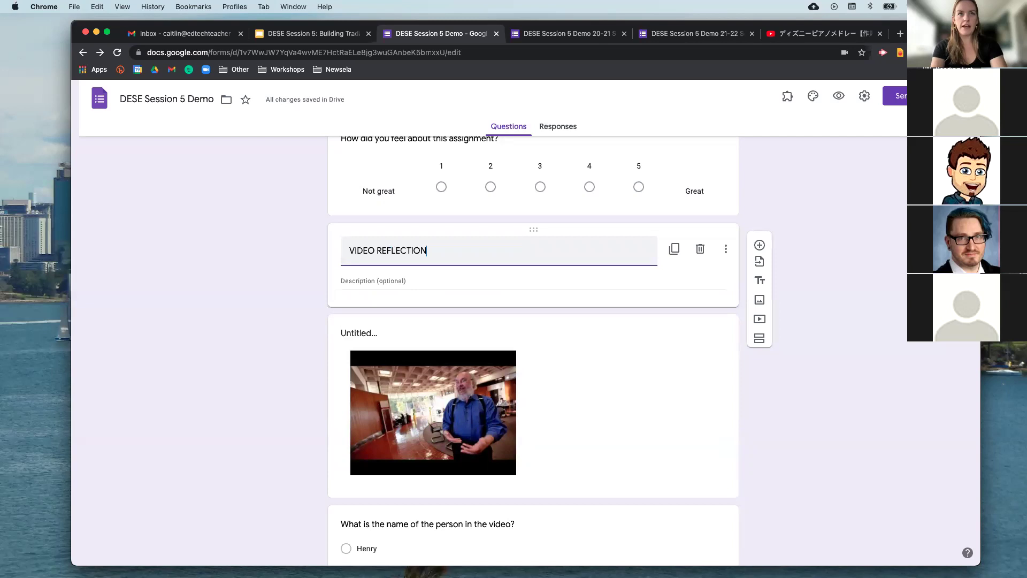
Describe the VIDEO REFLECTION block as "This set of questions related to a video. There will be comprehension questions and reflection questions.".
{"action": "left_click", "coordinate": [412, 278]}
{"action": "type", "text": "The"}
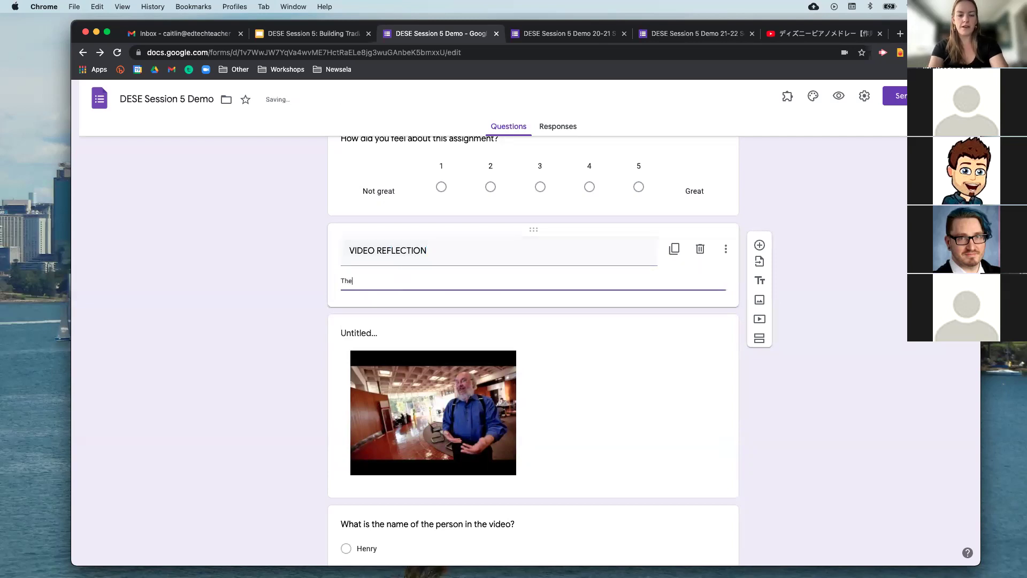
{"action": "type", "text": "s set of quets"}
{"action": "key", "text": "BackSpace"}
{"action": "key", "text": "BackSpace"}
{"action": "type", "text": "stions related to a video. There will be comprehension questions and refle"}
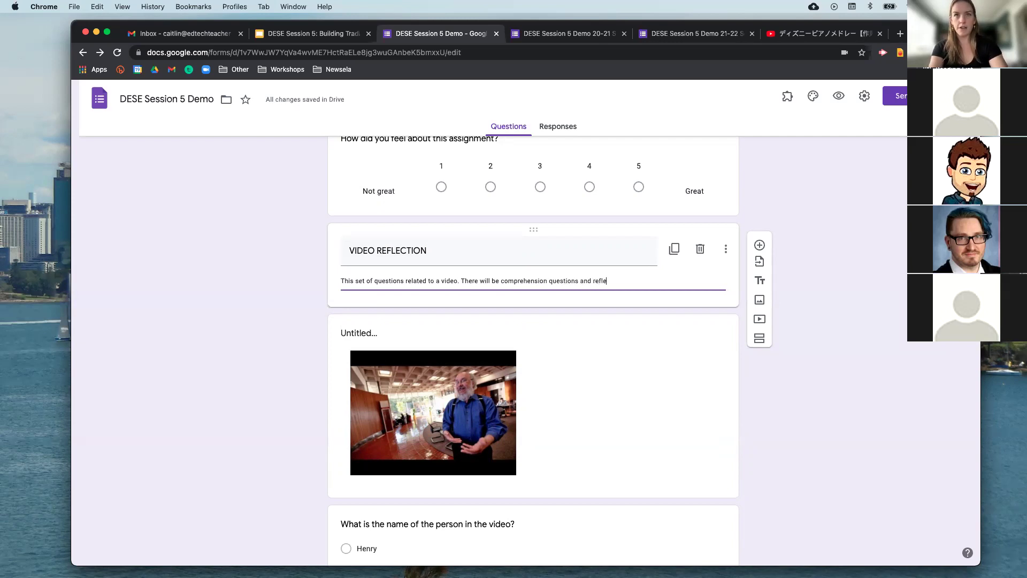
{"action": "type", "text": "ction questions."}
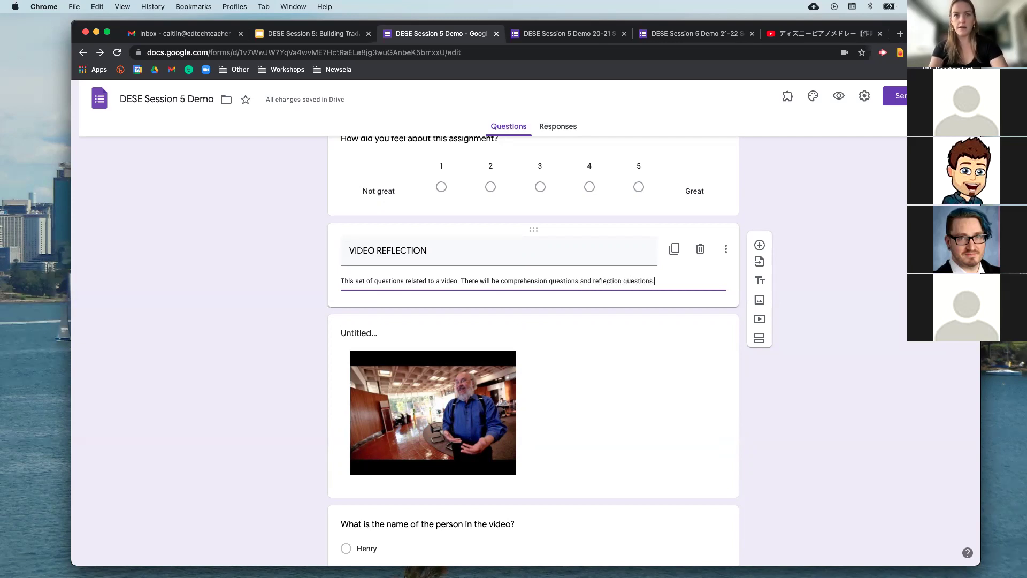
Move the "Watch the video above and share ONE detail from the video." question directly below the video.
{"action": "scroll", "coordinate": [364, 387], "scroll_direction": "down", "scroll_amount": 8}
{"action": "scroll", "coordinate": [364, 387], "scroll_direction": "down", "scroll_amount": 12}
{"action": "left_click_drag", "start_coordinate": [489, 290], "coordinate": [557, 436]}
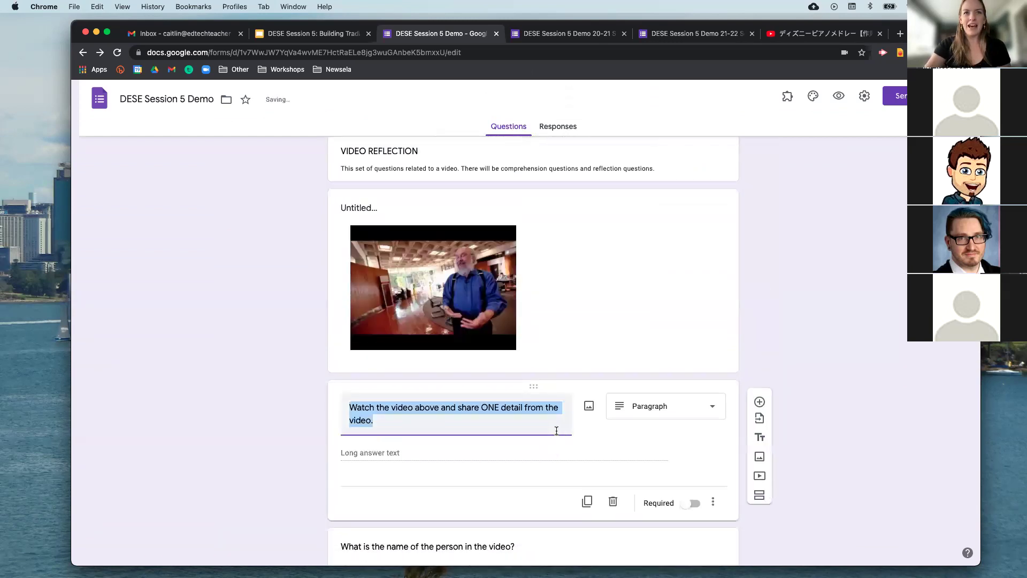
Add a title block directly above the map, titled "MAP QUESTION" with the description "These questions are related to maps.".
{"action": "scroll", "coordinate": [495, 416], "scroll_direction": "down", "scroll_amount": 4}
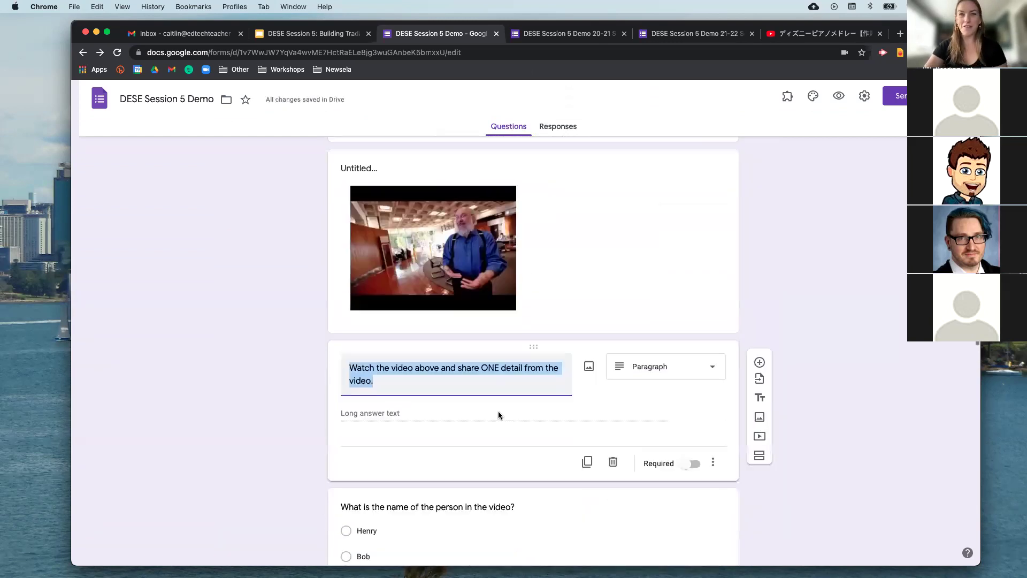
{"action": "left_click", "coordinate": [655, 461]}
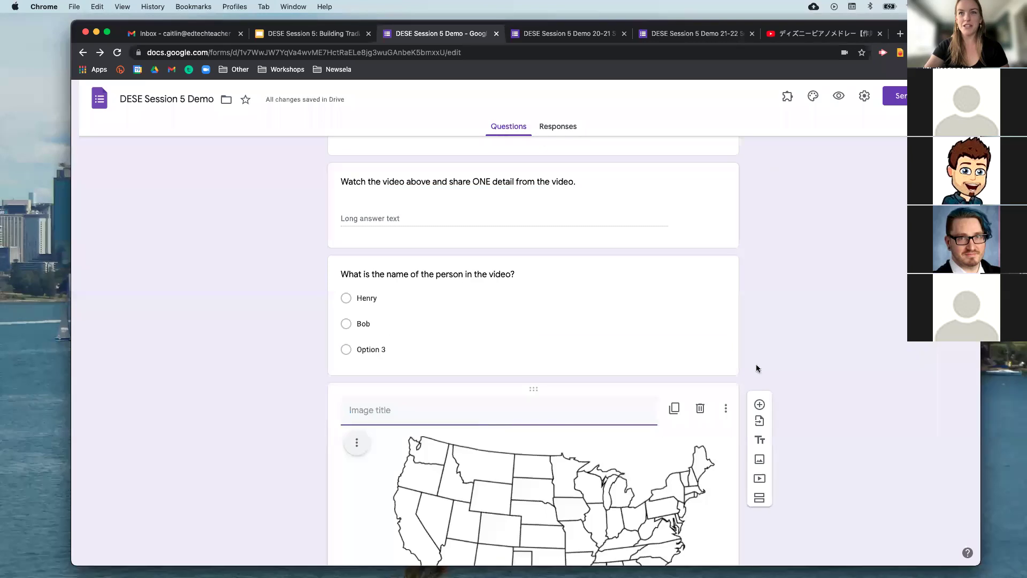
{"action": "left_click", "coordinate": [759, 440]}
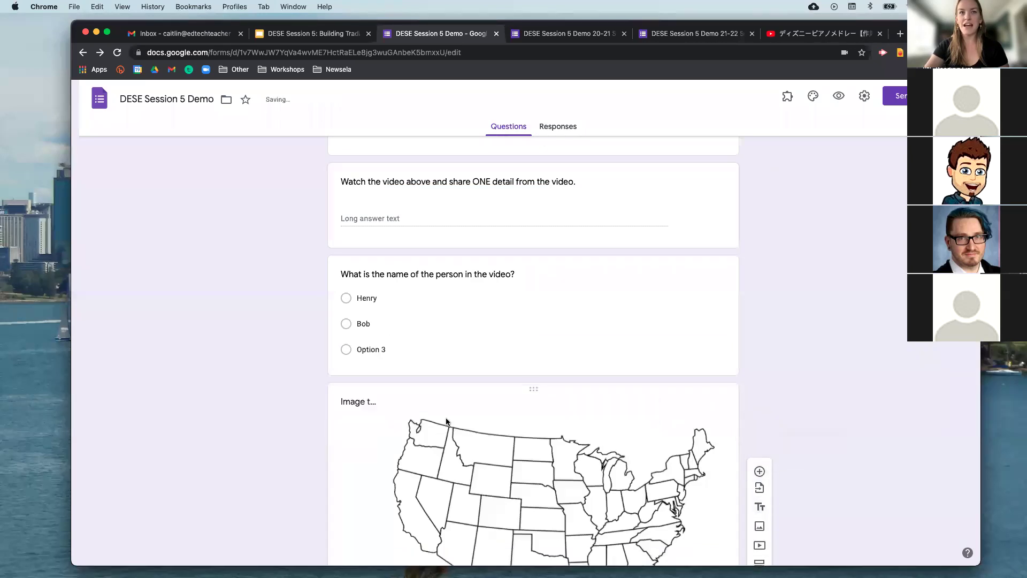
{"action": "left_click_drag", "start_coordinate": [528, 438], "coordinate": [534, 239]}
{"action": "left_click", "coordinate": [534, 248]}
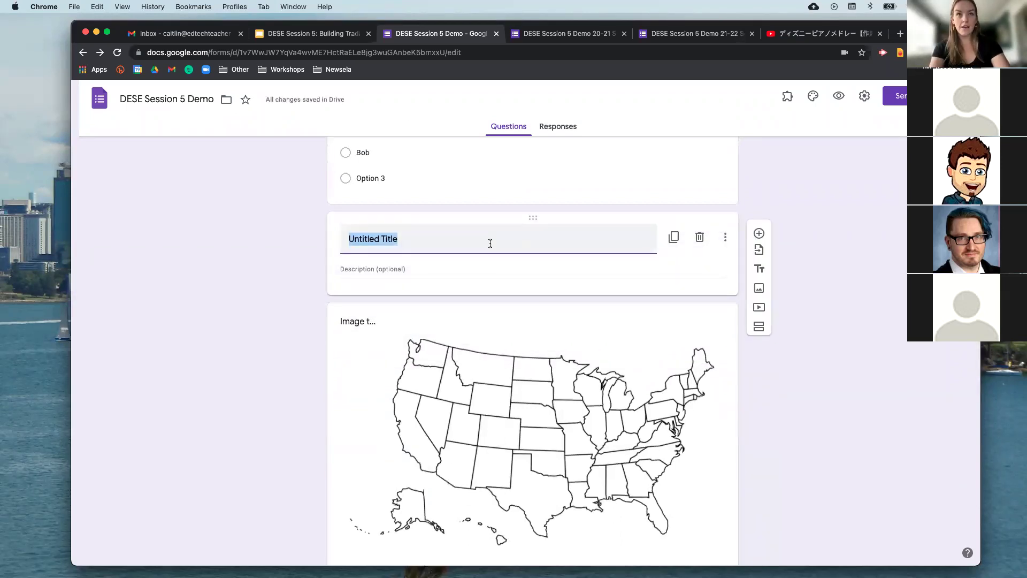
{"action": "type", "text": "MAP QUESTION"}
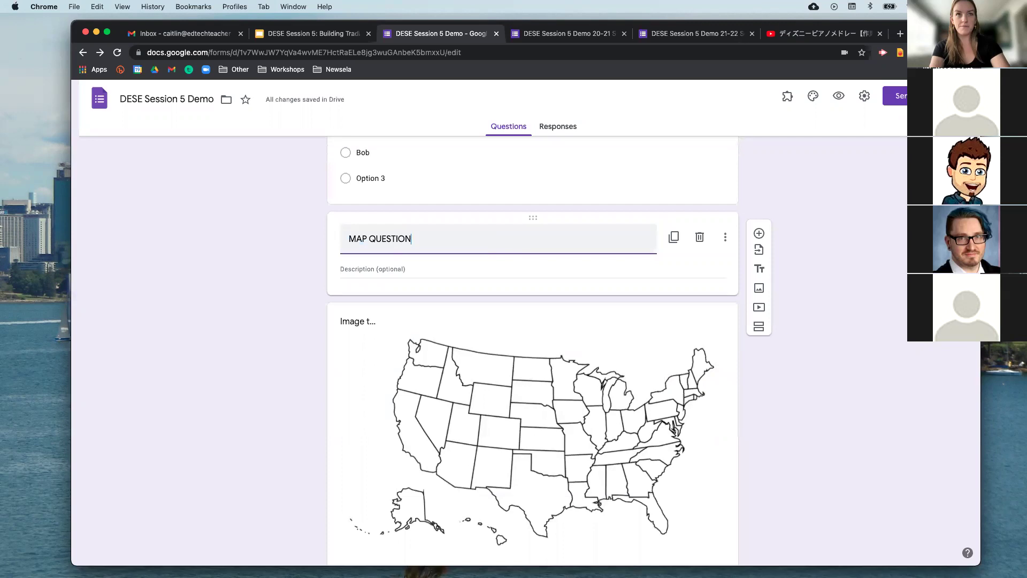
{"action": "left_click", "coordinate": [488, 270]}
{"action": "type", "text": "These questions are related to maps."}
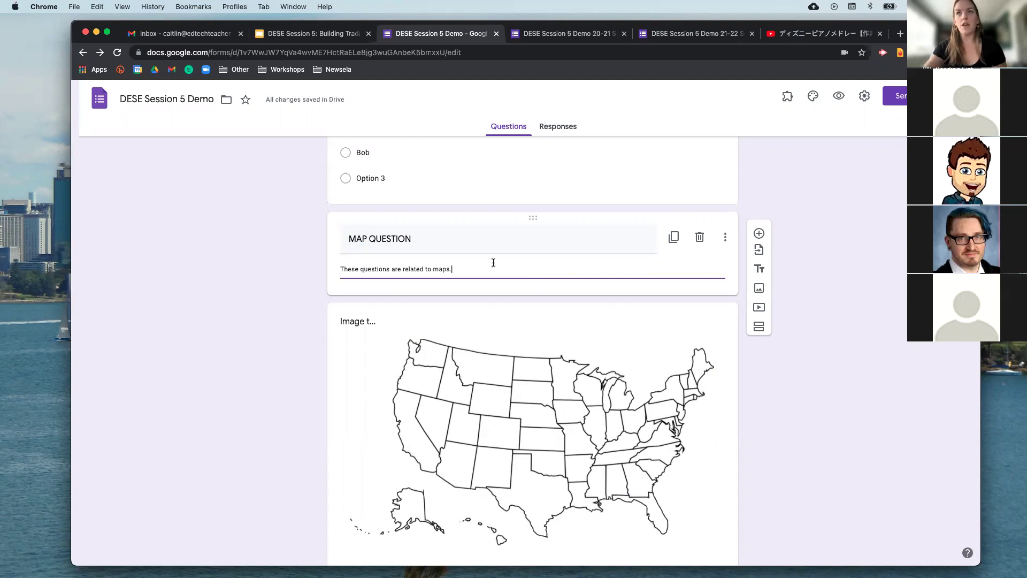
Preview the form and examine how the VIDEO REFLECTION title block looks to respondents.
{"action": "left_click", "coordinate": [839, 95]}
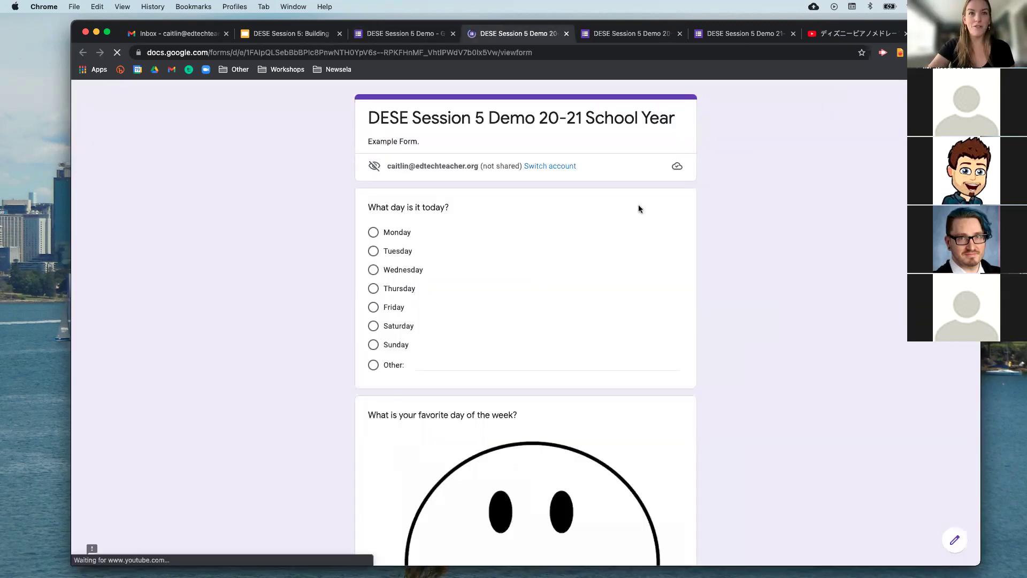
{"action": "scroll", "coordinate": [516, 321], "scroll_direction": "down", "scroll_amount": 13}
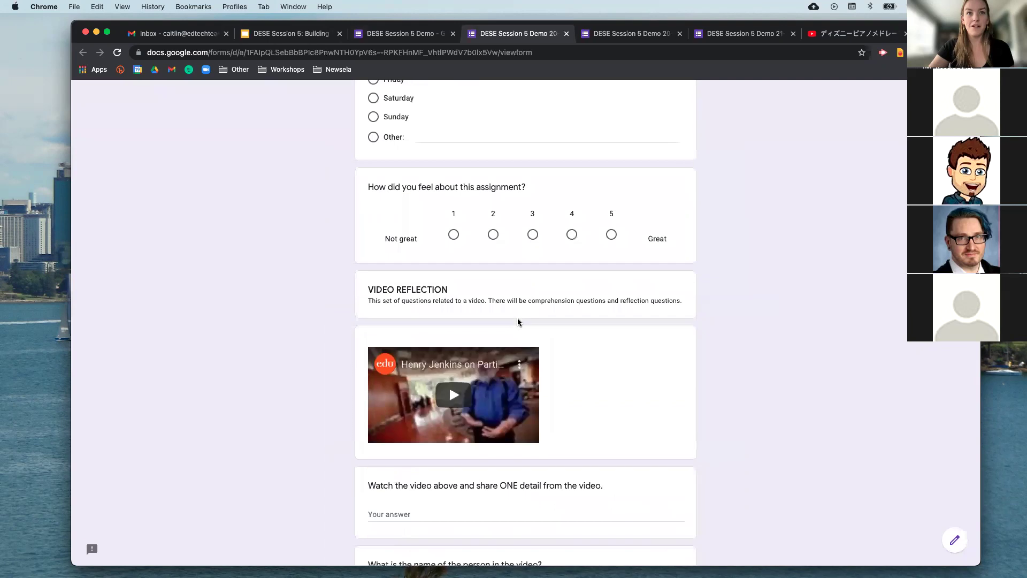
{"action": "left_click_drag", "start_coordinate": [368, 270], "coordinate": [537, 275]}
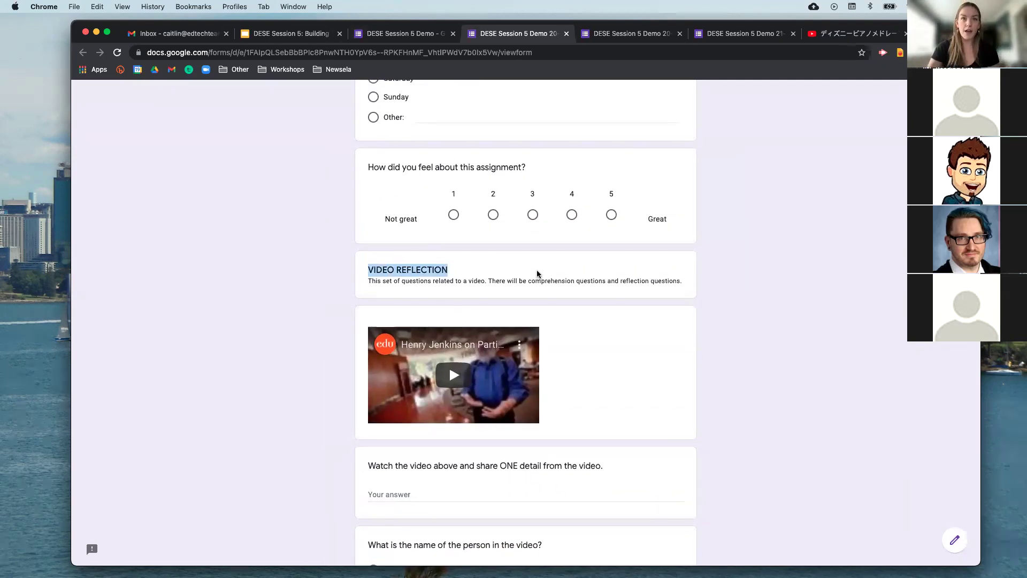
Back in the form editor, start a new section directly before the map image and delete the MAP QUESTION title block.
{"action": "left_click", "coordinate": [407, 37]}
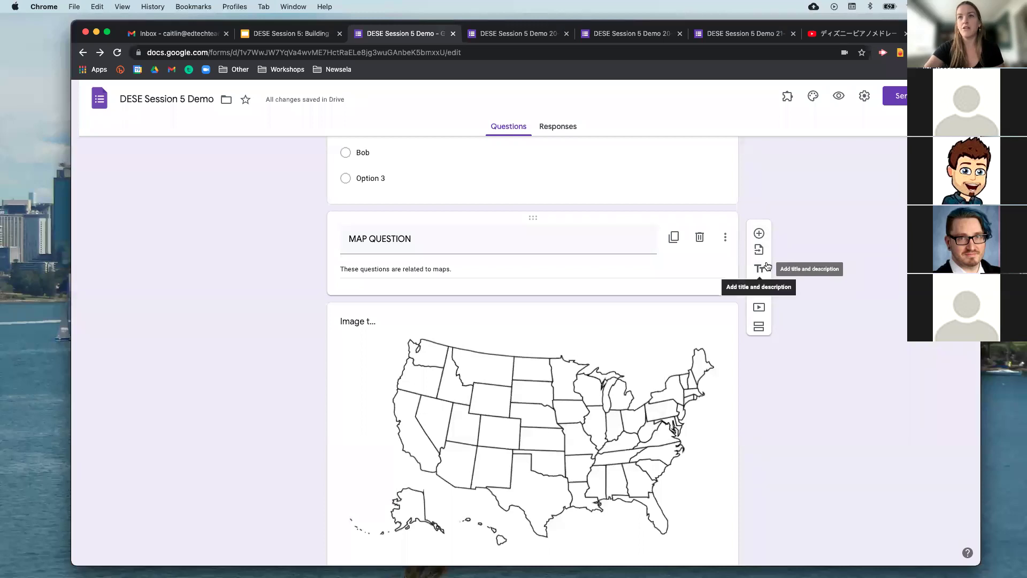
{"action": "left_click", "coordinate": [759, 328]}
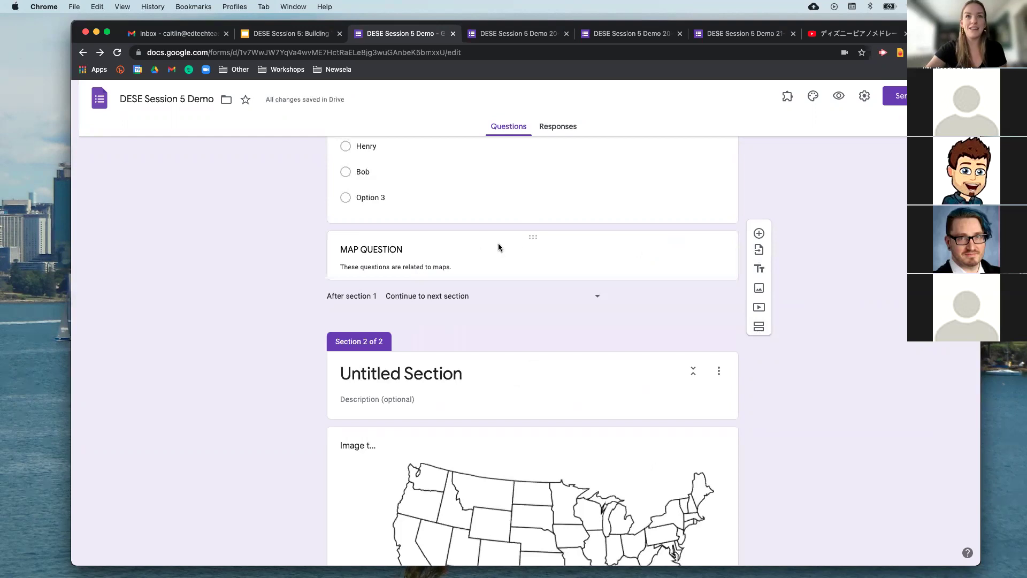
{"action": "left_click", "coordinate": [713, 249]}
{"action": "left_click", "coordinate": [699, 256]}
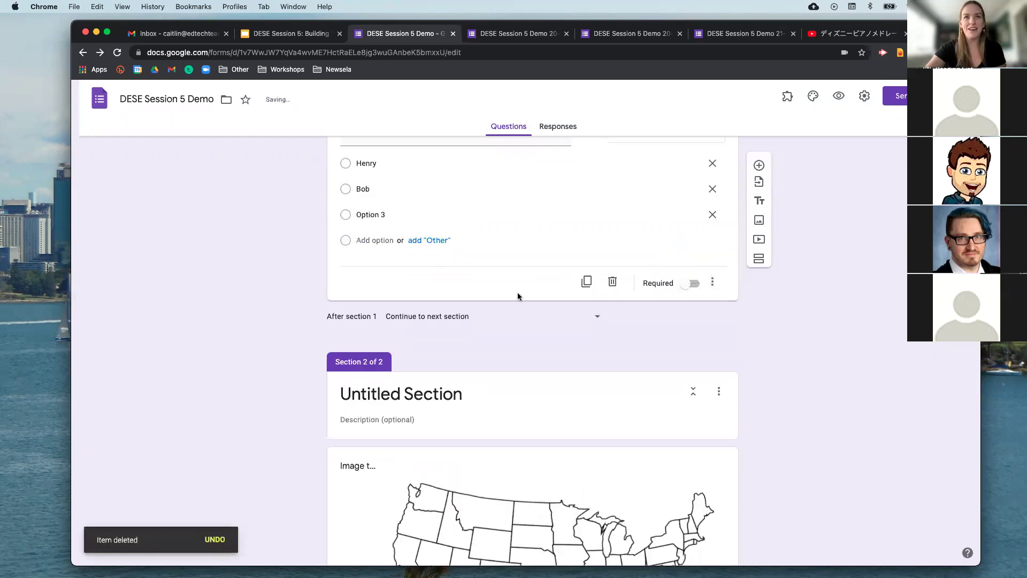
Title the new section above the map "Map Questions".
{"action": "left_click", "coordinate": [398, 389]}
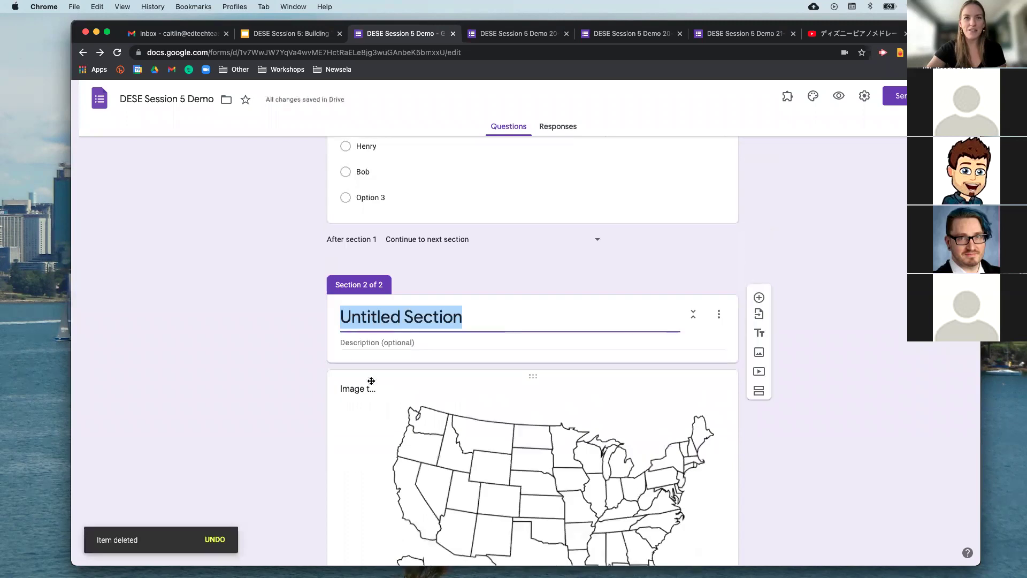
{"action": "type", "text": "Map Q"}
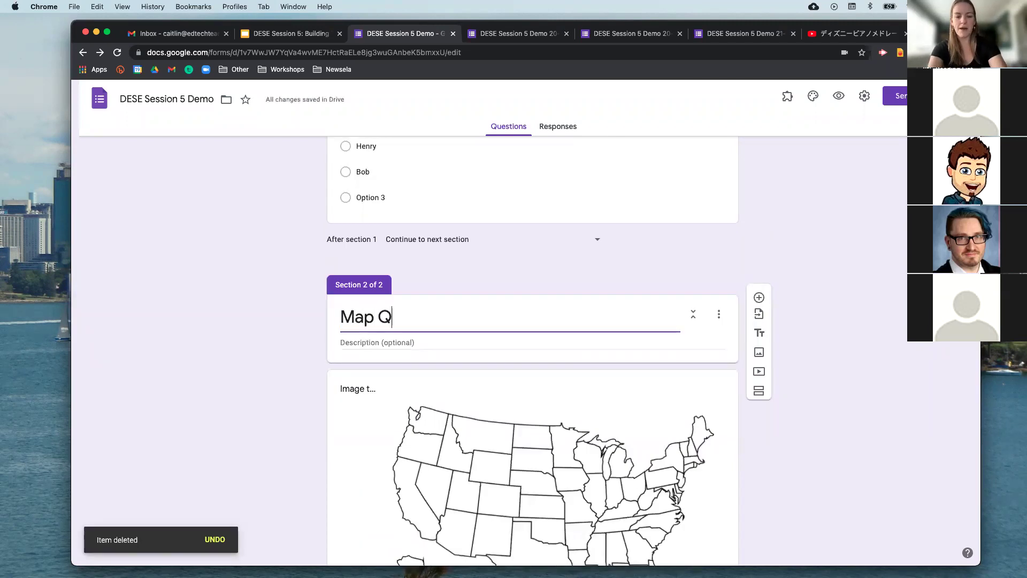
{"action": "type", "text": "uestions"}
Add a section between the last map question and the least favorite day question, and title it "Reflection".
{"action": "scroll", "coordinate": [532, 347], "scroll_direction": "down", "scroll_amount": 15}
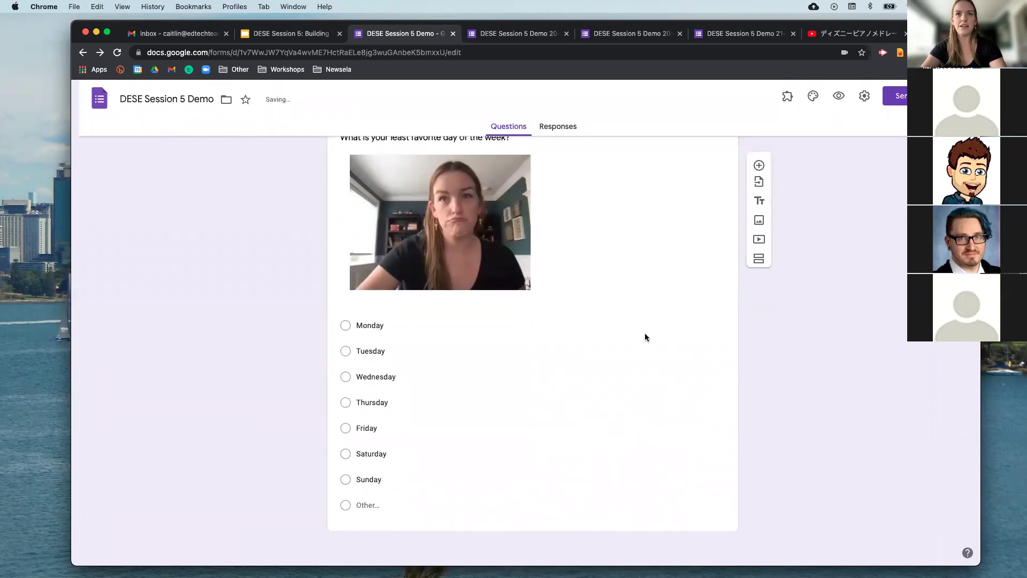
{"action": "left_click", "coordinate": [644, 333]}
{"action": "left_click", "coordinate": [557, 218]}
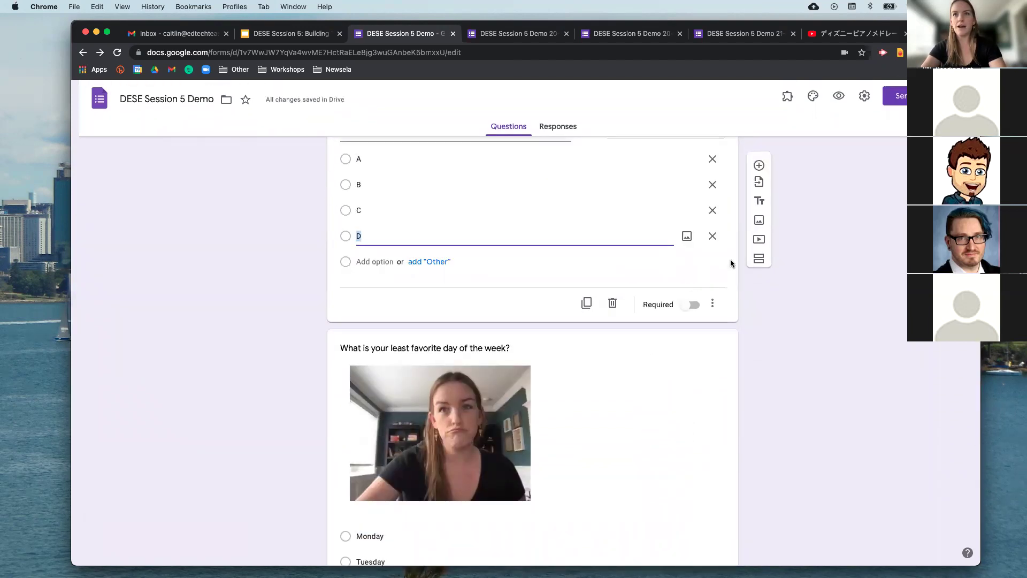
{"action": "left_click", "coordinate": [758, 259]}
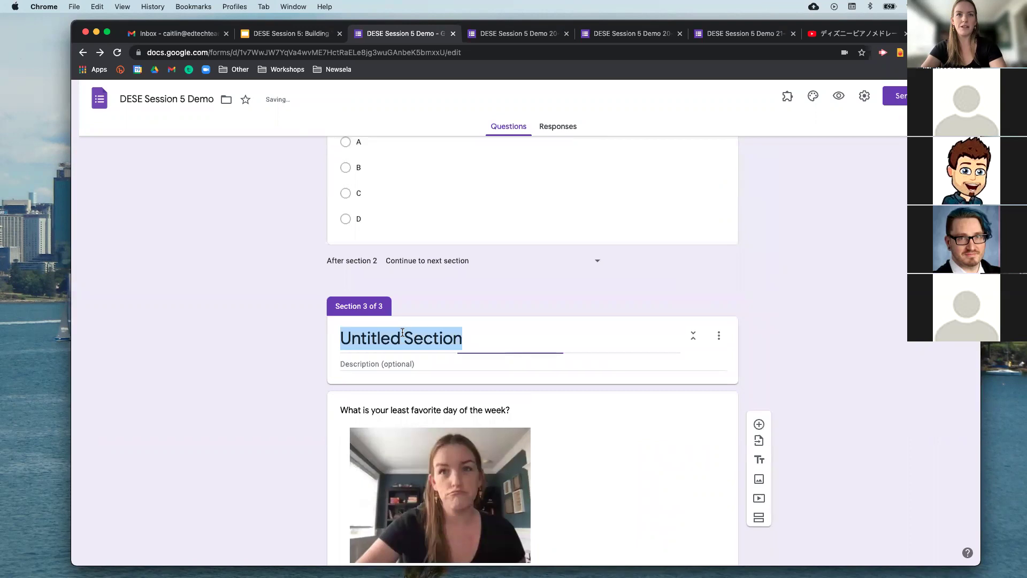
{"action": "type", "text": "Feelings/"}
{"action": "key", "text": "super+a"}
{"action": "type", "text": "reflw"}
{"action": "key", "text": "super+a"}
{"action": "type", "text": "Reflew"}
{"action": "key", "text": "BackSpace"}
{"action": "type", "text": "ction"}
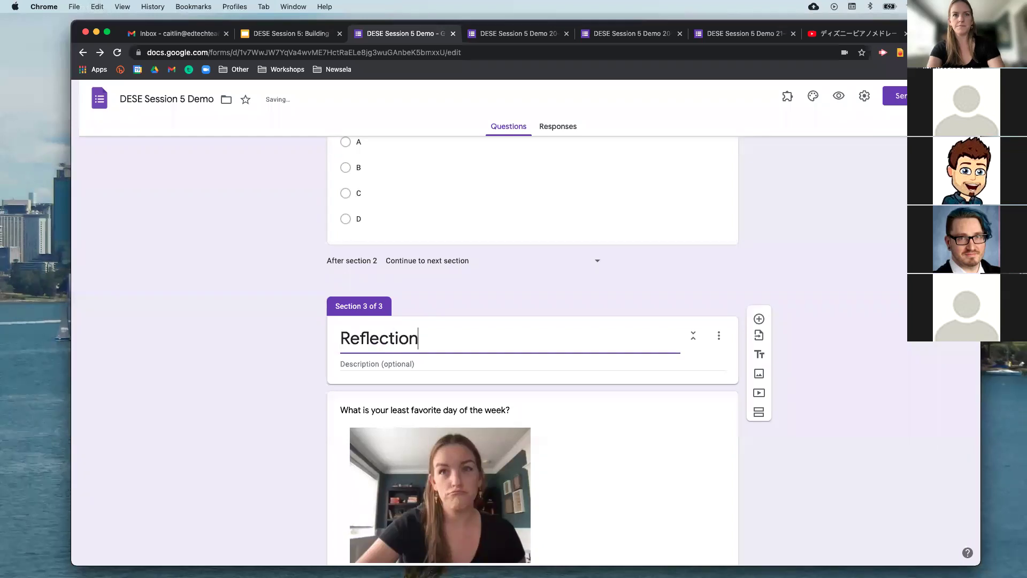
Preview the form and page through its sections as a respondent, from the first to the Reflection section.
{"action": "left_click", "coordinate": [838, 96]}
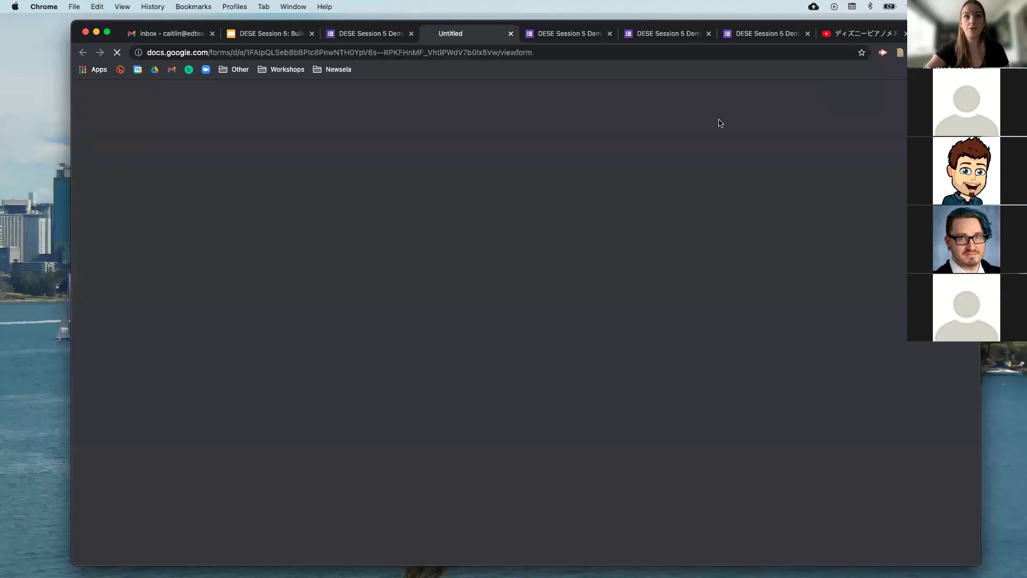
{"action": "scroll", "coordinate": [570, 276], "scroll_direction": "down", "scroll_amount": 10}
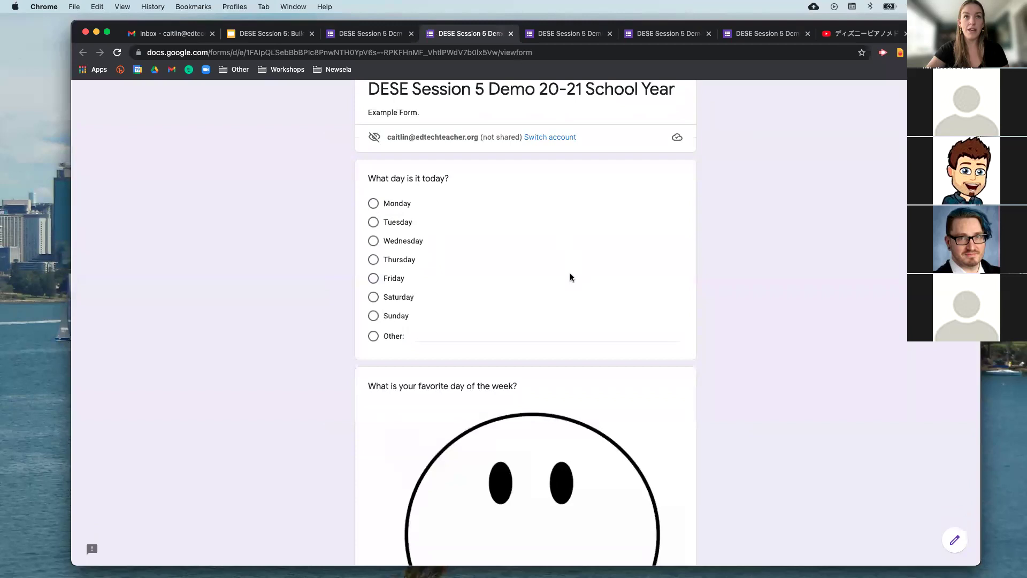
{"action": "scroll", "coordinate": [570, 277], "scroll_direction": "down", "scroll_amount": 7}
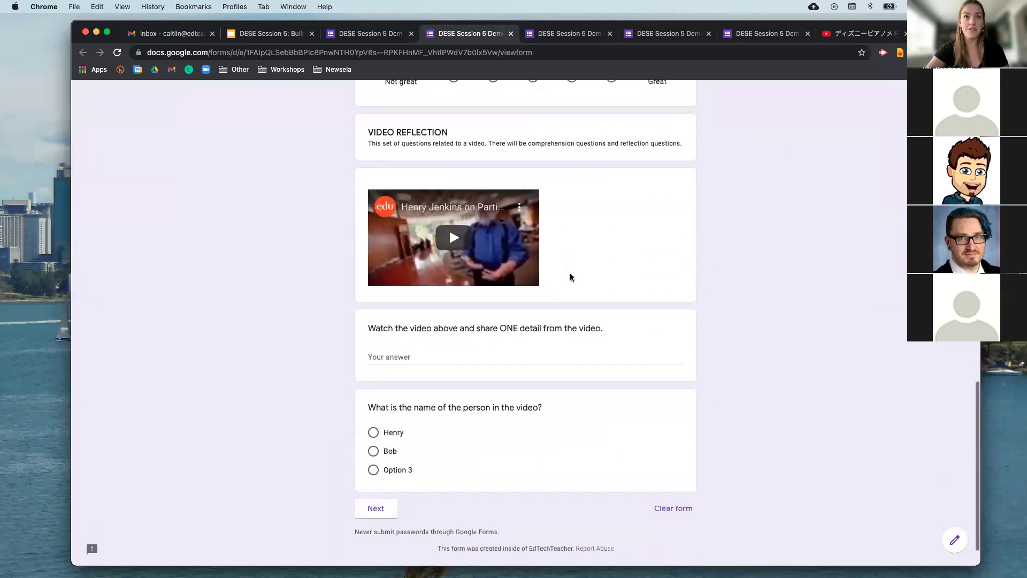
{"action": "left_click", "coordinate": [376, 471]}
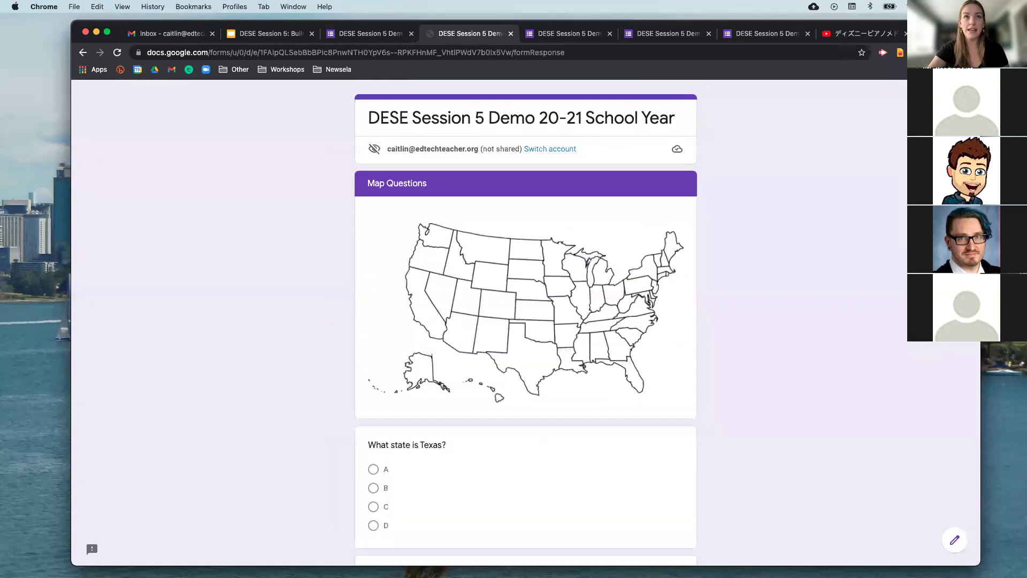
{"action": "scroll", "coordinate": [636, 372], "scroll_direction": "down", "scroll_amount": 5}
{"action": "scroll", "coordinate": [637, 373], "scroll_direction": "down", "scroll_amount": 3}
{"action": "left_click", "coordinate": [433, 474]}
{"action": "scroll", "coordinate": [528, 342], "scroll_direction": "down", "scroll_amount": 2}
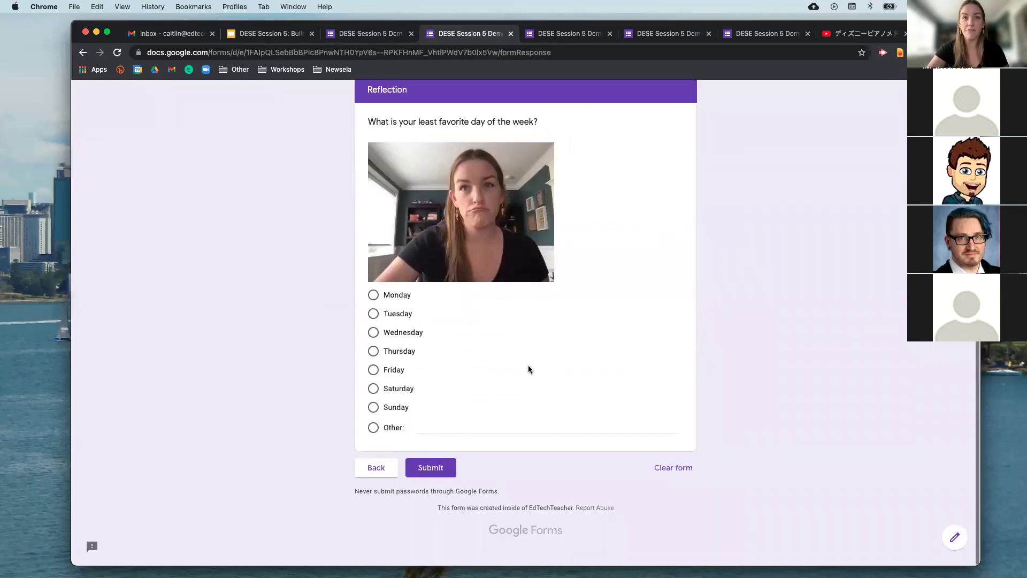
Close the form preview, the yearly form copies and the YouTube video, and return to the original form's editor.
{"action": "left_click", "coordinate": [510, 34]}
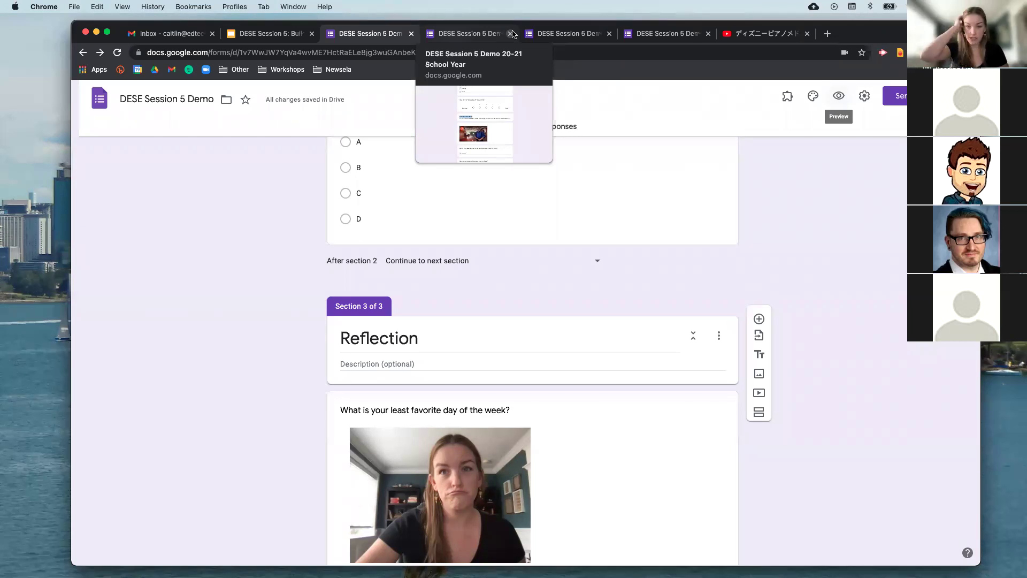
{"action": "left_click", "coordinate": [481, 36]}
{"action": "left_click", "coordinate": [511, 34]}
{"action": "left_click", "coordinate": [511, 34]}
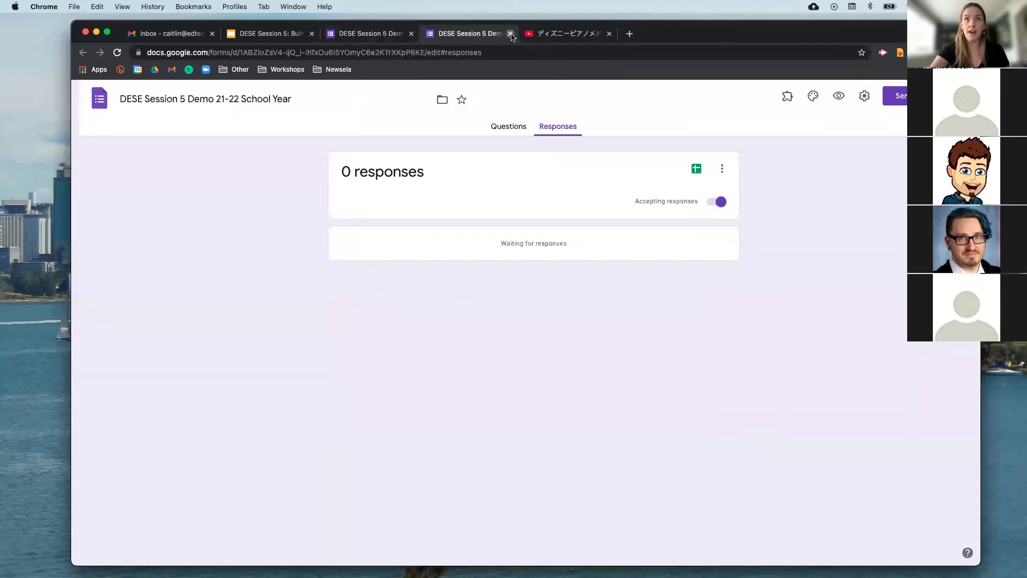
{"action": "left_click", "coordinate": [511, 35]}
{"action": "left_click", "coordinate": [511, 34]}
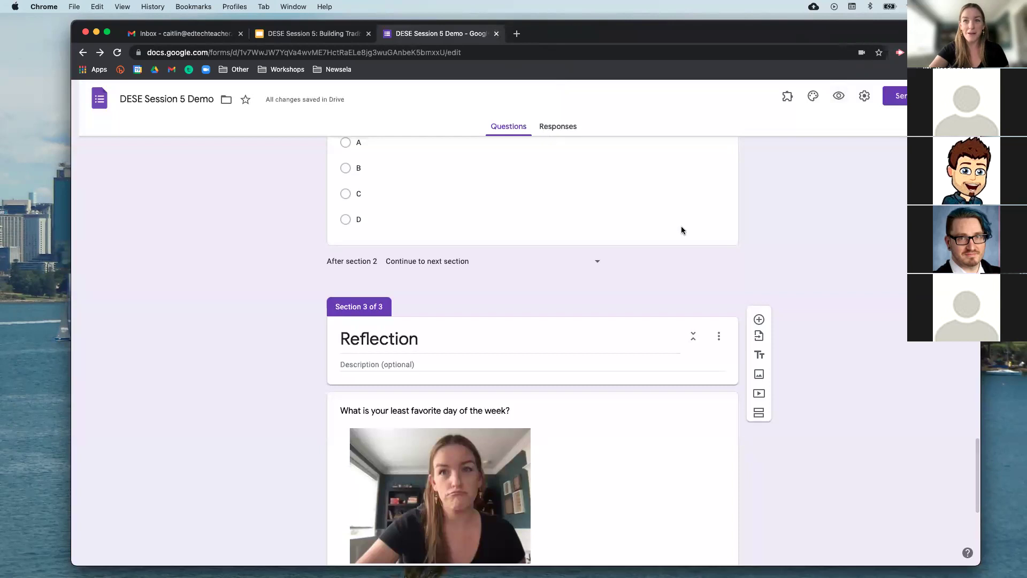
Make the "What day is it today?" question required and look at its additional options without choosing any.
{"action": "scroll", "coordinate": [681, 230], "scroll_direction": "up", "scroll_amount": 1}
{"action": "scroll", "coordinate": [681, 230], "scroll_direction": "up", "scroll_amount": 15}
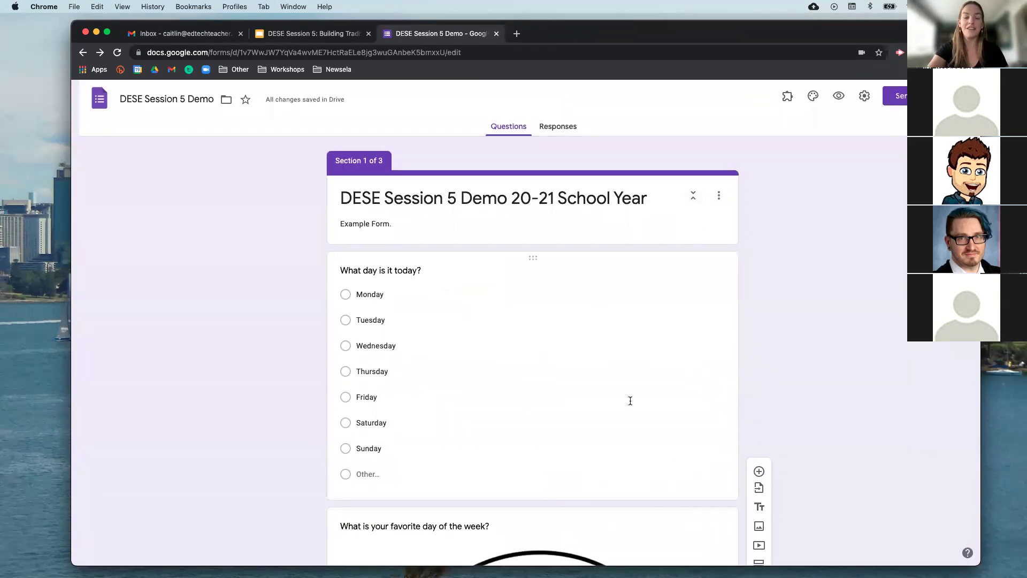
{"action": "left_click", "coordinate": [545, 348]}
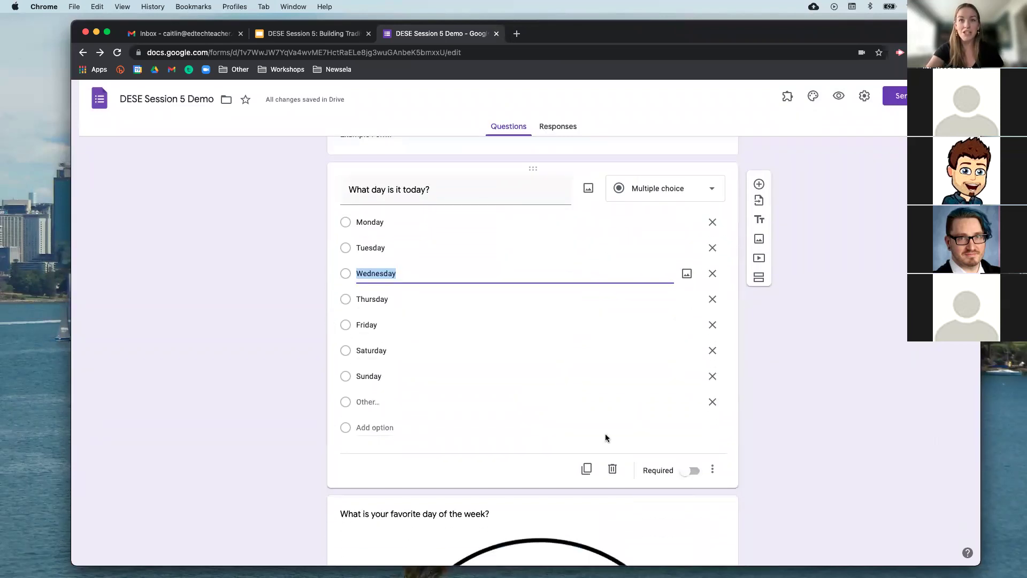
{"action": "left_click", "coordinate": [692, 472]}
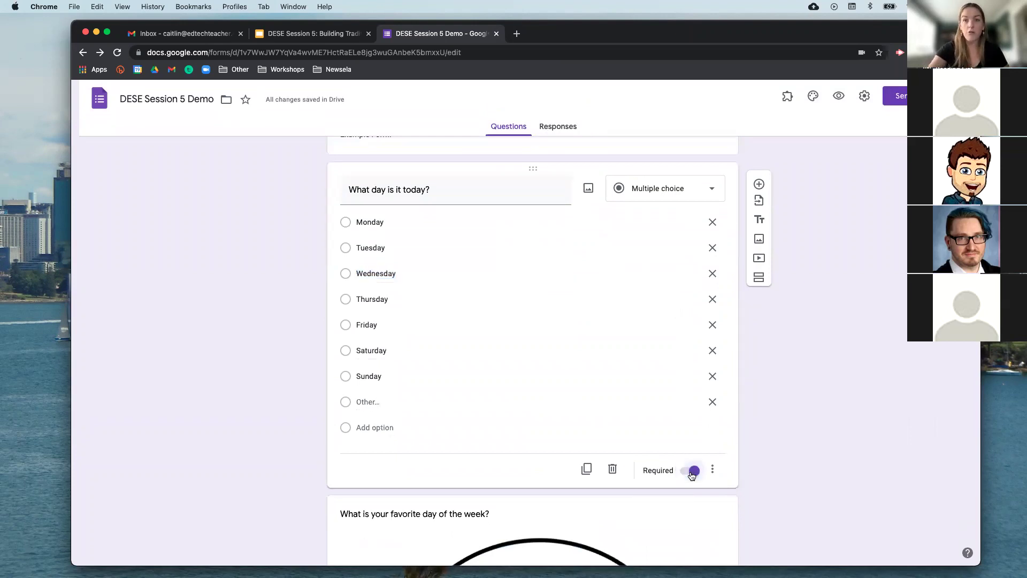
{"action": "left_click", "coordinate": [713, 468]}
{"action": "scroll", "coordinate": [712, 464], "scroll_direction": "down", "scroll_amount": 1}
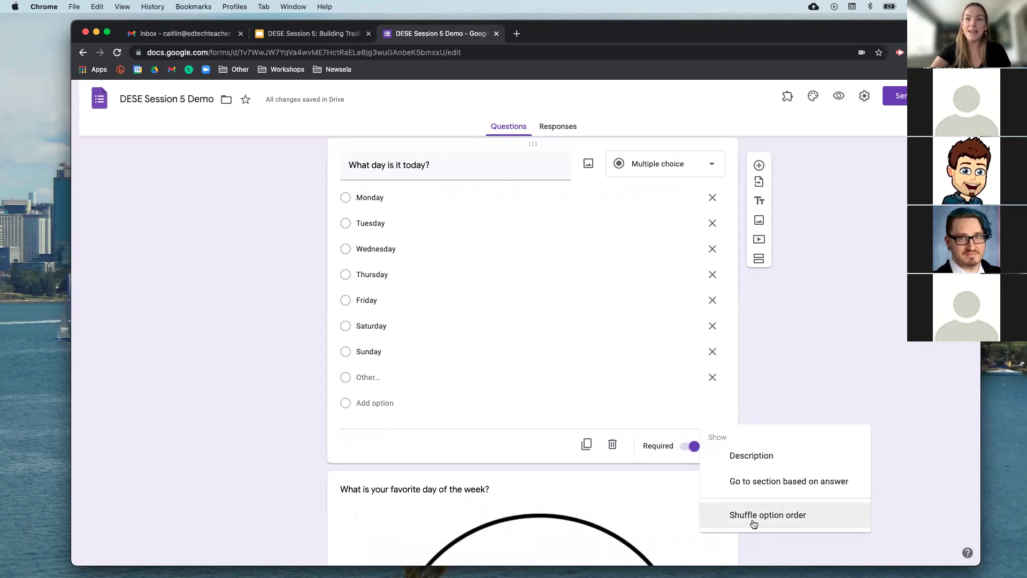
{"action": "left_click", "coordinate": [778, 373]}
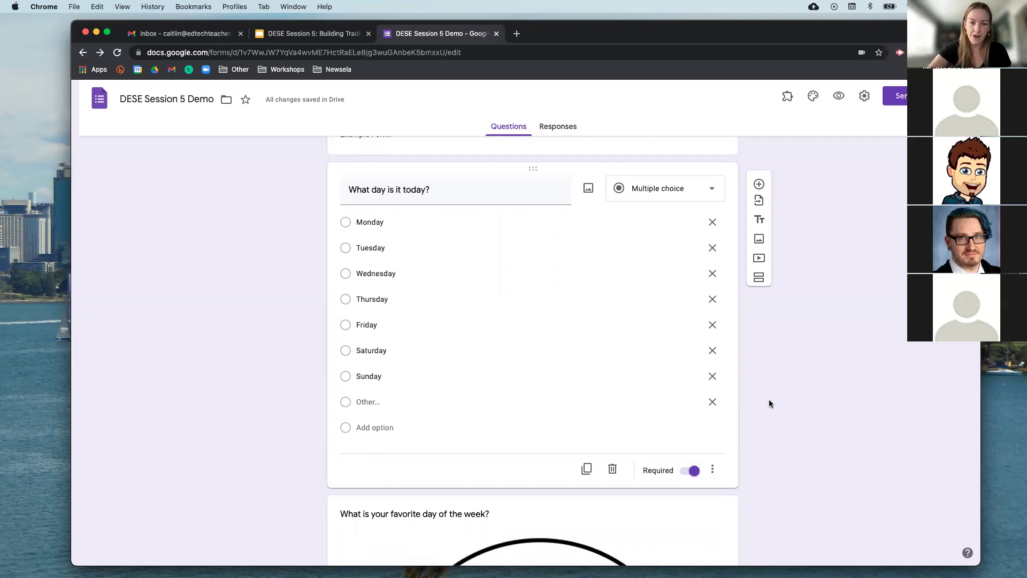
In the form's general settings, remove the restriction to EdTechTeacher users and try the one-response limit, leaving it off.
{"action": "left_click", "coordinate": [866, 98]}
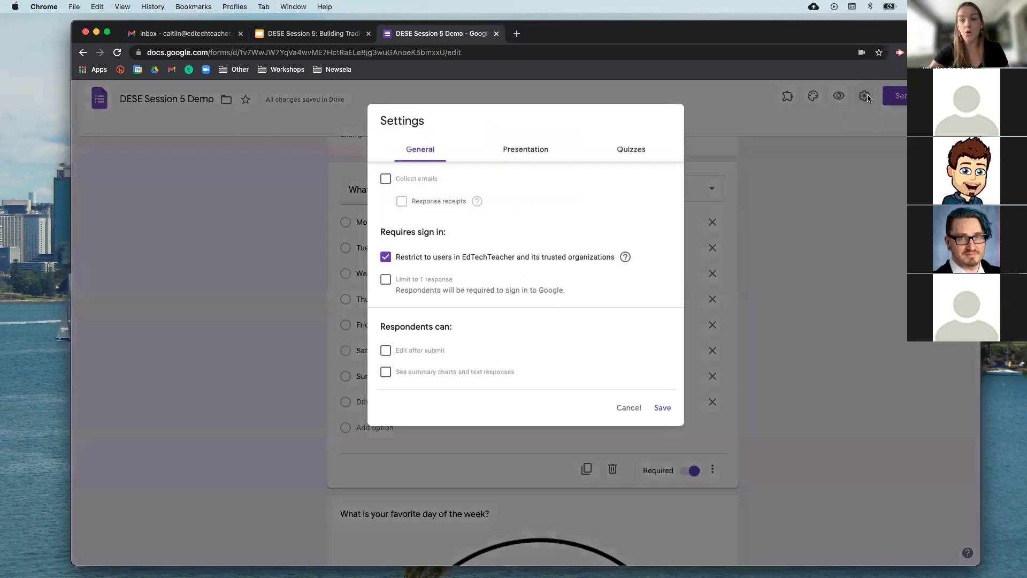
{"action": "left_click", "coordinate": [629, 408]}
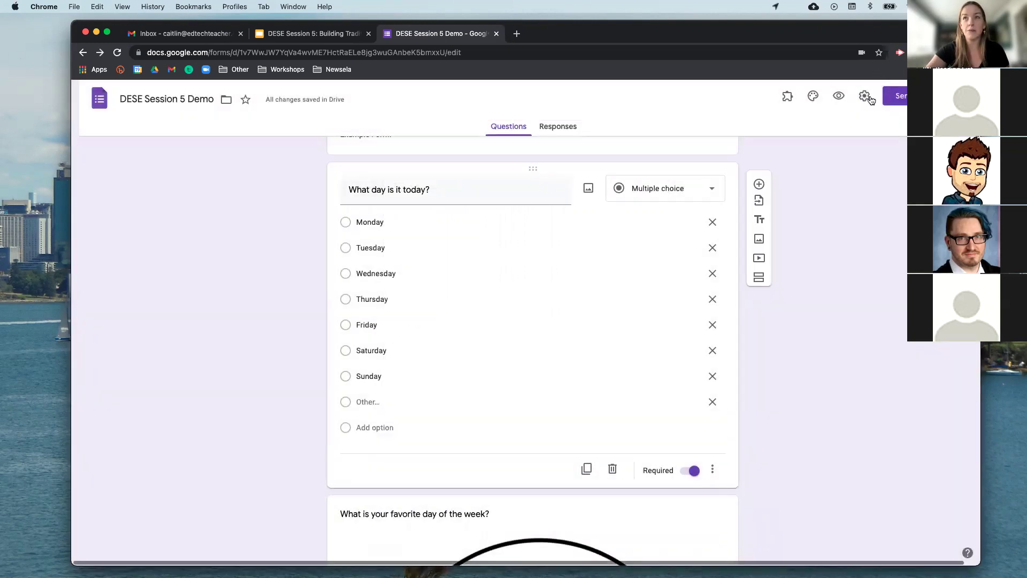
{"action": "left_click", "coordinate": [865, 97]}
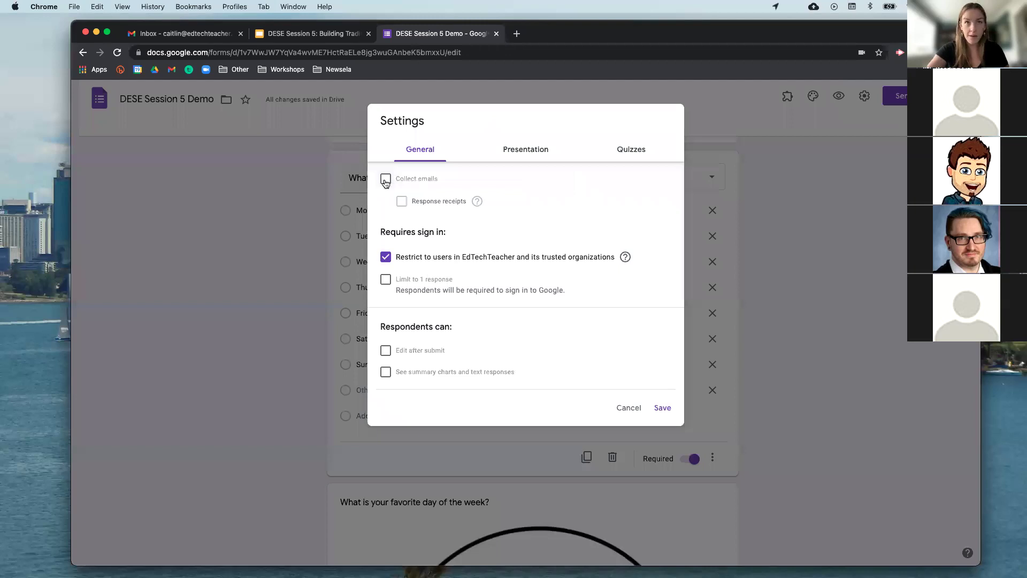
{"action": "left_click", "coordinate": [386, 260]}
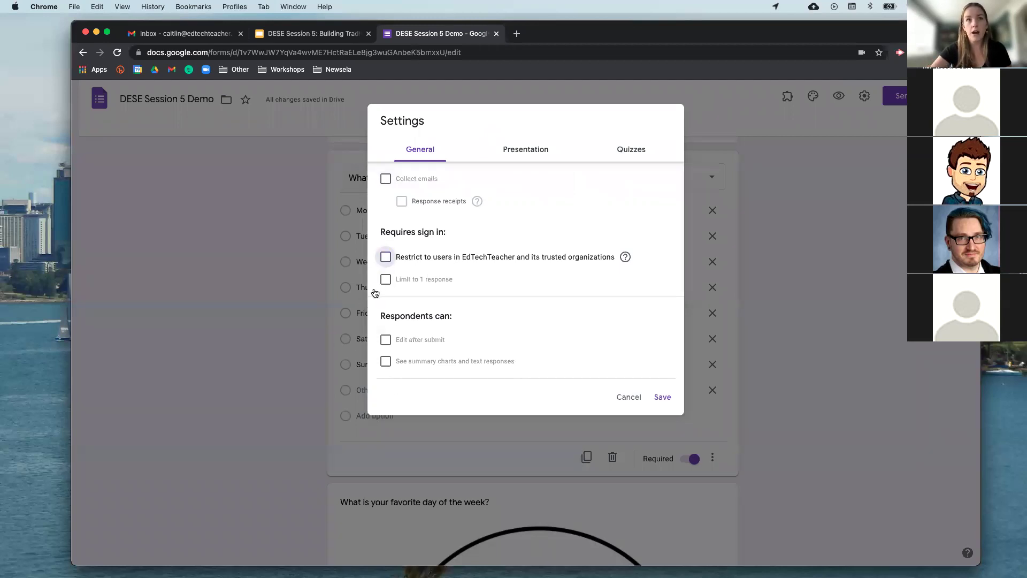
{"action": "left_click", "coordinate": [385, 280]}
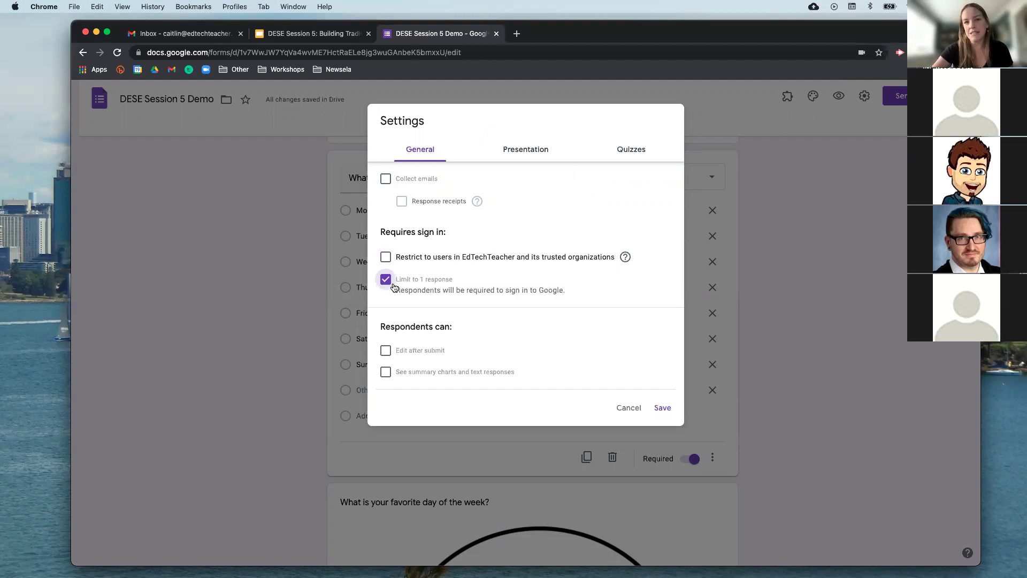
{"action": "left_click", "coordinate": [386, 281]}
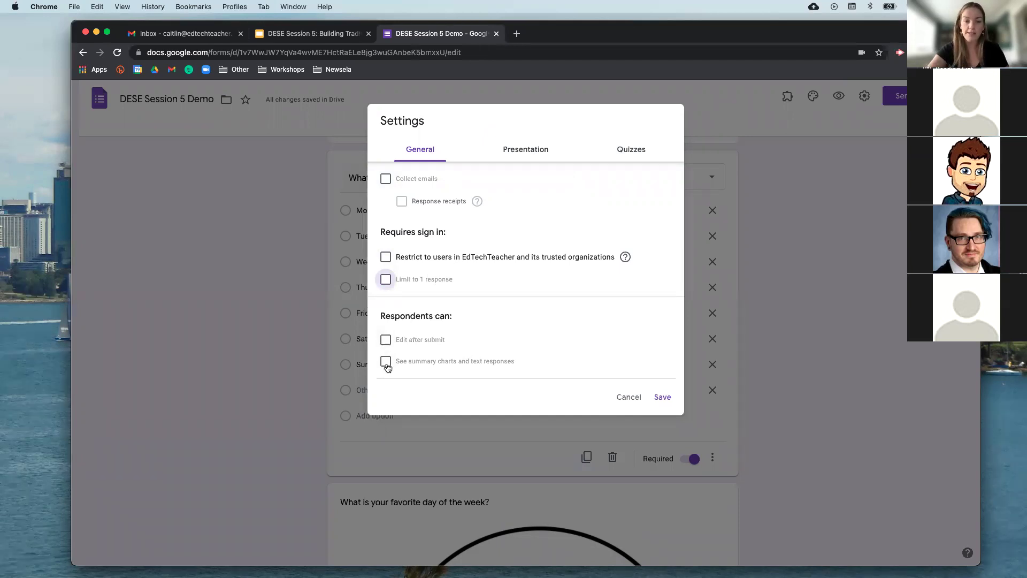
Disable autosave for all respondents in the presentation settings and make the form a quiz.
{"action": "left_click", "coordinate": [518, 153]}
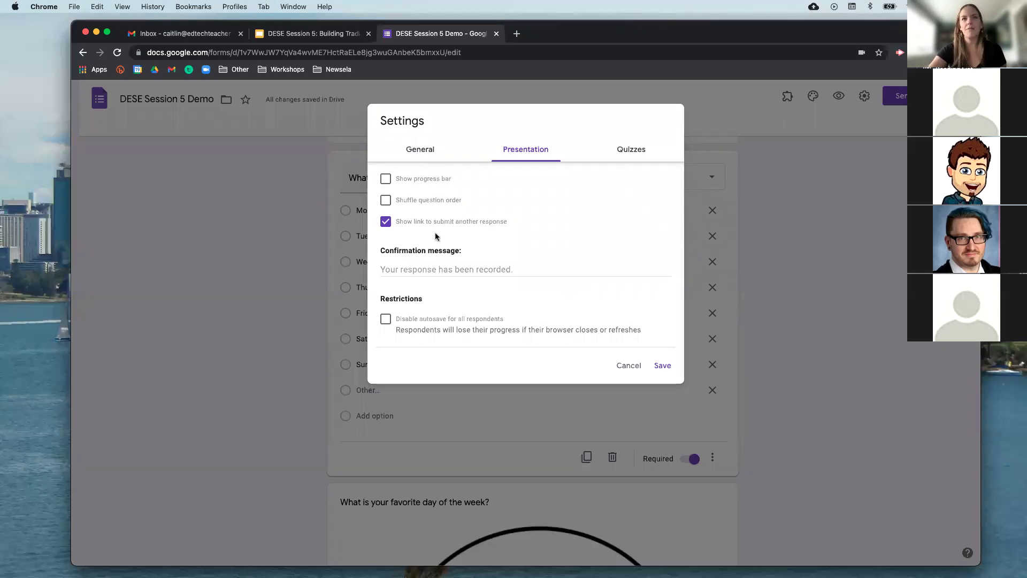
{"action": "left_click", "coordinate": [455, 318]}
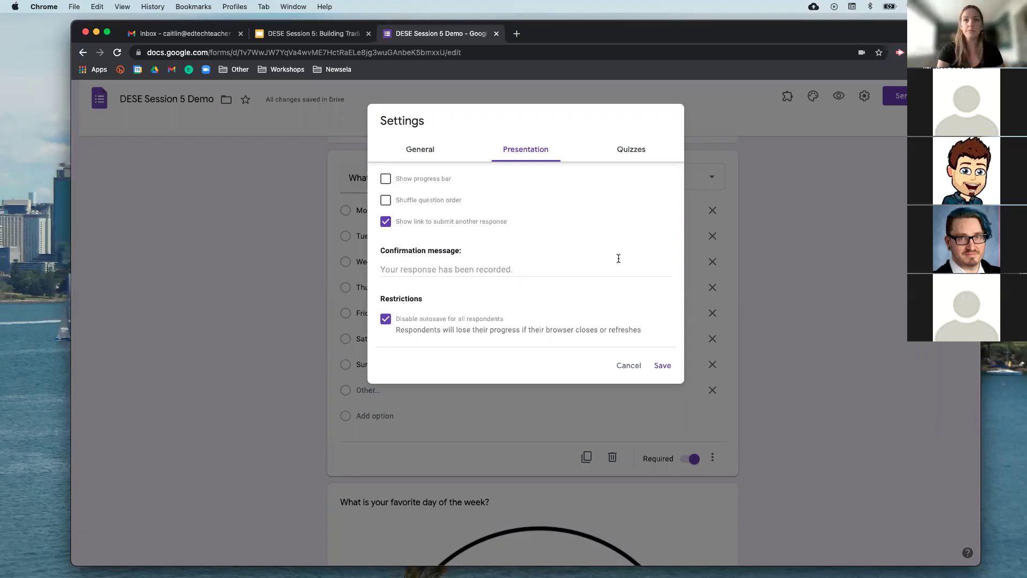
{"action": "left_click", "coordinate": [640, 152]}
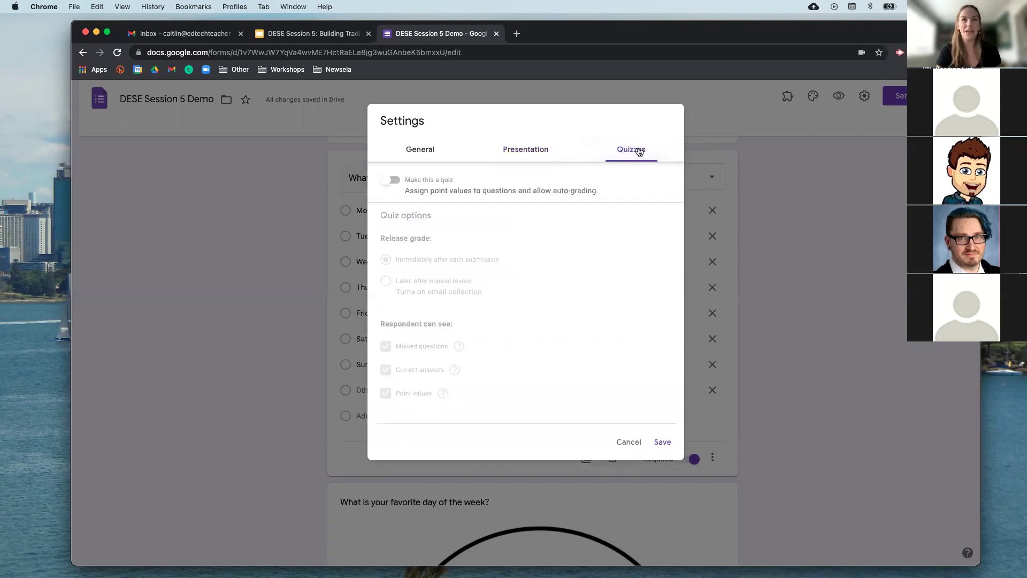
{"action": "left_click", "coordinate": [390, 180]}
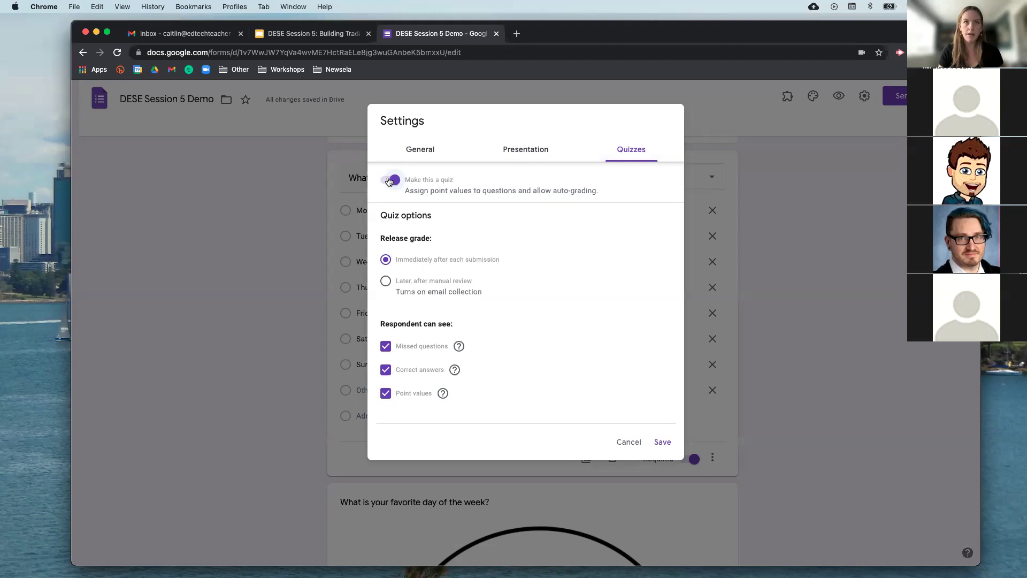
Allow autosave for respondents again in the presentation settings and return to the quiz settings.
{"action": "left_click", "coordinate": [519, 151]}
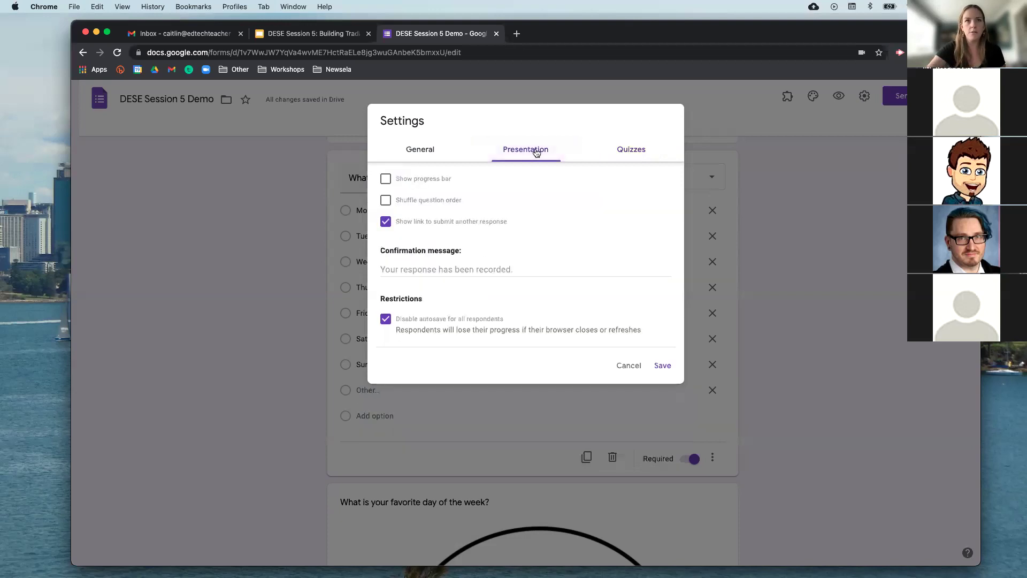
{"action": "left_click", "coordinate": [638, 153]}
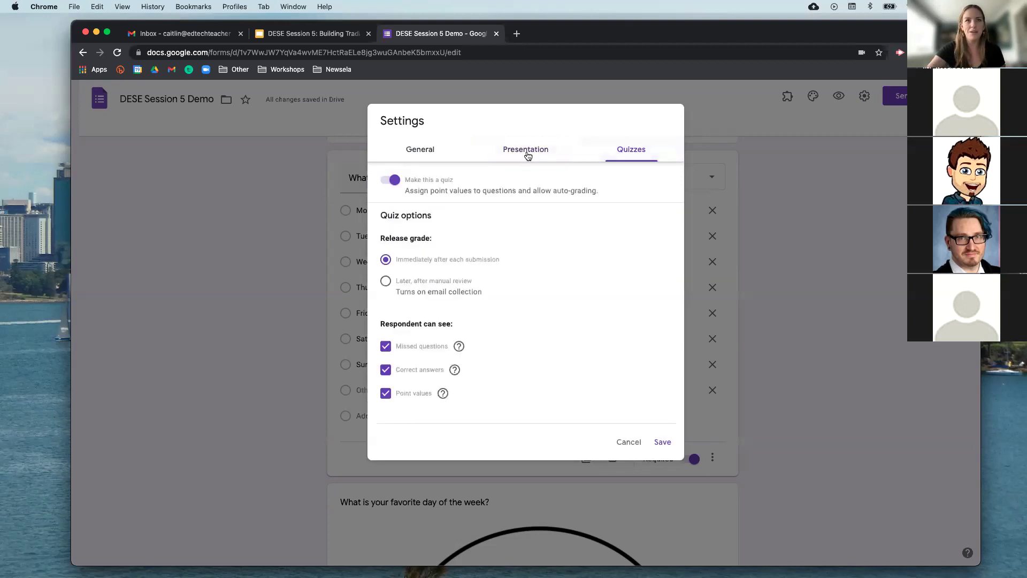
{"action": "left_click", "coordinate": [525, 152]}
{"action": "left_click", "coordinate": [385, 319]}
{"action": "left_click", "coordinate": [623, 151]}
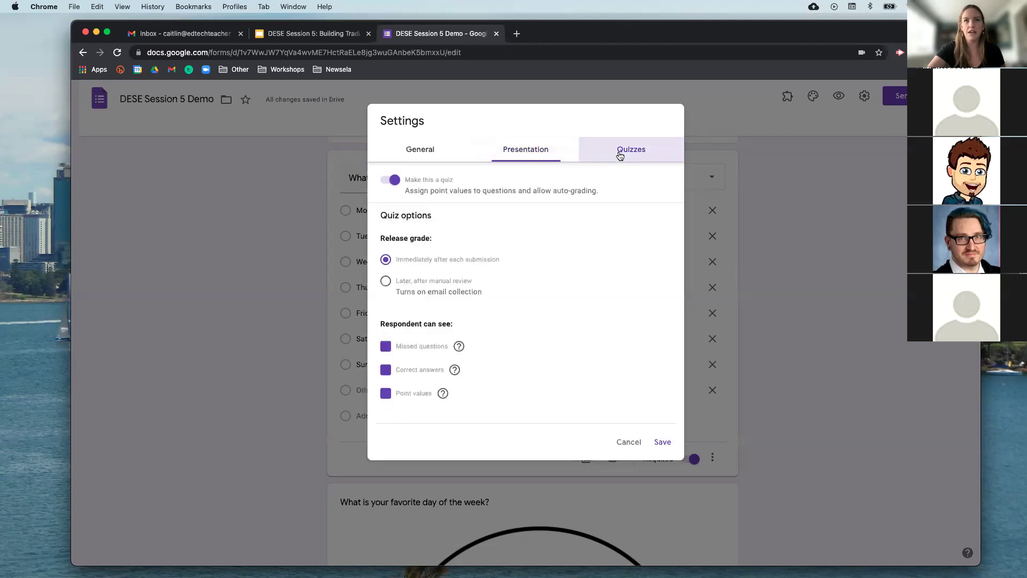
{"action": "left_click", "coordinate": [560, 151]}
{"action": "left_click", "coordinate": [621, 152]}
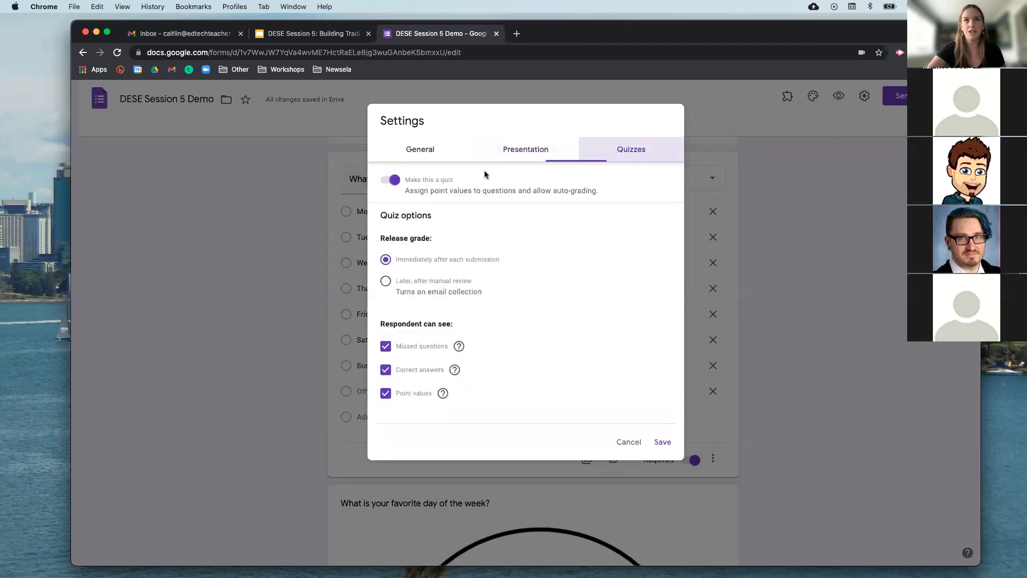
Switch the quiz option off and on again, check the presentation settings, and save the form settings.
{"action": "left_click", "coordinate": [392, 182]}
{"action": "left_click", "coordinate": [392, 181]}
{"action": "left_click", "coordinate": [538, 155]}
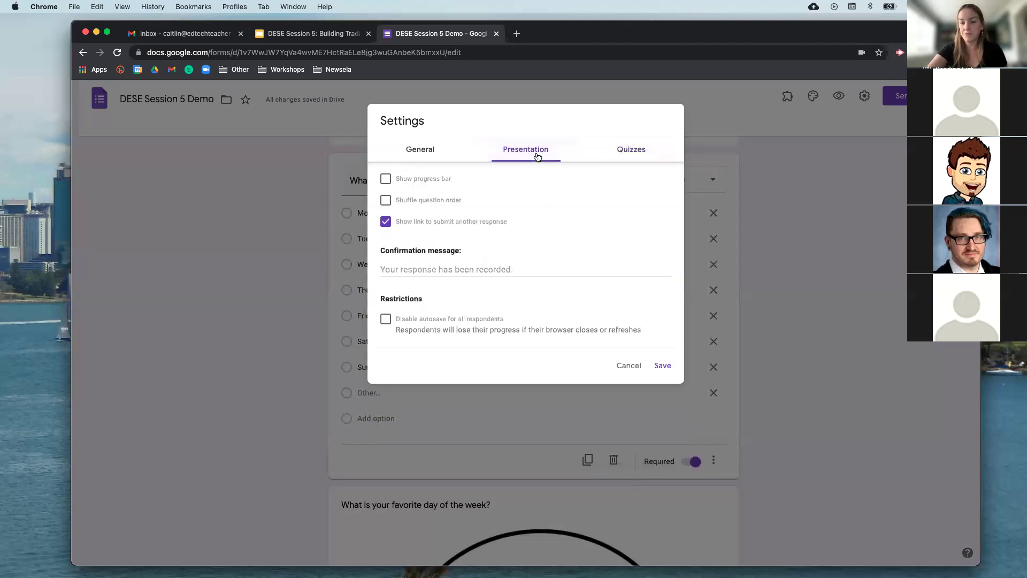
{"action": "left_click", "coordinate": [612, 157]}
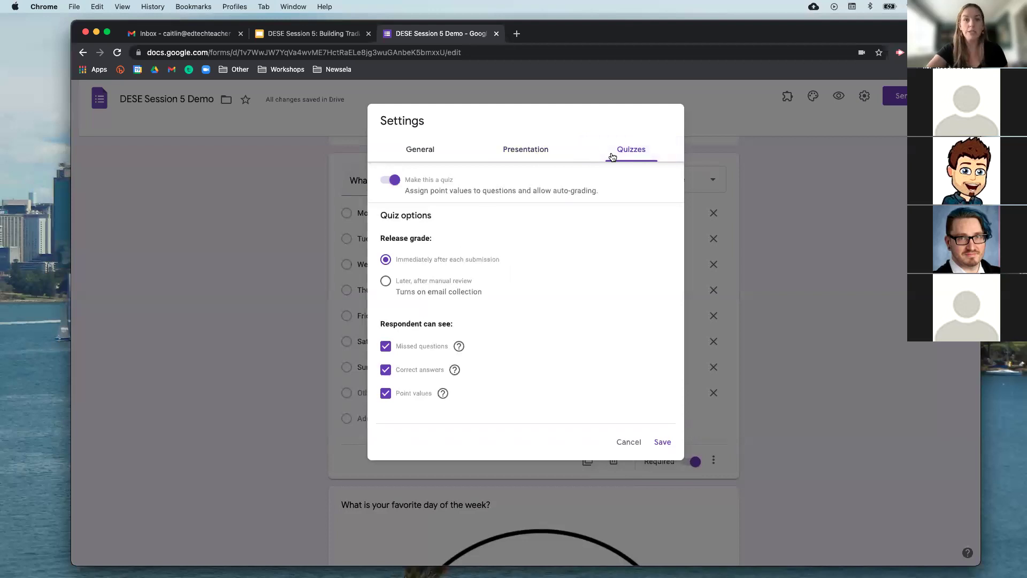
{"action": "left_click", "coordinate": [663, 443]}
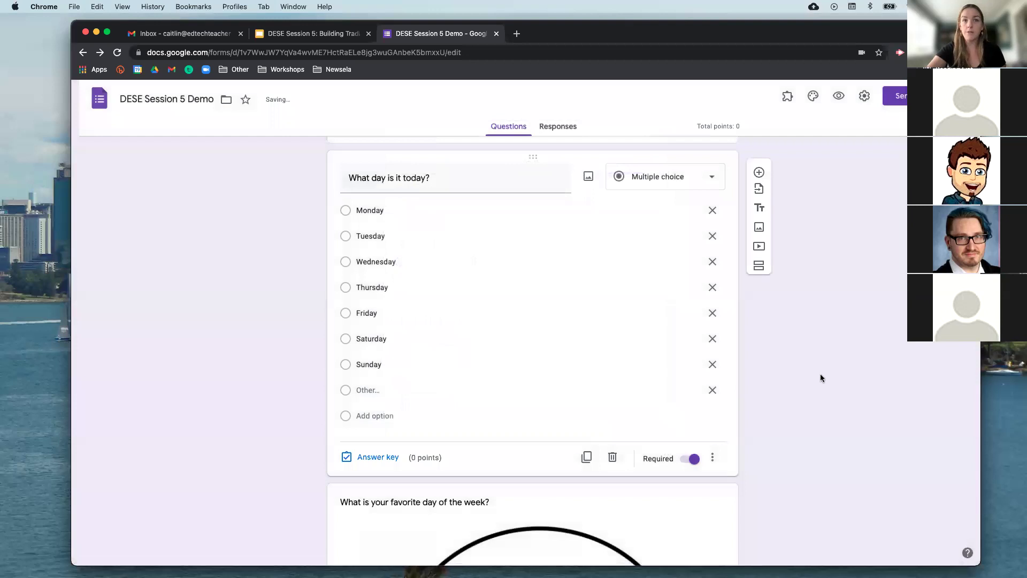
Preview the form as a respondent, and read and dismiss the explanation of autosaved progress.
{"action": "left_click", "coordinate": [837, 95]}
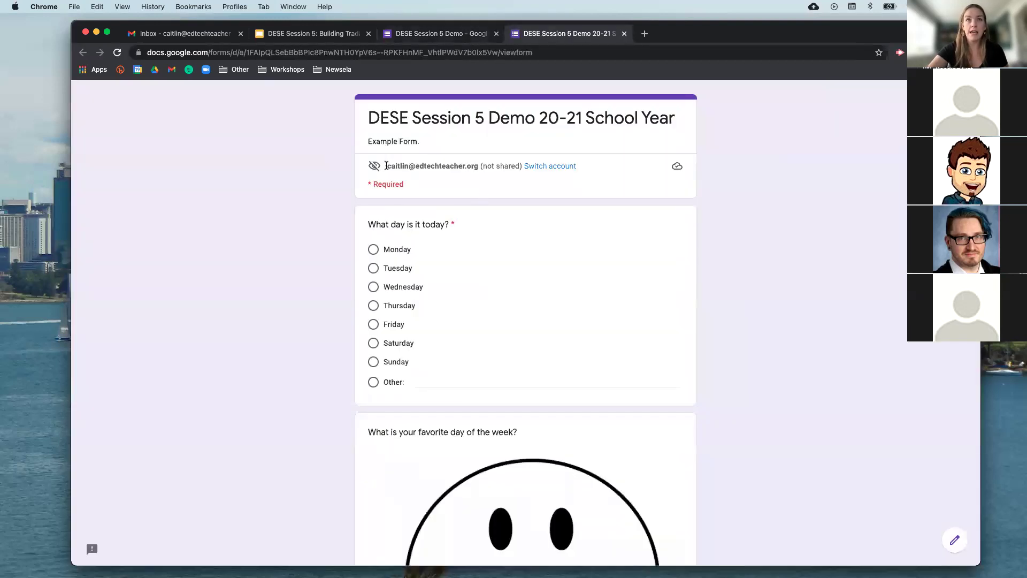
{"action": "mouse_move", "coordinate": [373, 170]}
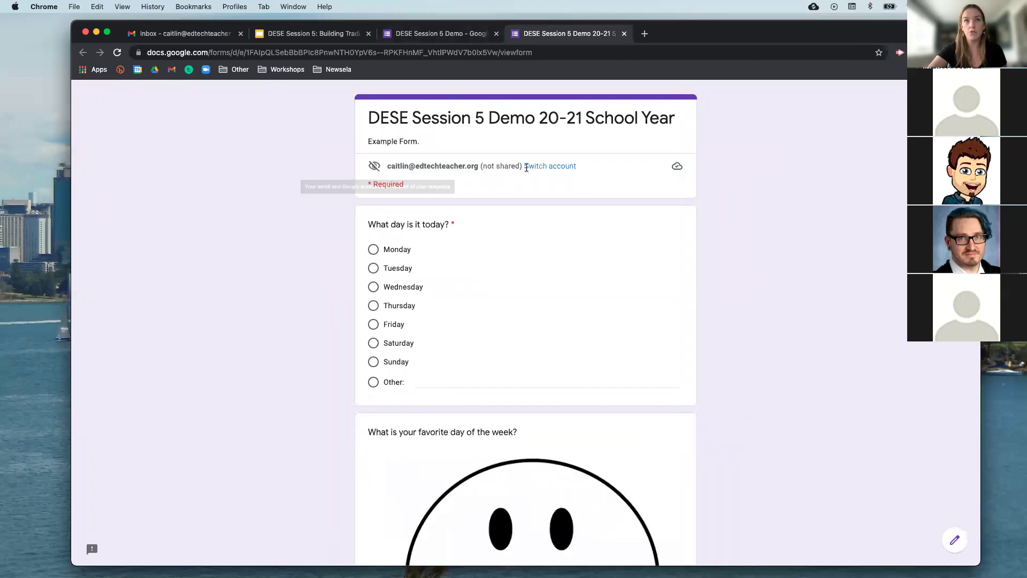
{"action": "left_click", "coordinate": [677, 167]}
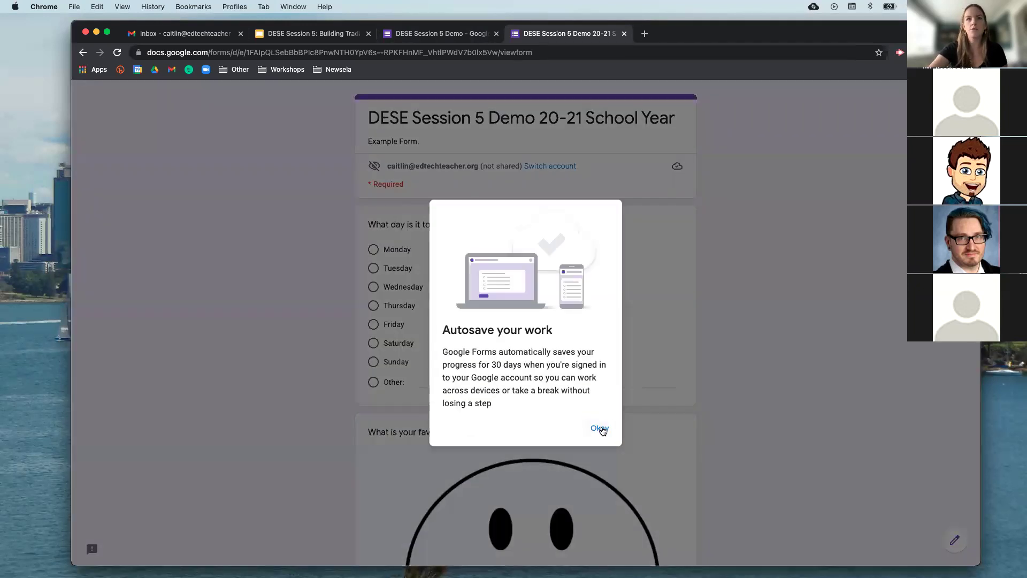
{"action": "left_click", "coordinate": [599, 429]}
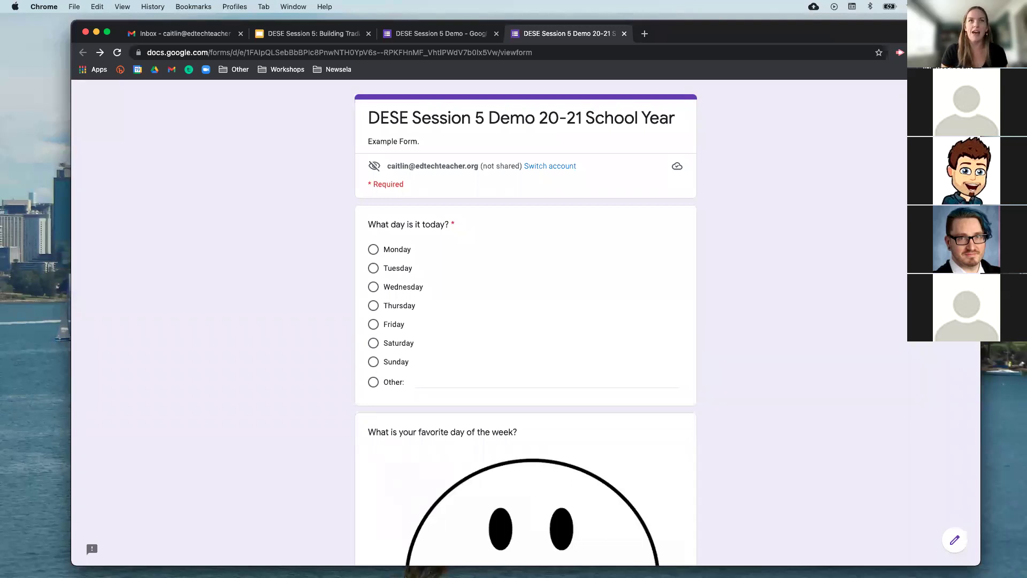
Switch to the Google Slides presentation and show slide 19, "Quizzes".
{"action": "left_click", "coordinate": [347, 35]}
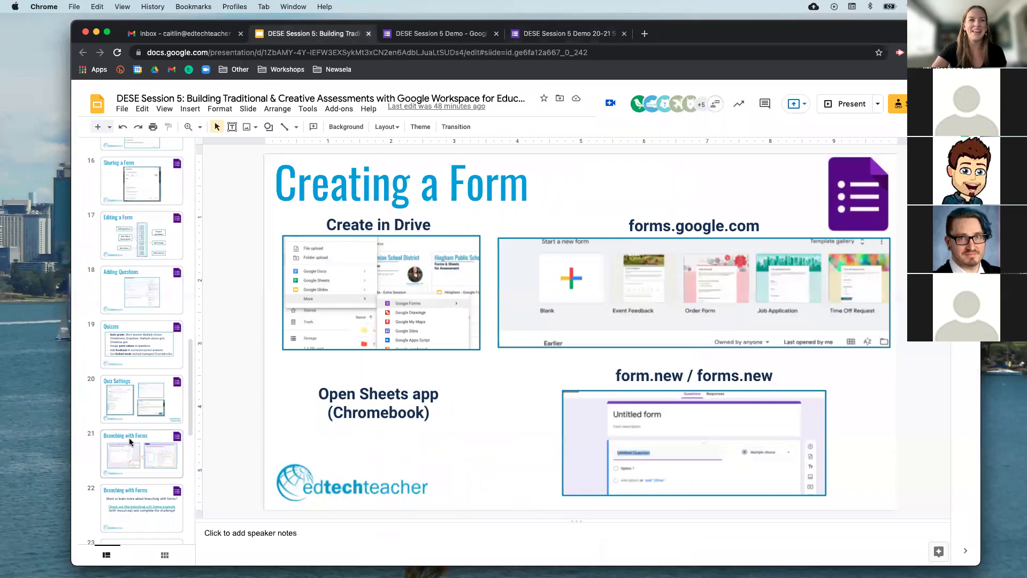
{"action": "scroll", "coordinate": [129, 442], "scroll_direction": "down", "scroll_amount": 5}
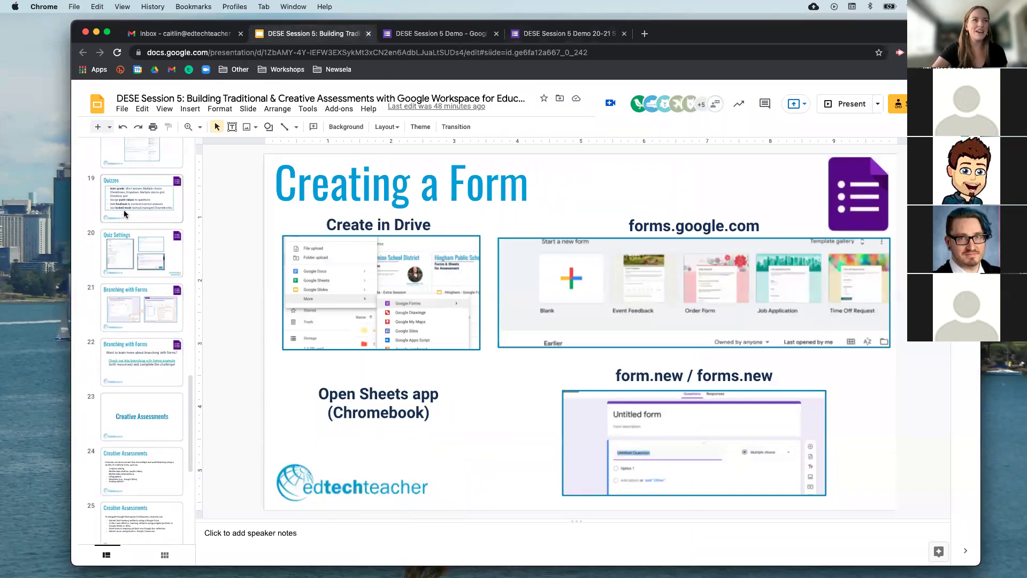
{"action": "left_click", "coordinate": [124, 213]}
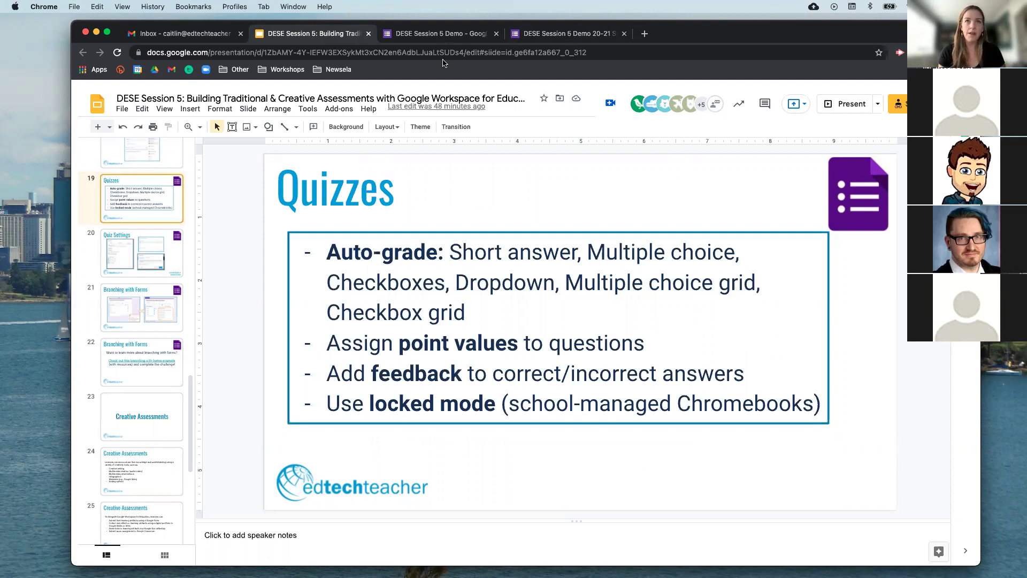
Return to the form editor, review the quiz settings and close them without saving.
{"action": "left_click", "coordinate": [442, 36]}
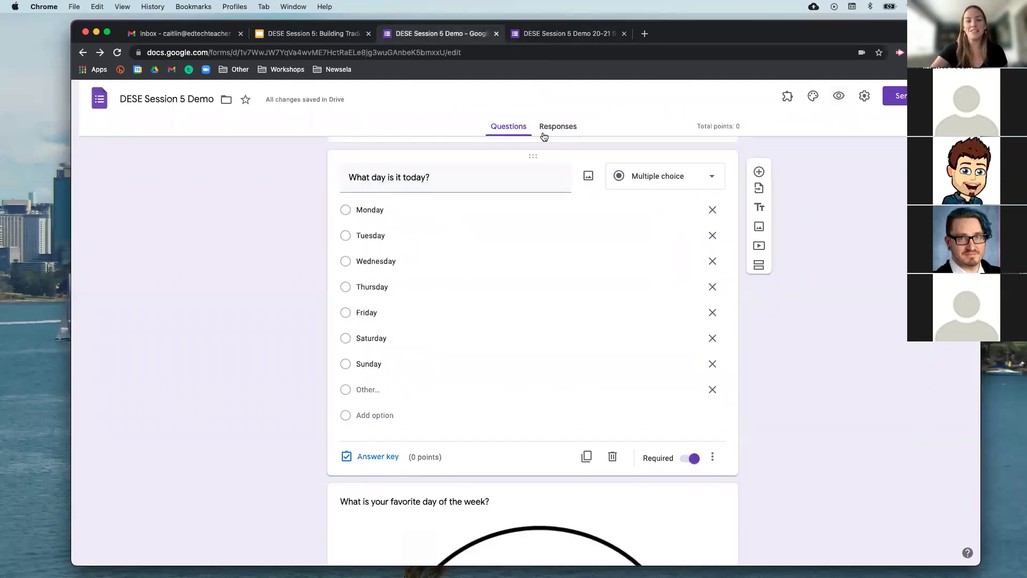
{"action": "left_click", "coordinate": [862, 97]}
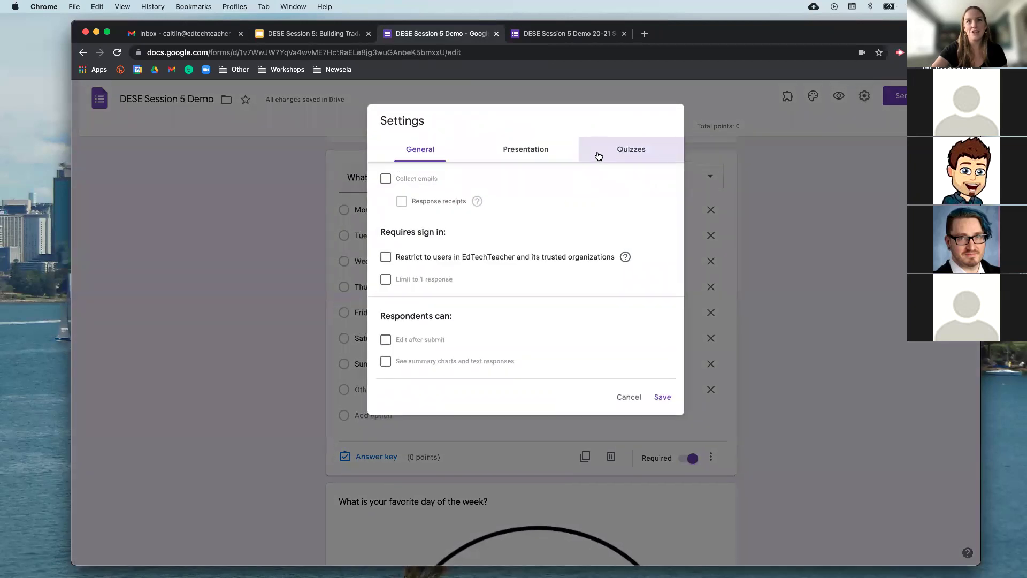
{"action": "left_click", "coordinate": [631, 150]}
{"action": "left_click", "coordinate": [628, 441]}
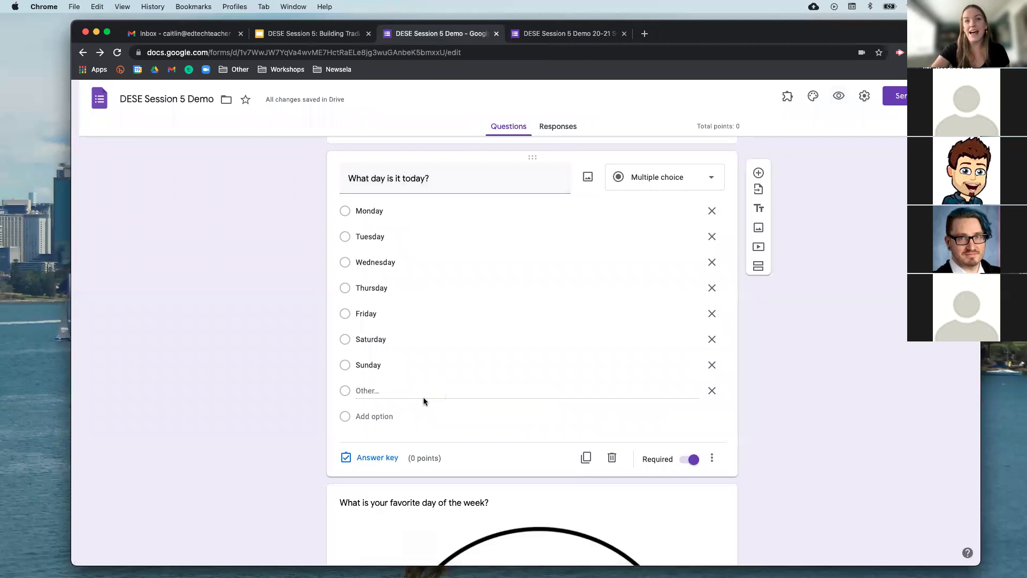
In the answer key of "What day is it today?", mark Monday as the correct answer and set it to 9 points.
{"action": "left_click", "coordinate": [365, 457]}
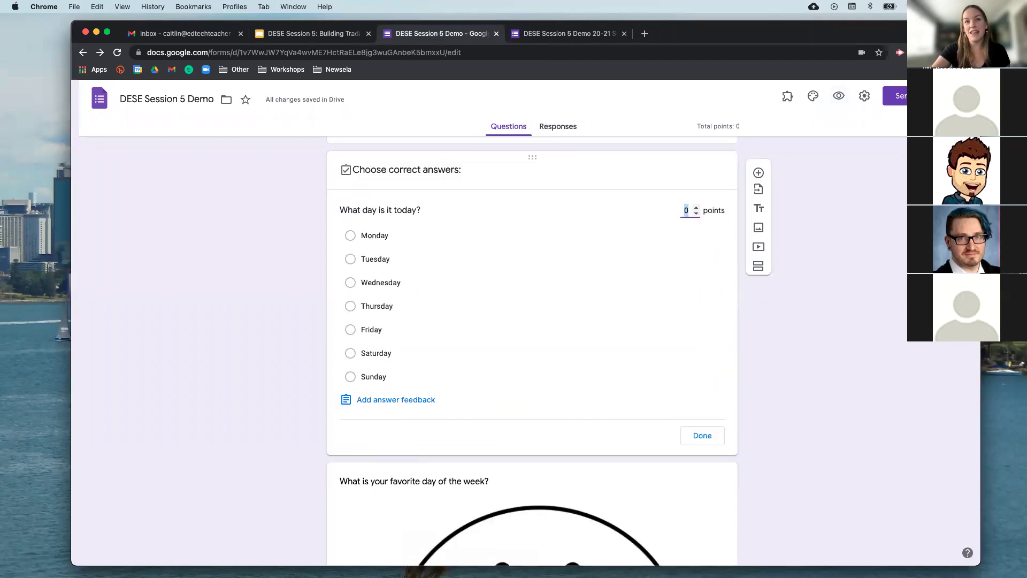
{"action": "left_click", "coordinate": [370, 239]}
{"action": "left_click", "coordinate": [683, 209]}
{"action": "type", "text": "9"}
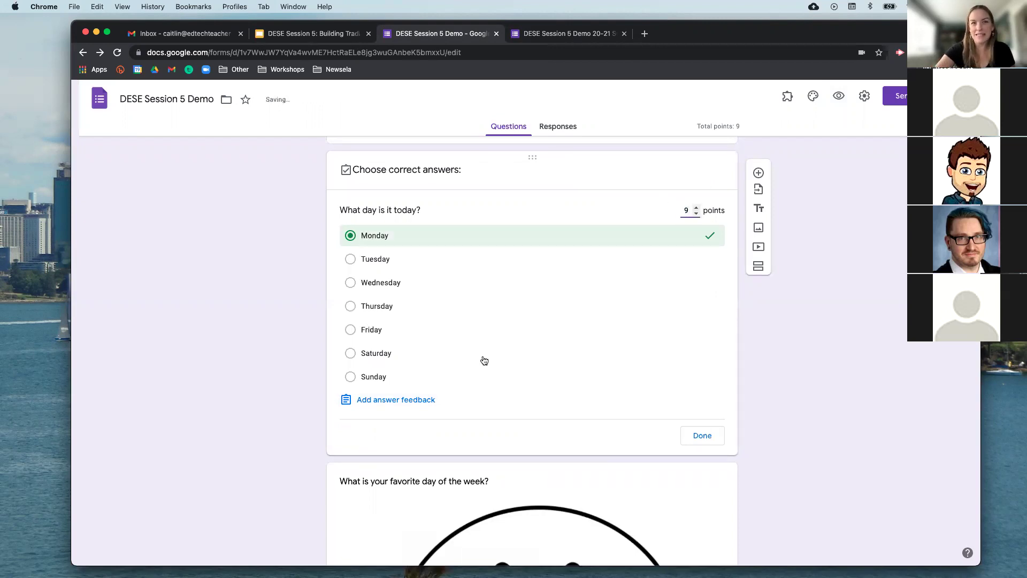
Examine the answer feedback options for incorrect and correct answers, including adding links and videos, and cancel without saving.
{"action": "left_click", "coordinate": [386, 398]}
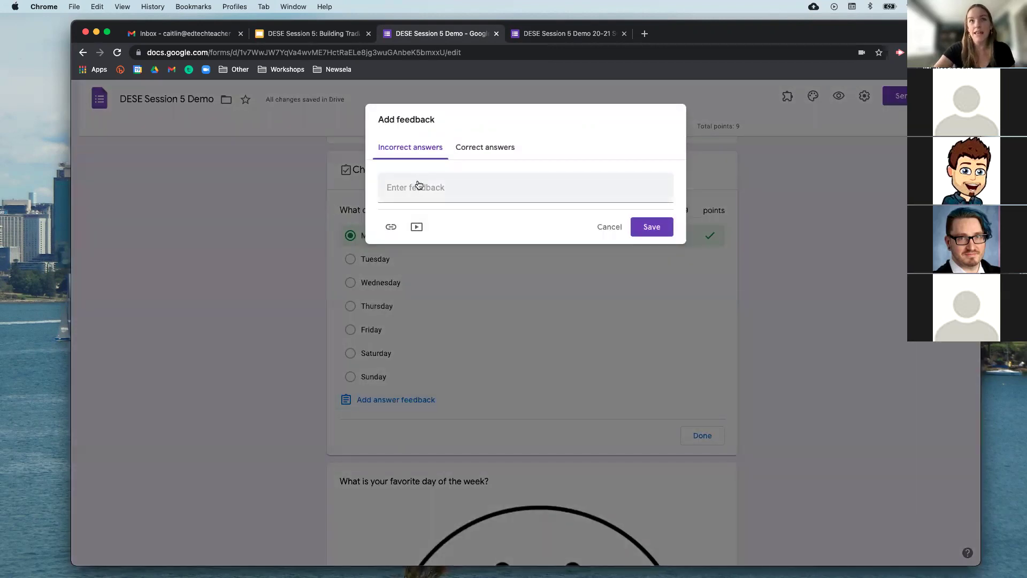
{"action": "left_click", "coordinate": [479, 155]}
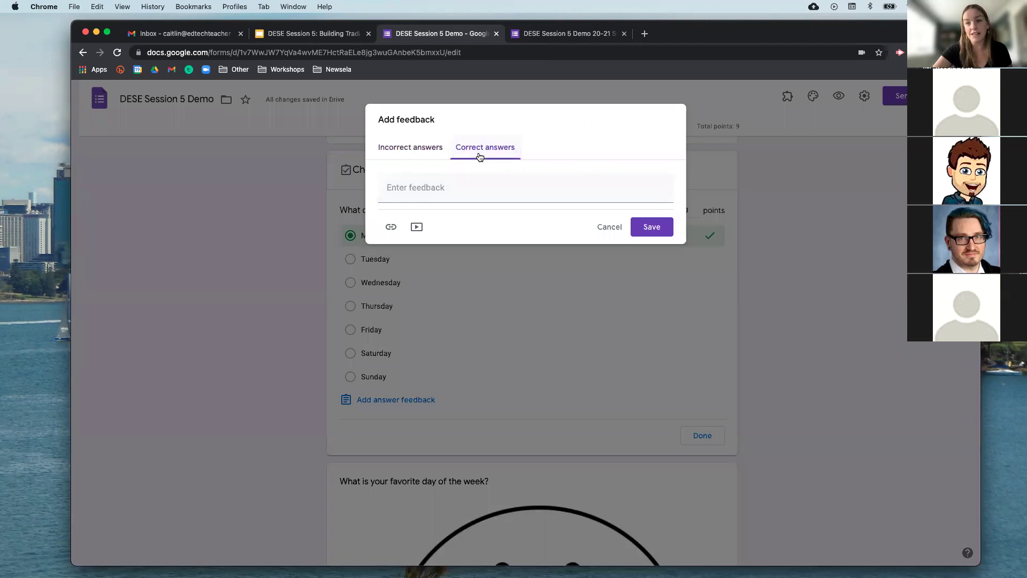
{"action": "left_click", "coordinate": [419, 155]}
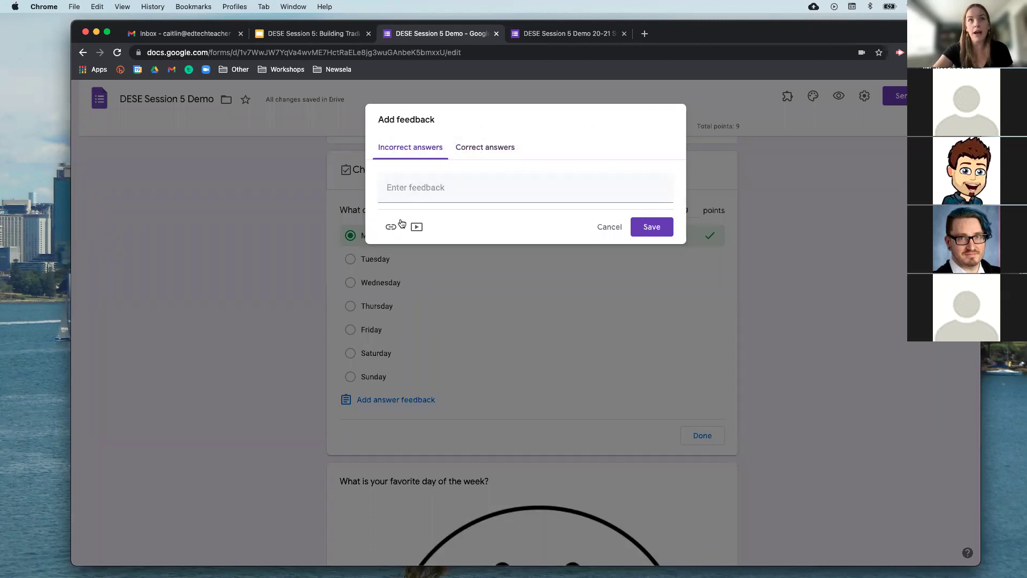
{"action": "left_click", "coordinate": [391, 227]}
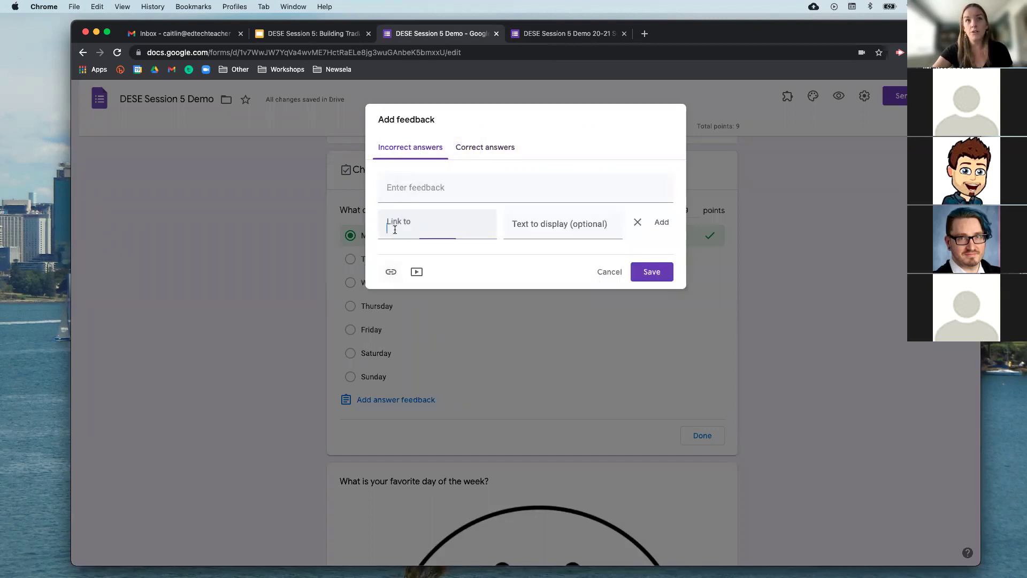
{"action": "left_click", "coordinate": [416, 271]}
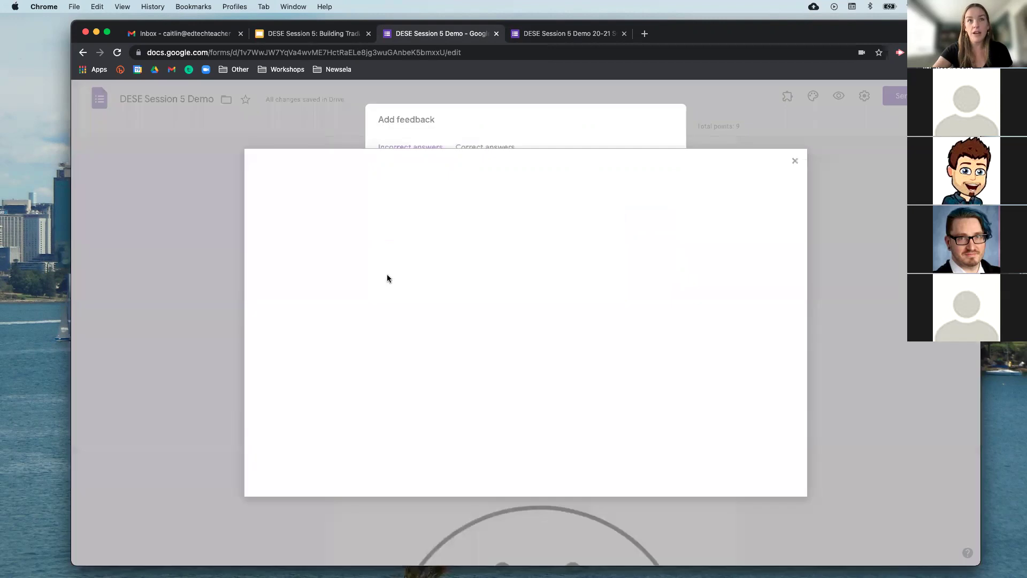
{"action": "left_click", "coordinate": [795, 162]}
{"action": "left_click", "coordinate": [610, 272]}
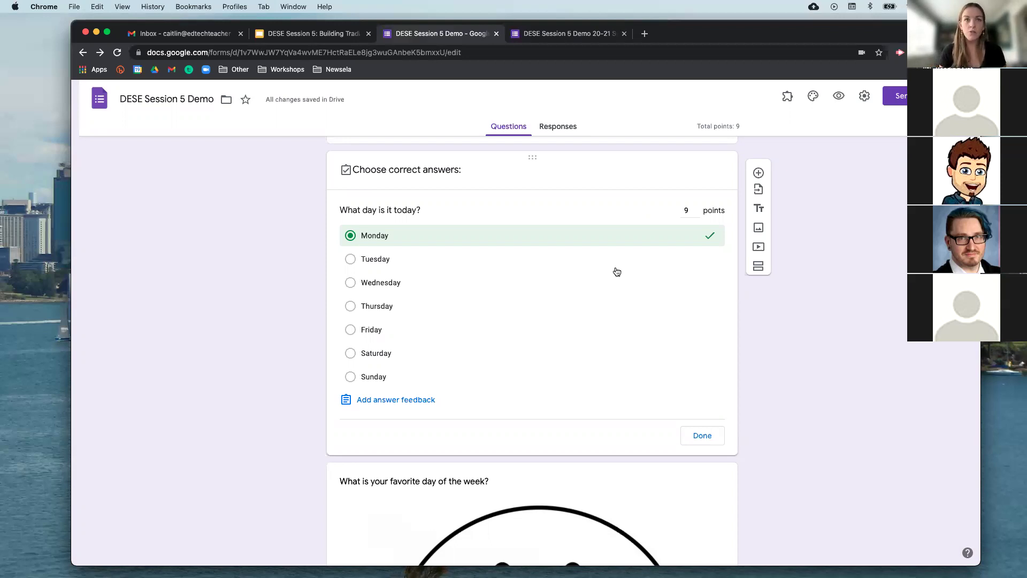
Enter "review the following video" as the feedback for incorrect answers to "What day is it today?".
{"action": "left_click", "coordinate": [380, 399]}
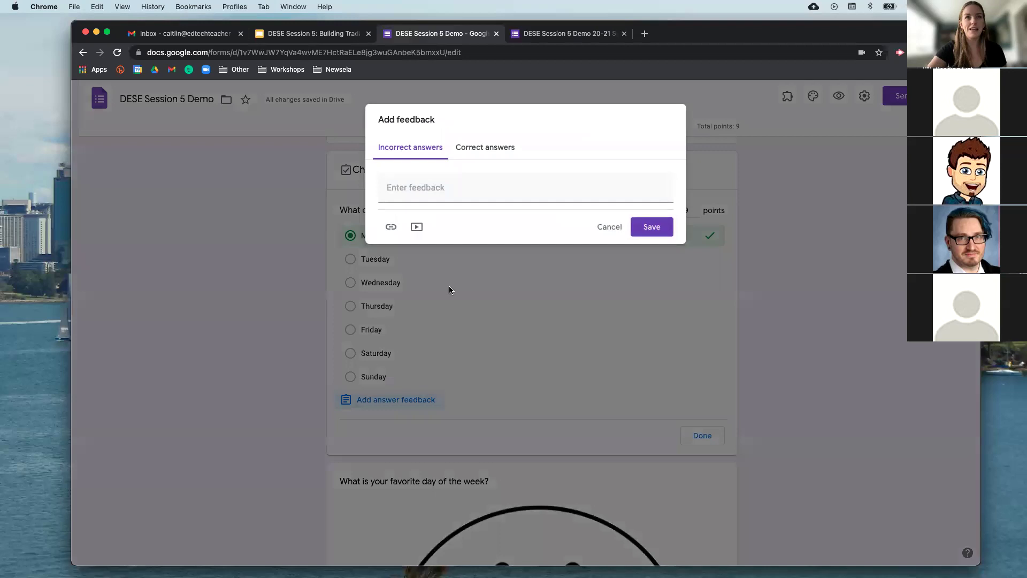
{"action": "left_click", "coordinate": [450, 182]}
{"action": "type", "text": "revie"}
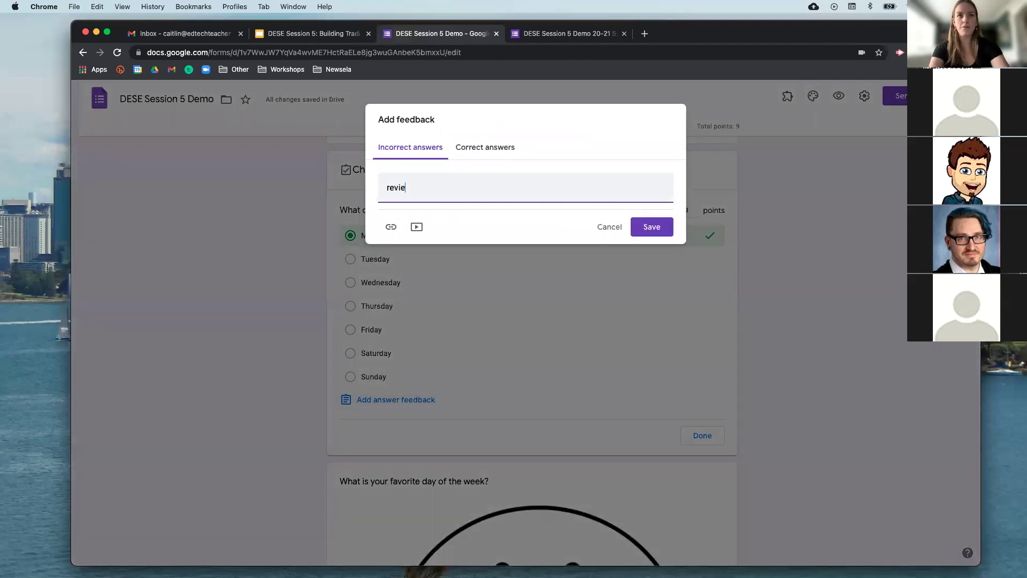
{"action": "type", "text": "w the following video"}
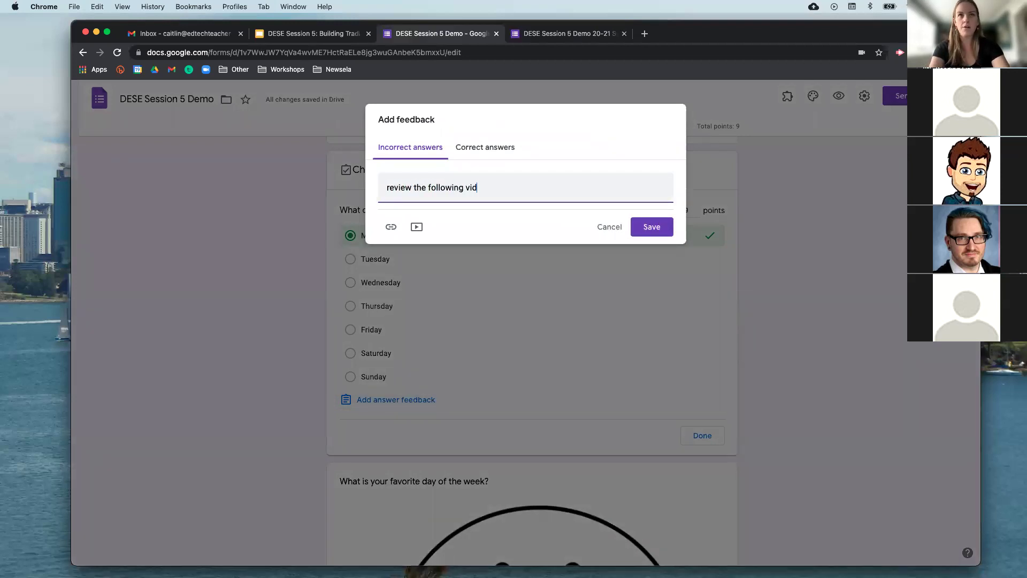
Search YouTube for "days of the week" and attach "Days of the Week Song | The Singing Walrus" to the incorrect-answer feedback.
{"action": "left_click", "coordinate": [417, 227]}
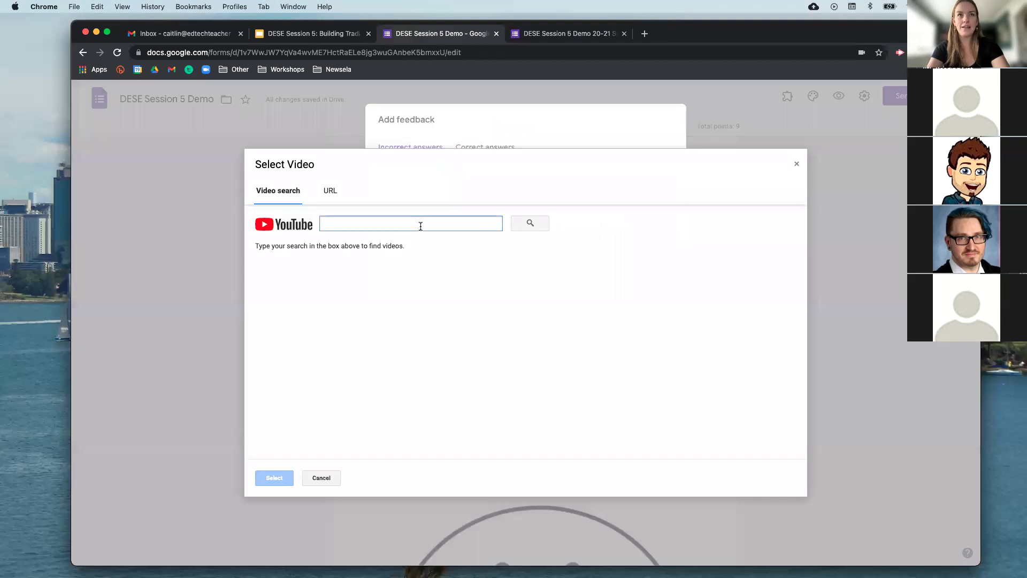
{"action": "type", "text": "days of the"}
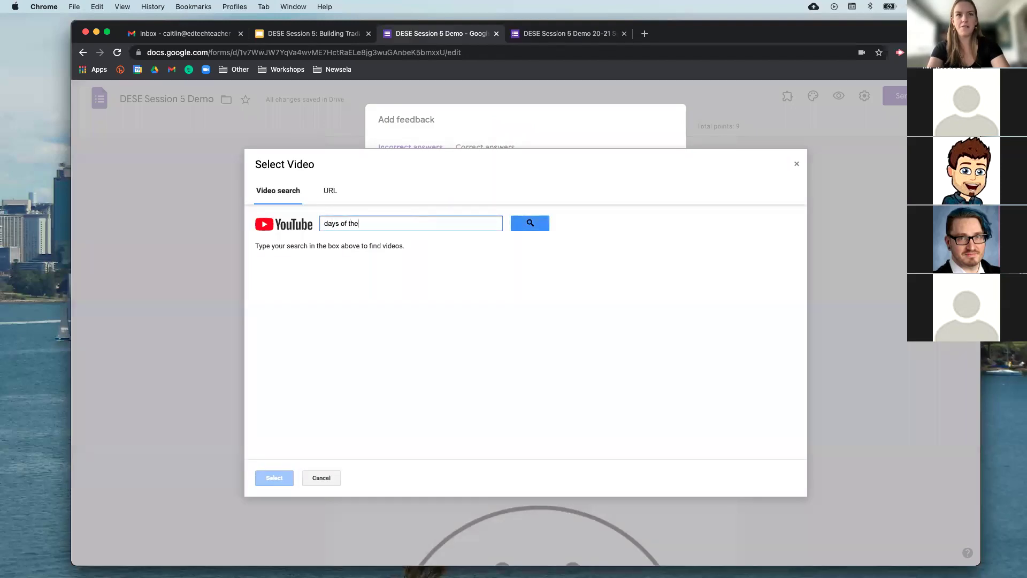
{"action": "type", "text": " week"}
{"action": "left_click", "coordinate": [530, 223]}
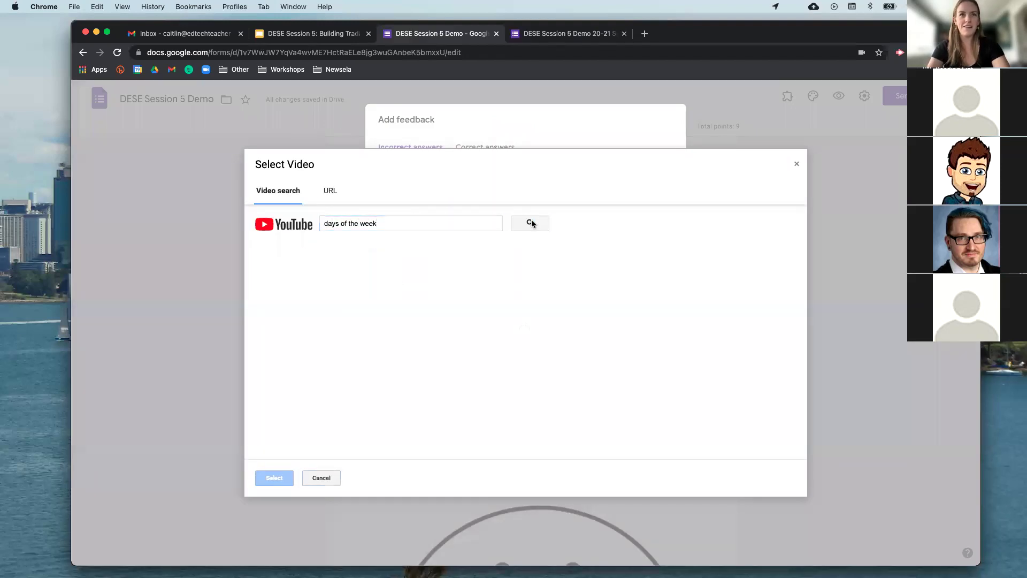
{"action": "left_click", "coordinate": [427, 327]}
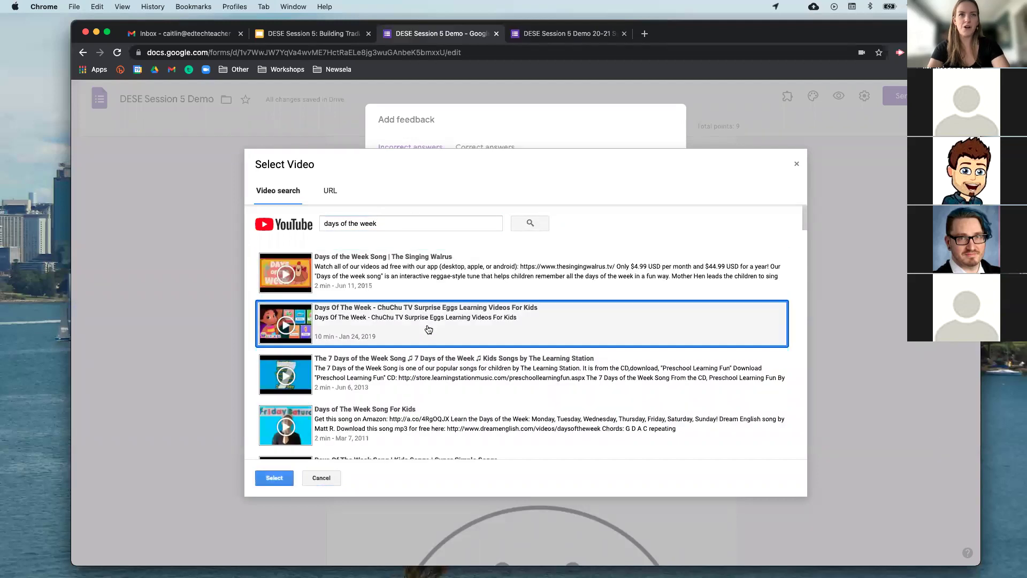
{"action": "left_click", "coordinate": [455, 282]}
{"action": "left_click", "coordinate": [274, 478]}
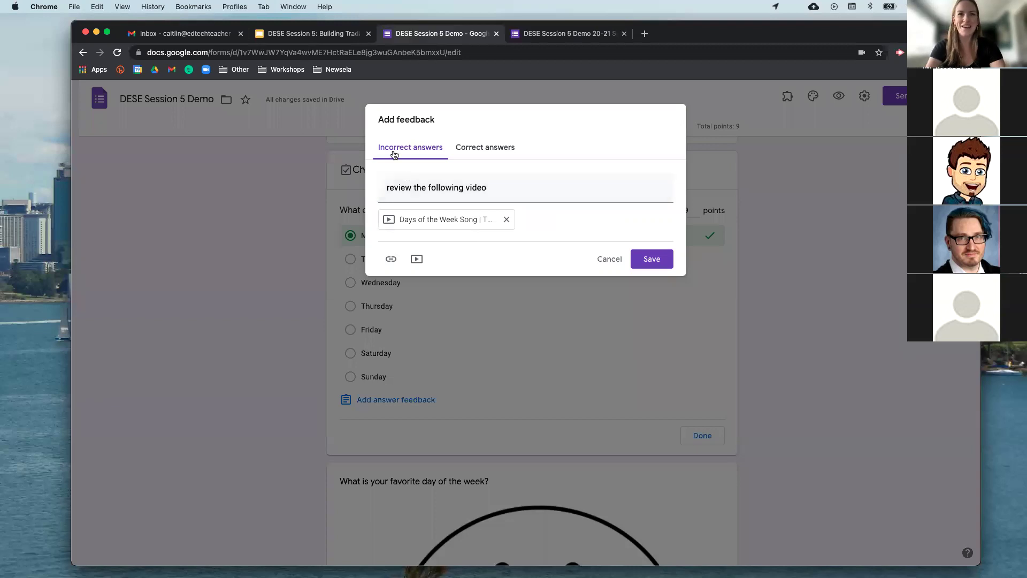
Enter "great work! go here for more extension activities." as the feedback for correct answers.
{"action": "left_click", "coordinate": [479, 154]}
{"action": "left_click", "coordinate": [470, 187]}
{"action": "type", "text": "great work! do"}
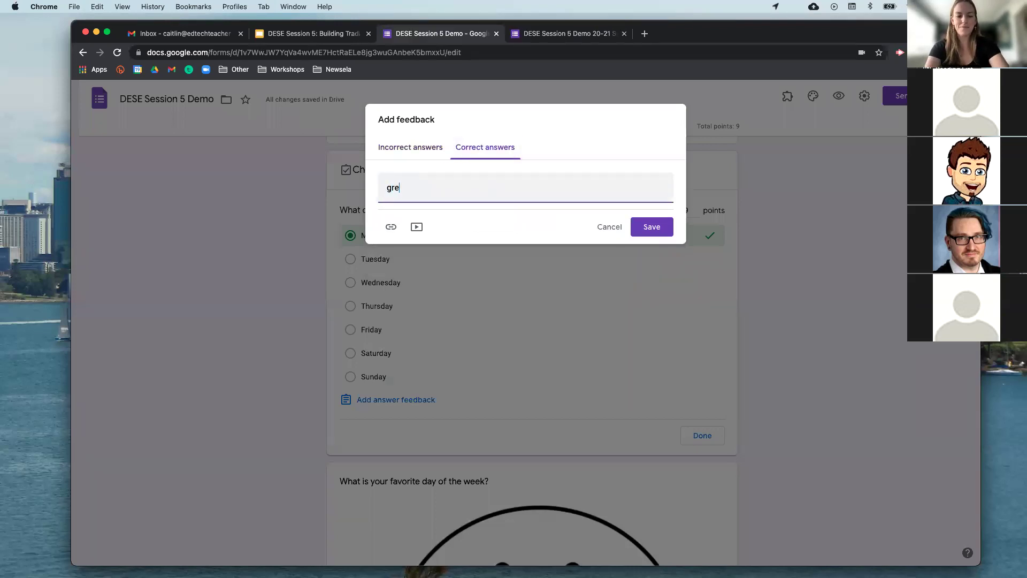
{"action": "key", "text": "BackSpace"}
{"action": "key", "text": "BackSpace"}
{"action": "type", "text": "go here for mor"}
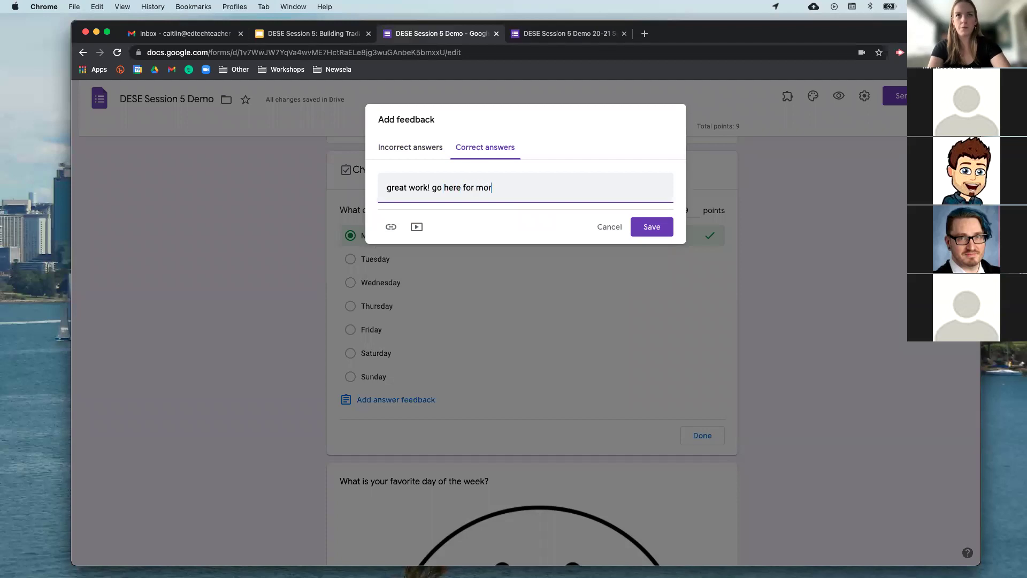
{"action": "type", "text": "e extension activities."}
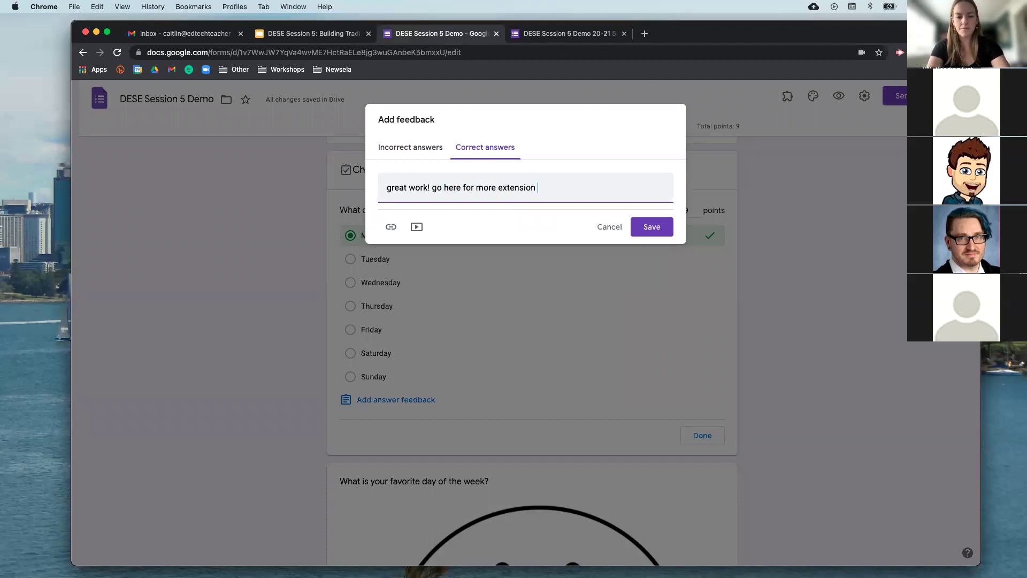
Fill in a link to edtechteacher.org with the display text "edtechteacher" for the correct-answer feedback, and save the feedback.
{"action": "left_click", "coordinate": [391, 227]}
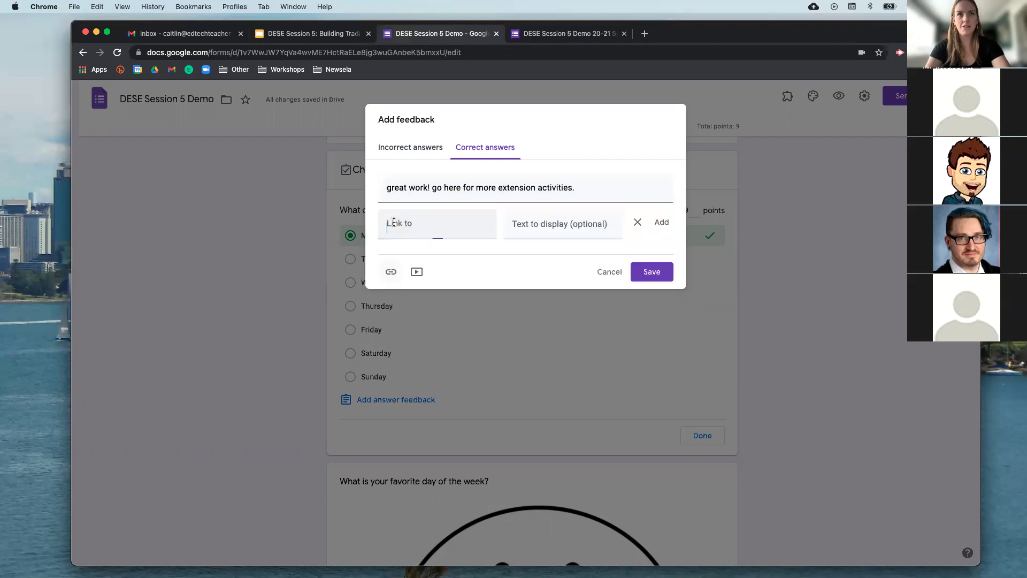
{"action": "type", "text": "edtech"}
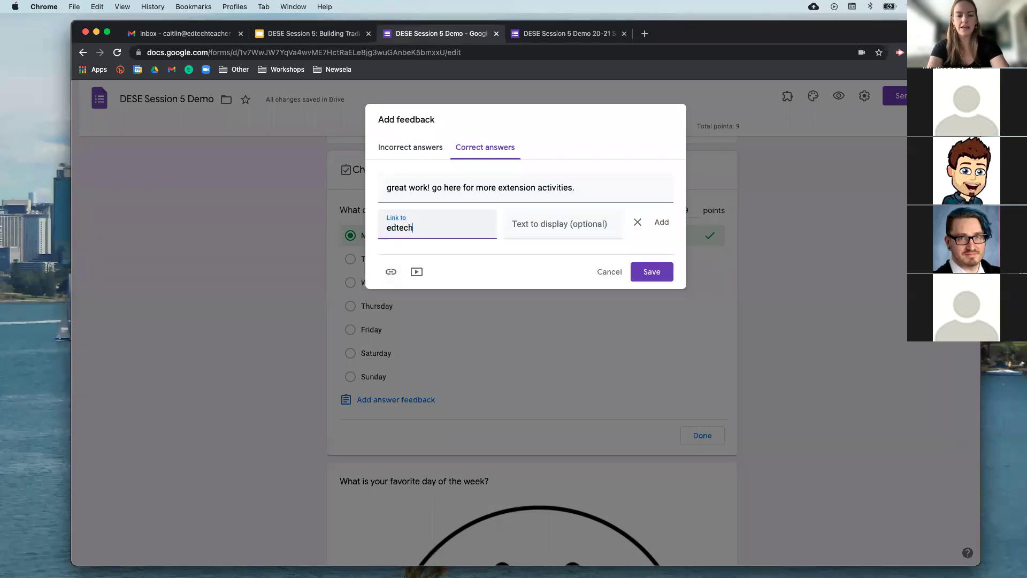
{"action": "type", "text": "teacher.org"}
{"action": "key", "text": "Tab"}
{"action": "type", "text": "ed"}
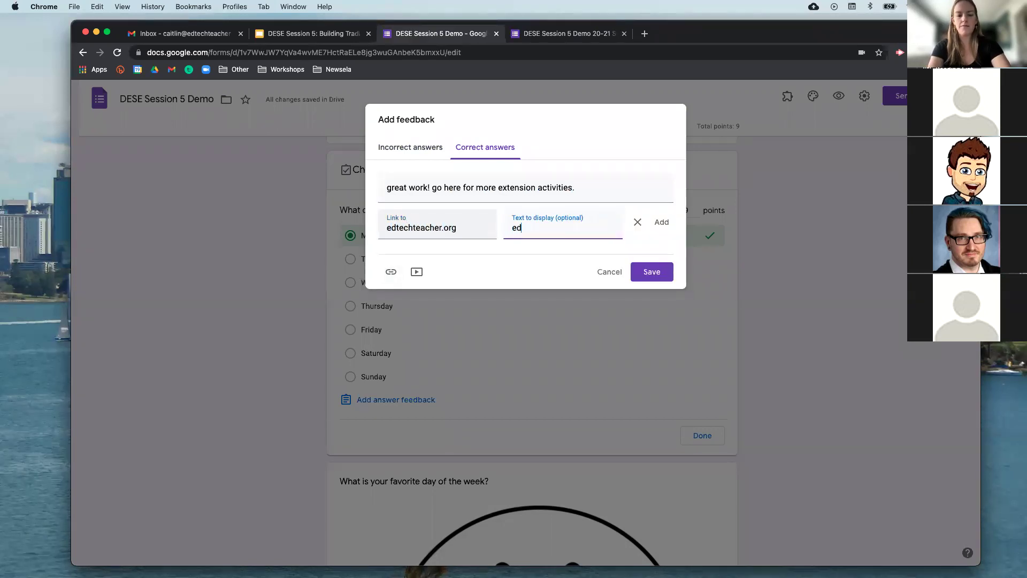
{"action": "type", "text": "techteacher"}
{"action": "left_click", "coordinate": [651, 271]}
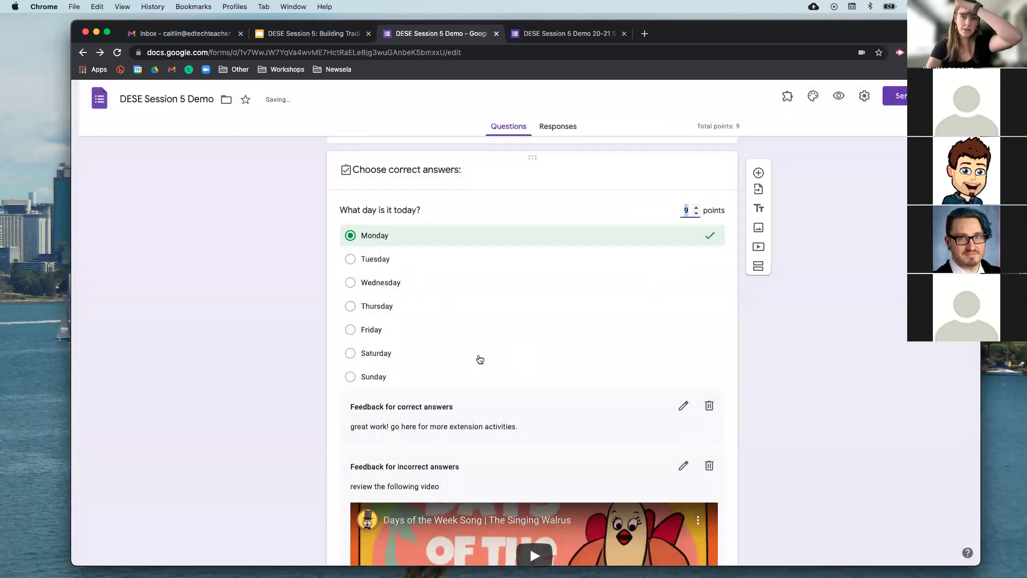
Check the saved feedback for correct and incorrect answers and close the question's answer key.
{"action": "scroll", "coordinate": [399, 414], "scroll_direction": "down", "scroll_amount": 3}
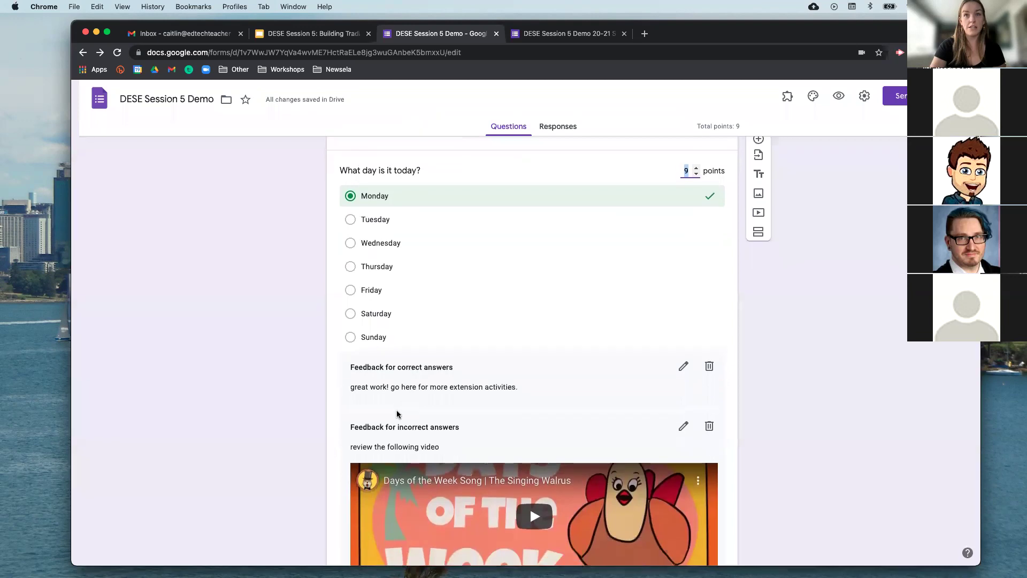
{"action": "scroll", "coordinate": [395, 366], "scroll_direction": "down", "scroll_amount": 1}
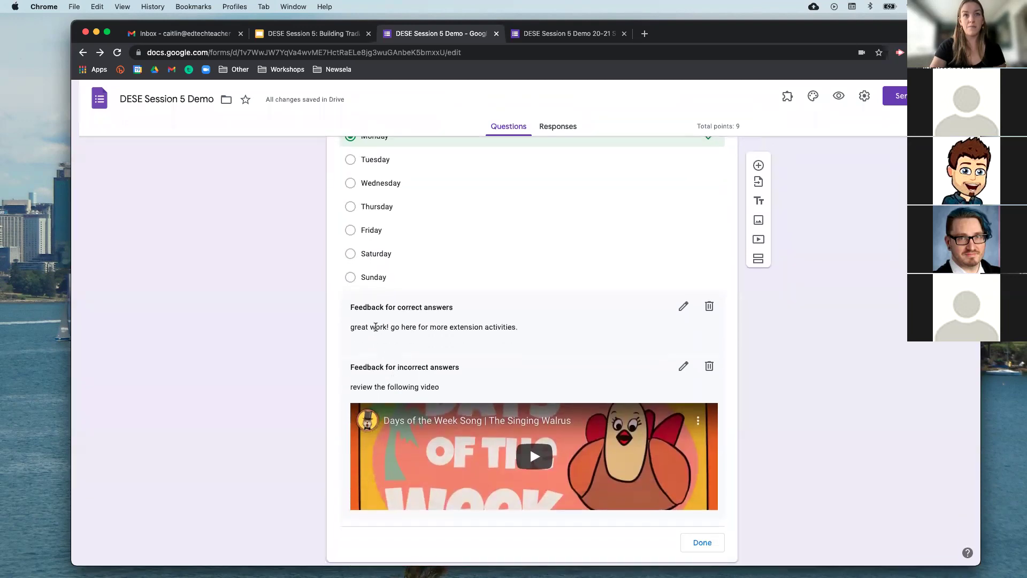
{"action": "left_click_drag", "start_coordinate": [370, 327], "coordinate": [523, 329]}
{"action": "left_click", "coordinate": [523, 329]}
{"action": "scroll", "coordinate": [433, 394], "scroll_direction": "down", "scroll_amount": 5}
{"action": "left_click", "coordinate": [698, 416]}
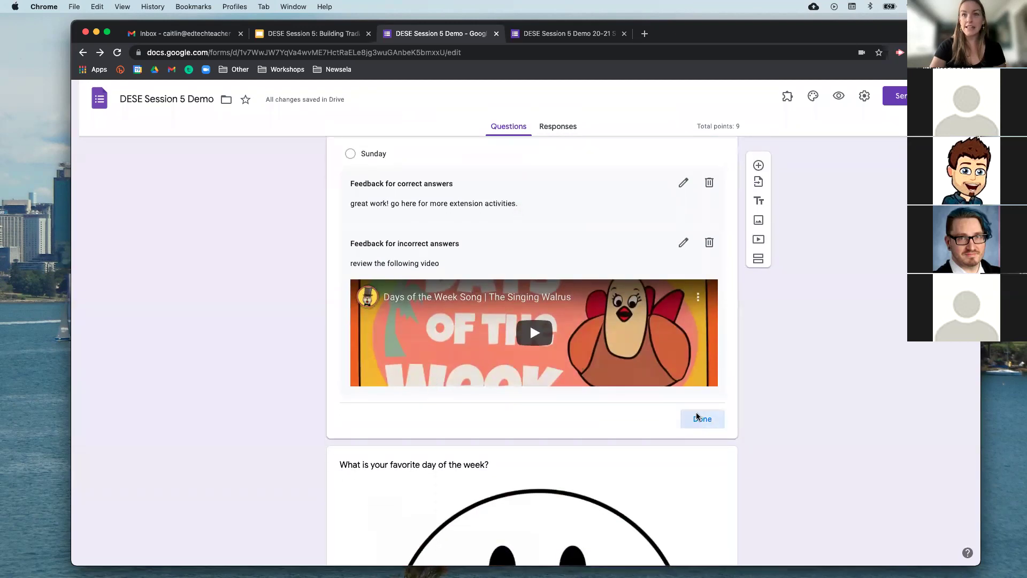
Add a question titled "What is today?" after "What day is it today?" and make it a short answer question.
{"action": "scroll", "coordinate": [903, 508], "scroll_direction": "down", "scroll_amount": 5}
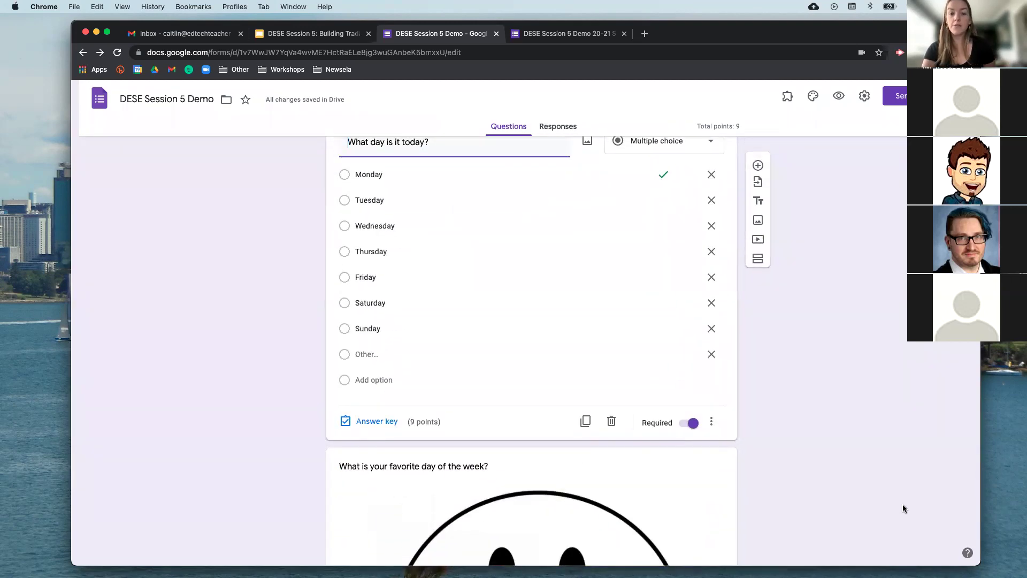
{"action": "scroll", "coordinate": [781, 532], "scroll_direction": "down", "scroll_amount": 10}
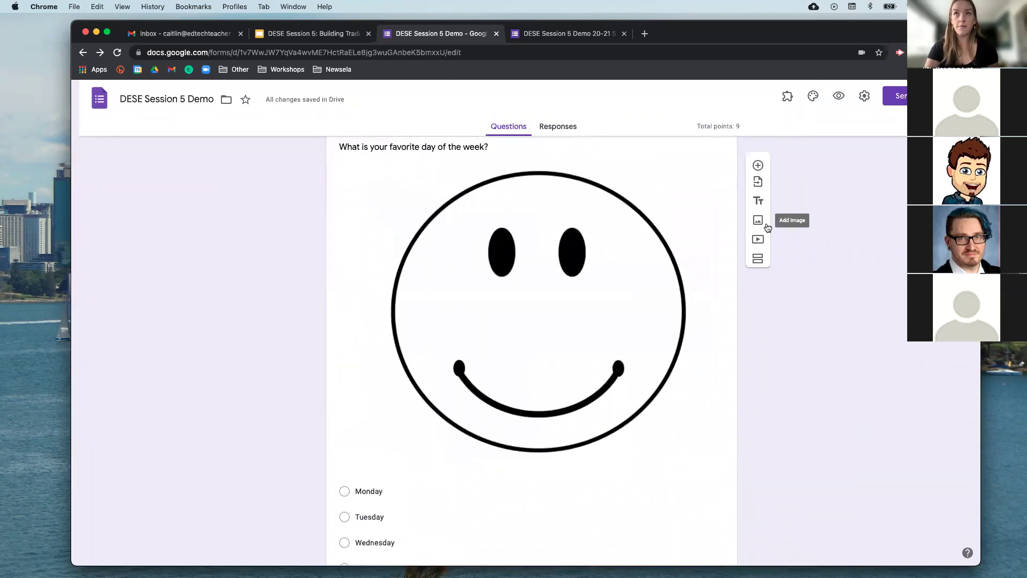
{"action": "left_click", "coordinate": [759, 165]}
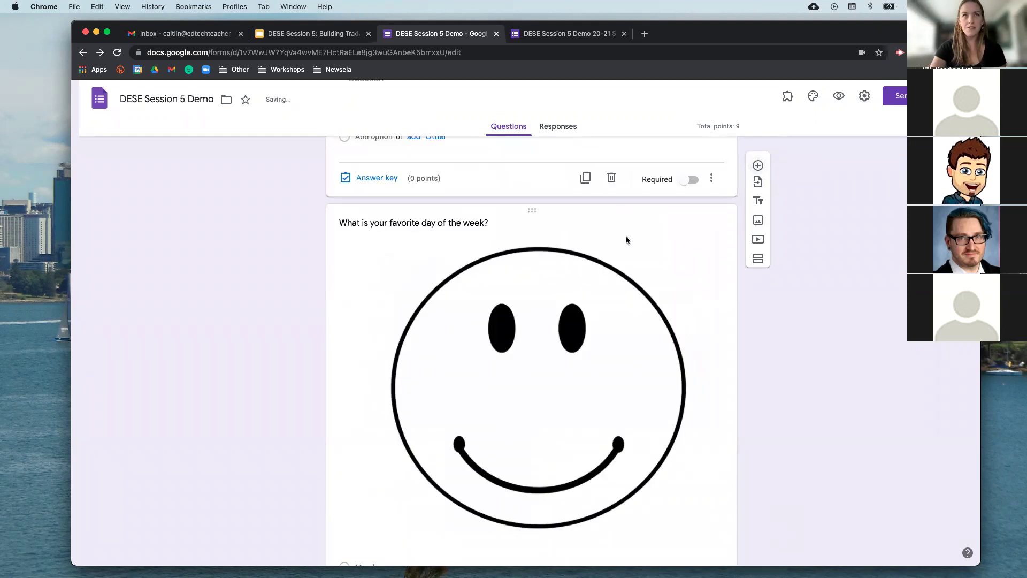
{"action": "type", "text": "Wh"}
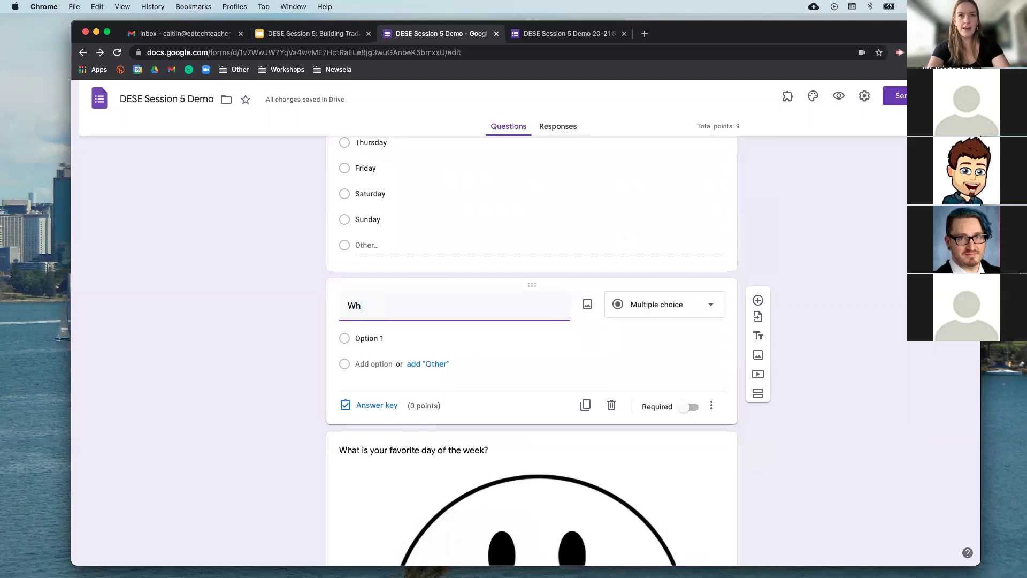
{"action": "type", "text": "at is "}
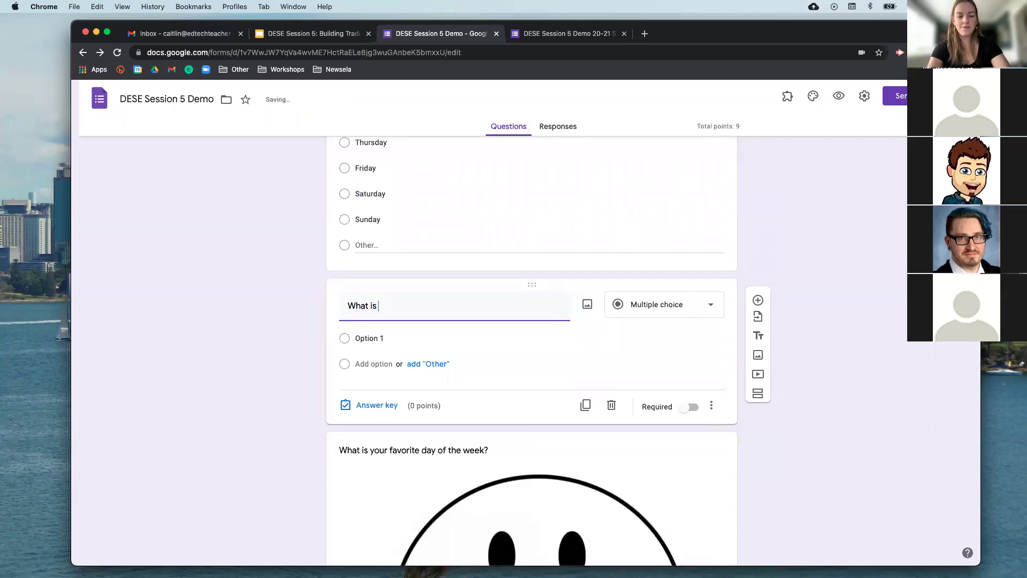
{"action": "type", "text": "today?"}
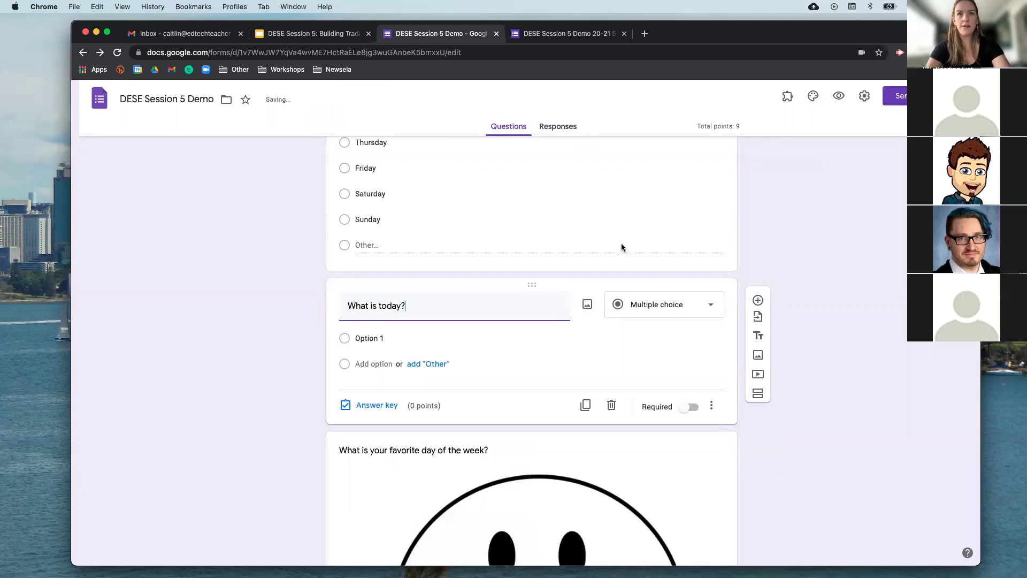
{"action": "left_click", "coordinate": [649, 315]}
{"action": "left_click", "coordinate": [662, 249]}
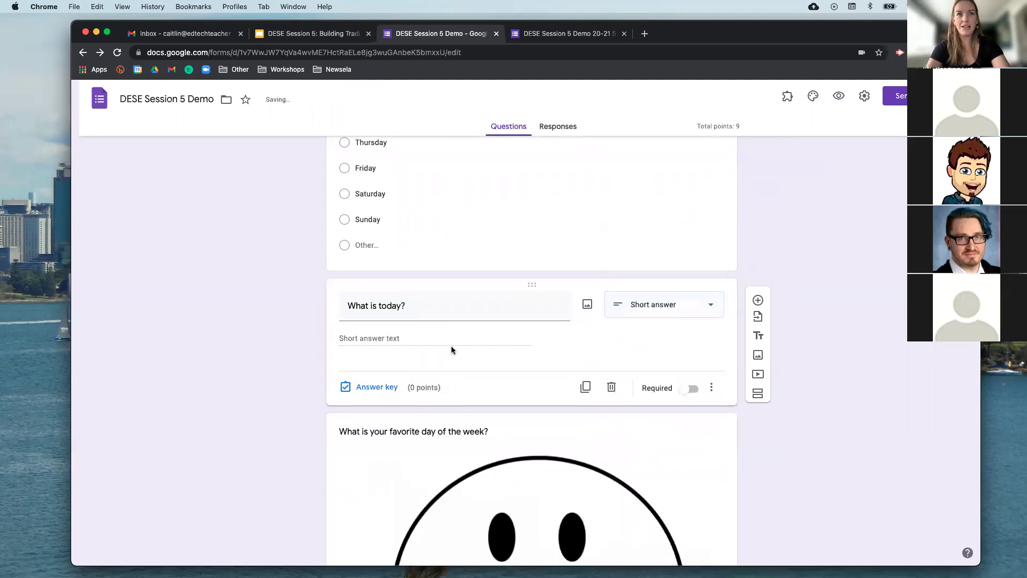
List "Monday" as a correct answer for "What is today?" and try the option that marks all other answers incorrect.
{"action": "left_click", "coordinate": [383, 382]}
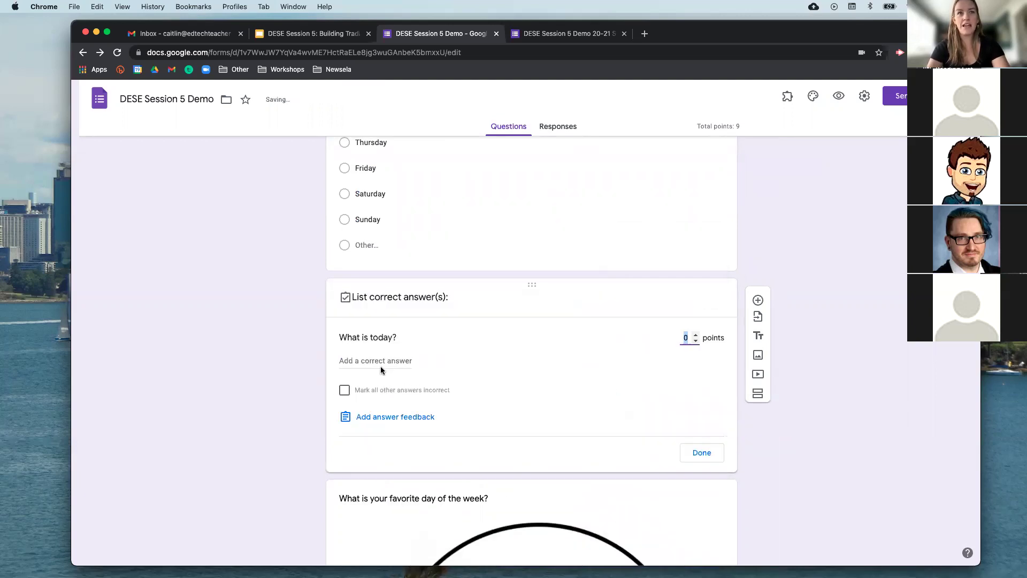
{"action": "left_click", "coordinate": [380, 360]}
{"action": "type", "text": "Monday"}
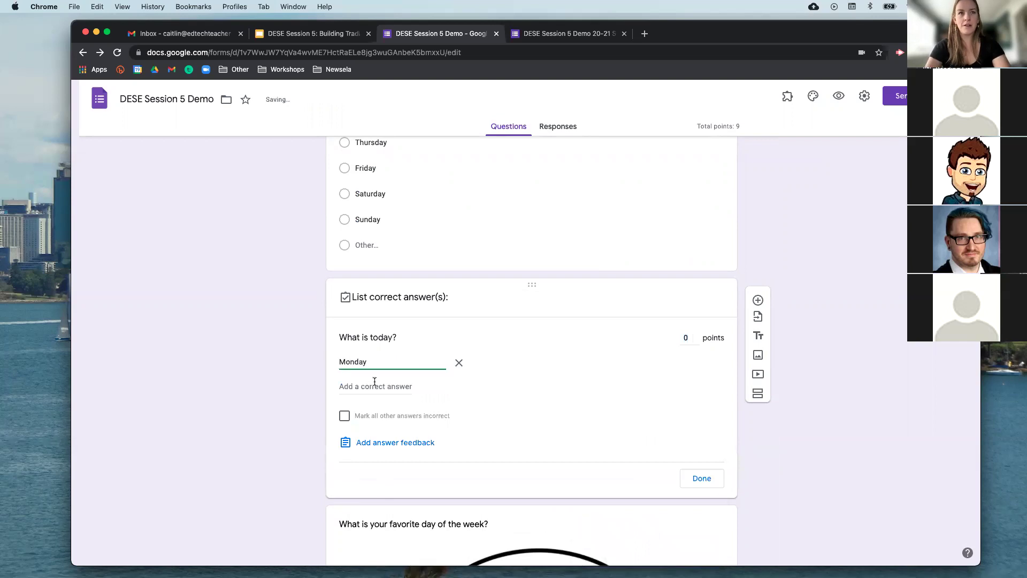
{"action": "left_click", "coordinate": [346, 418]}
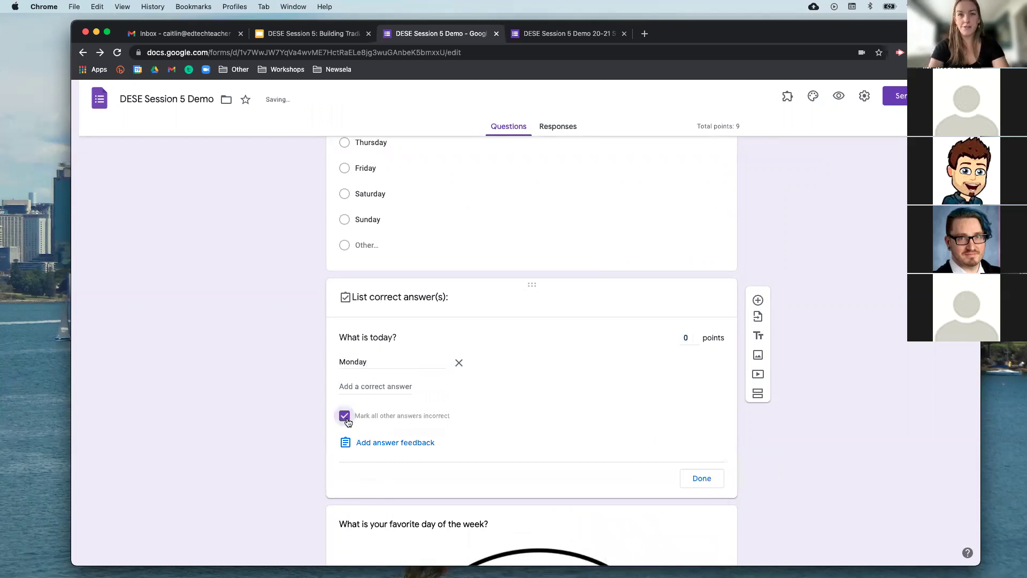
{"action": "left_click", "coordinate": [345, 416]}
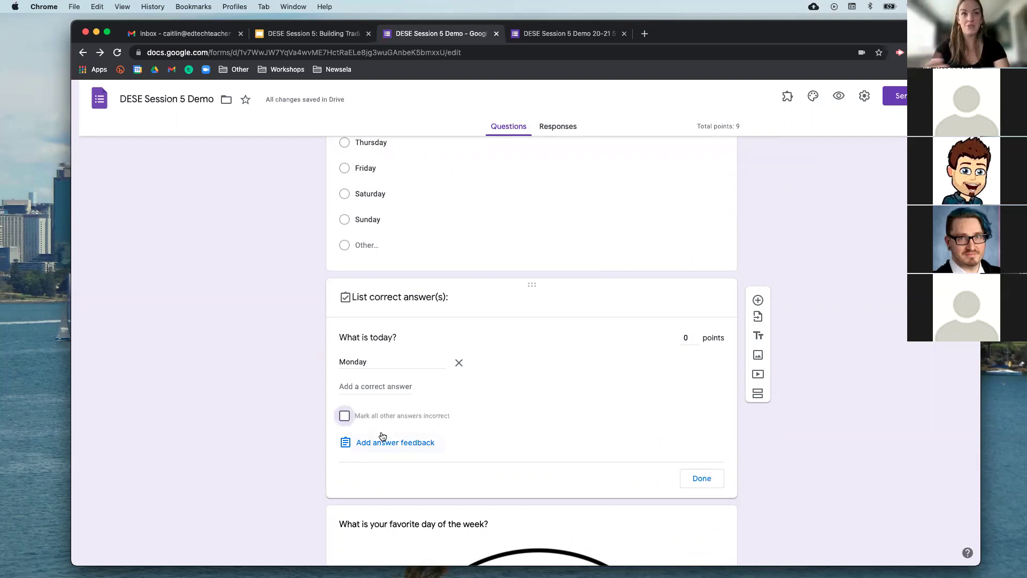
Add a paragraph question titled "What do you think?" after "What is today?" and check the feedback and points options in its answer key.
{"action": "left_click", "coordinate": [758, 300]}
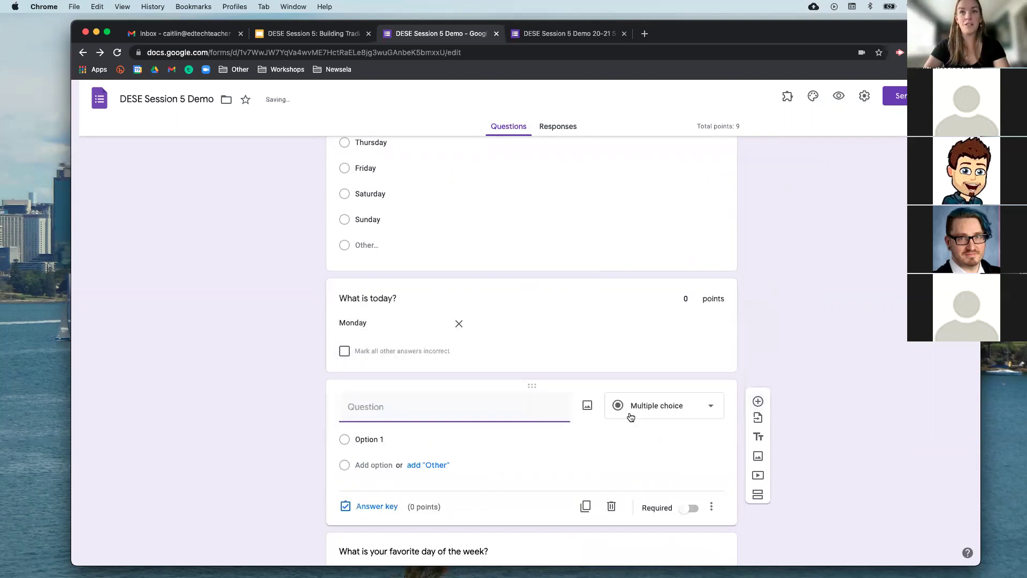
{"action": "type", "text": "What do you think?"}
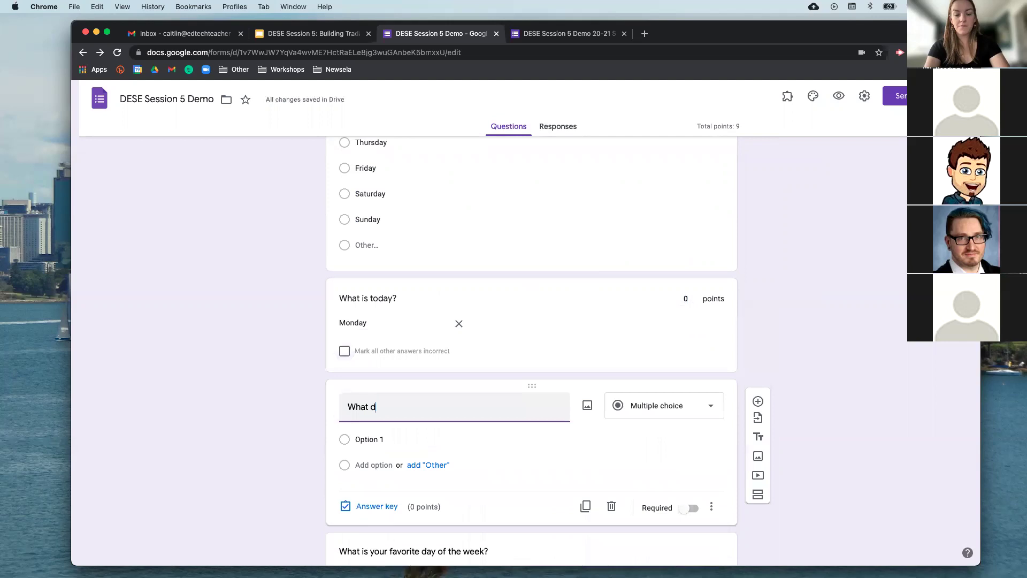
{"action": "left_click", "coordinate": [658, 413]}
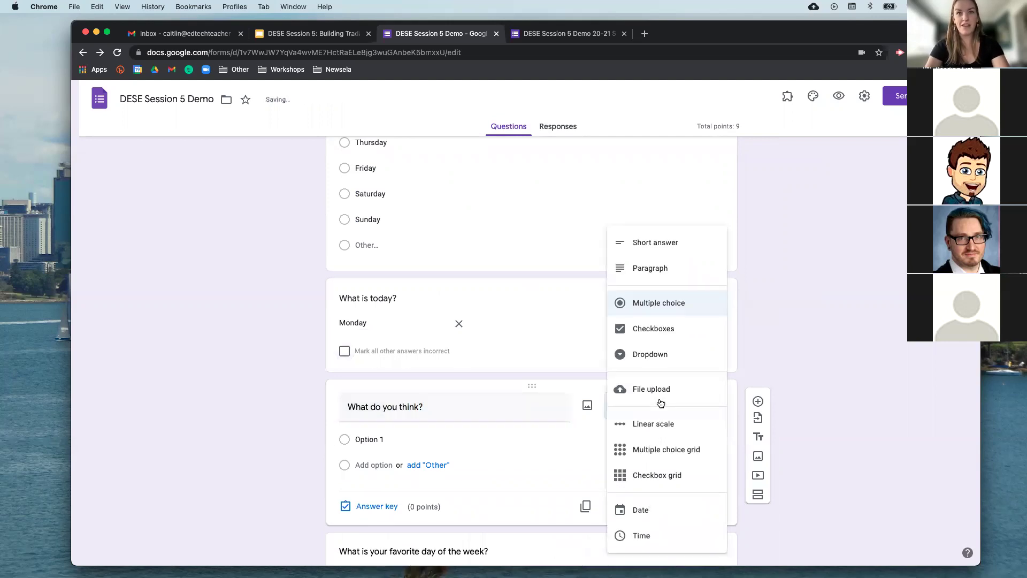
{"action": "left_click", "coordinate": [657, 270]}
{"action": "scroll", "coordinate": [295, 464], "scroll_direction": "down", "scroll_amount": 3}
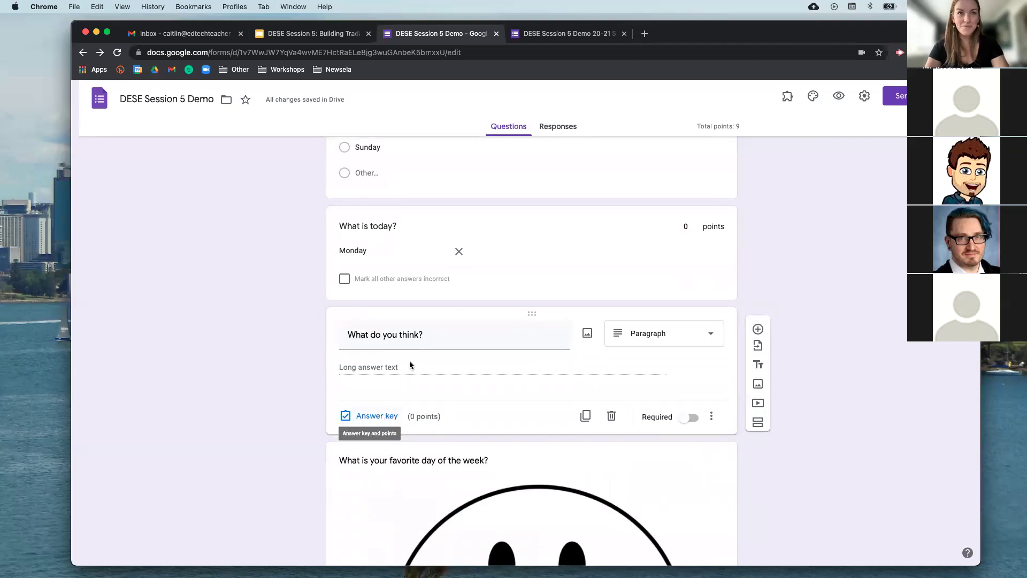
{"action": "left_click", "coordinate": [377, 423]}
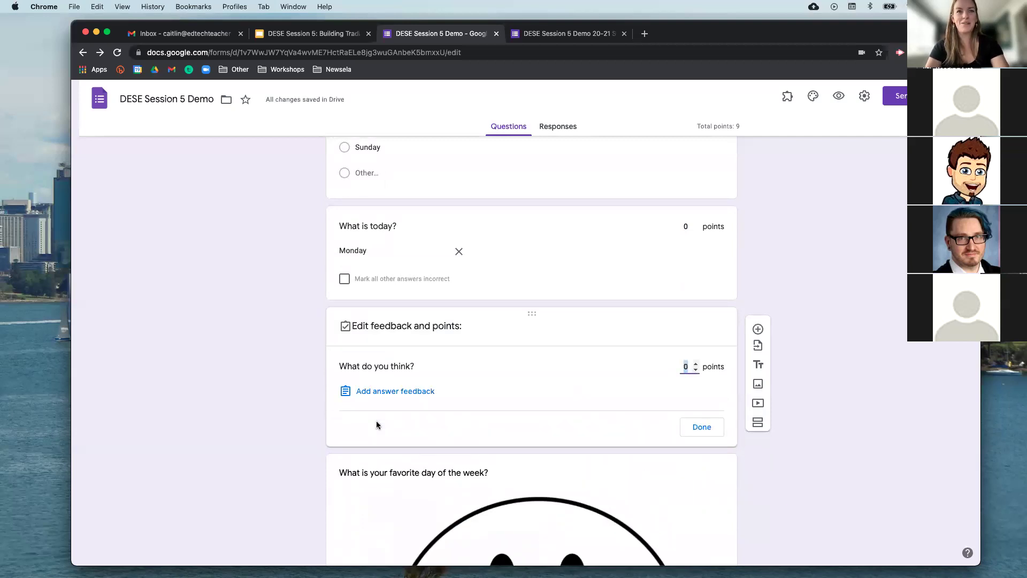
{"action": "left_click", "coordinate": [706, 432]}
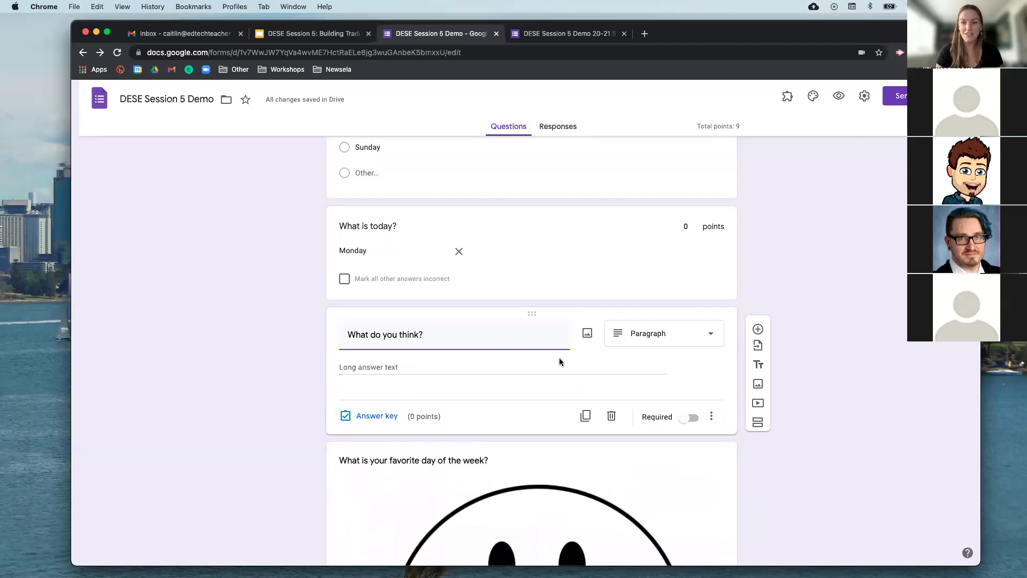
View the form's responses, then switch to the DESE Session 5 Google Slides presentation and show slide 21, "Branching with Forms".
{"action": "left_click", "coordinate": [569, 126]}
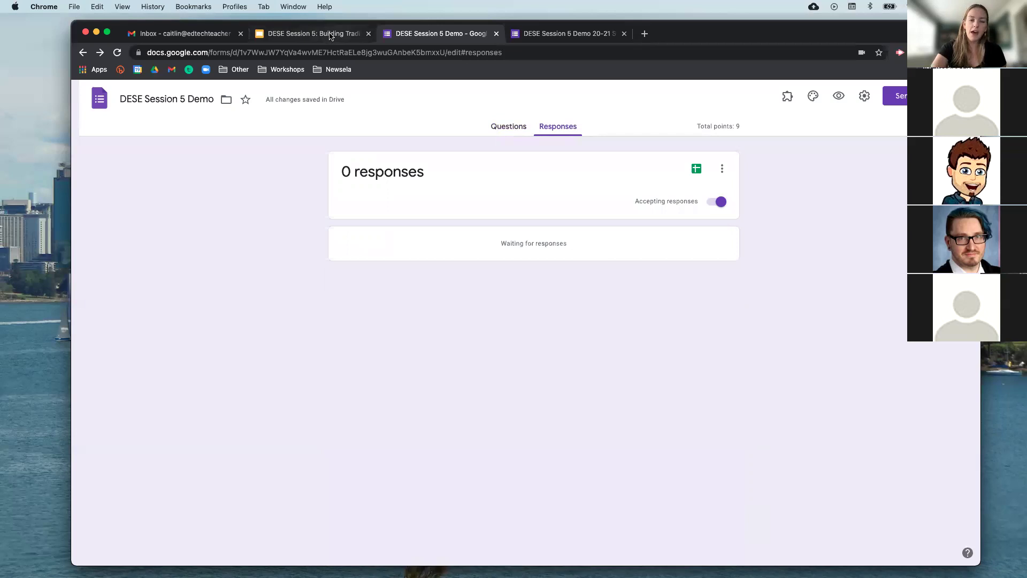
{"action": "mouse_move", "coordinate": [331, 36]}
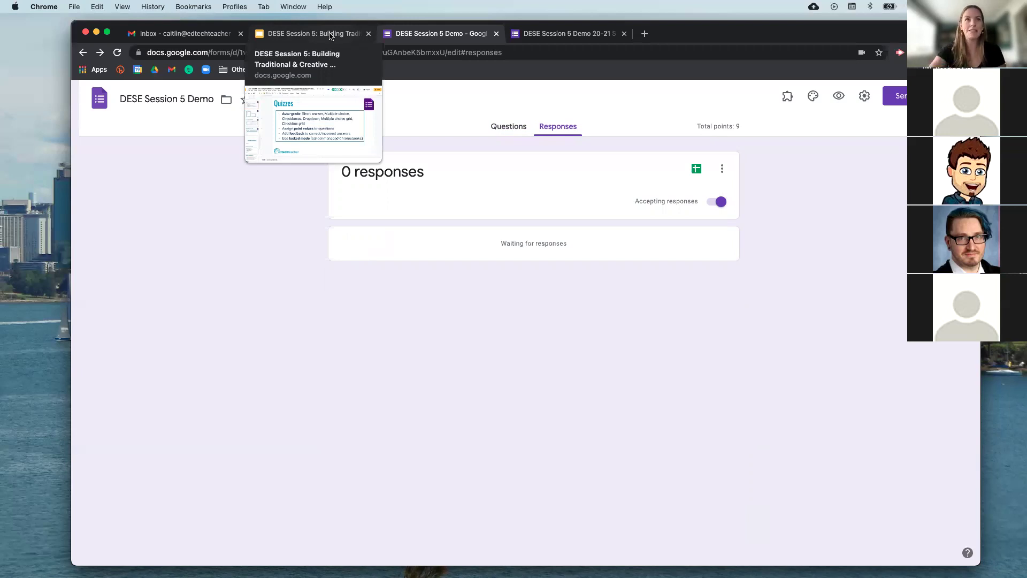
{"action": "left_click", "coordinate": [331, 36]}
{"action": "left_click", "coordinate": [159, 313]}
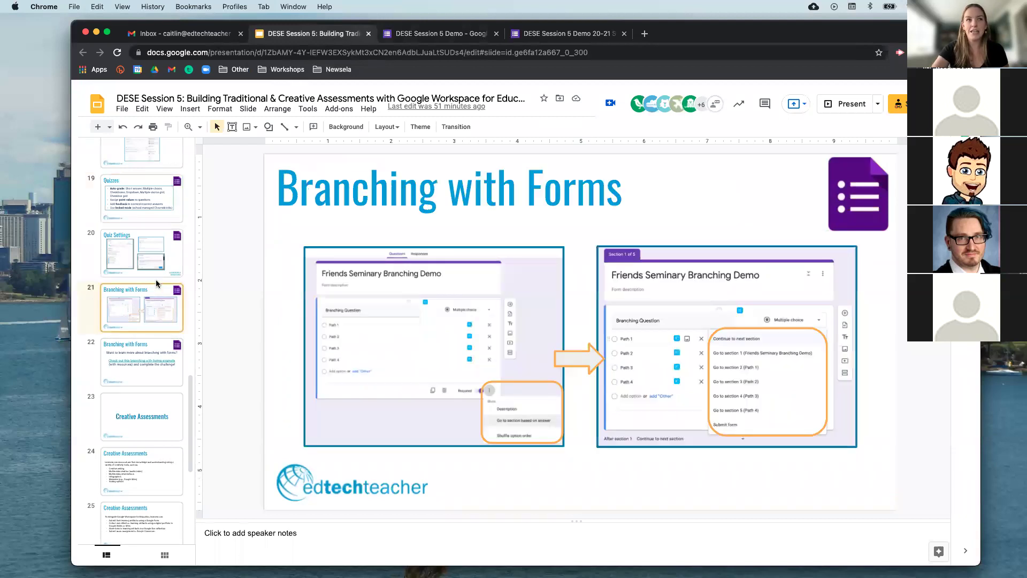